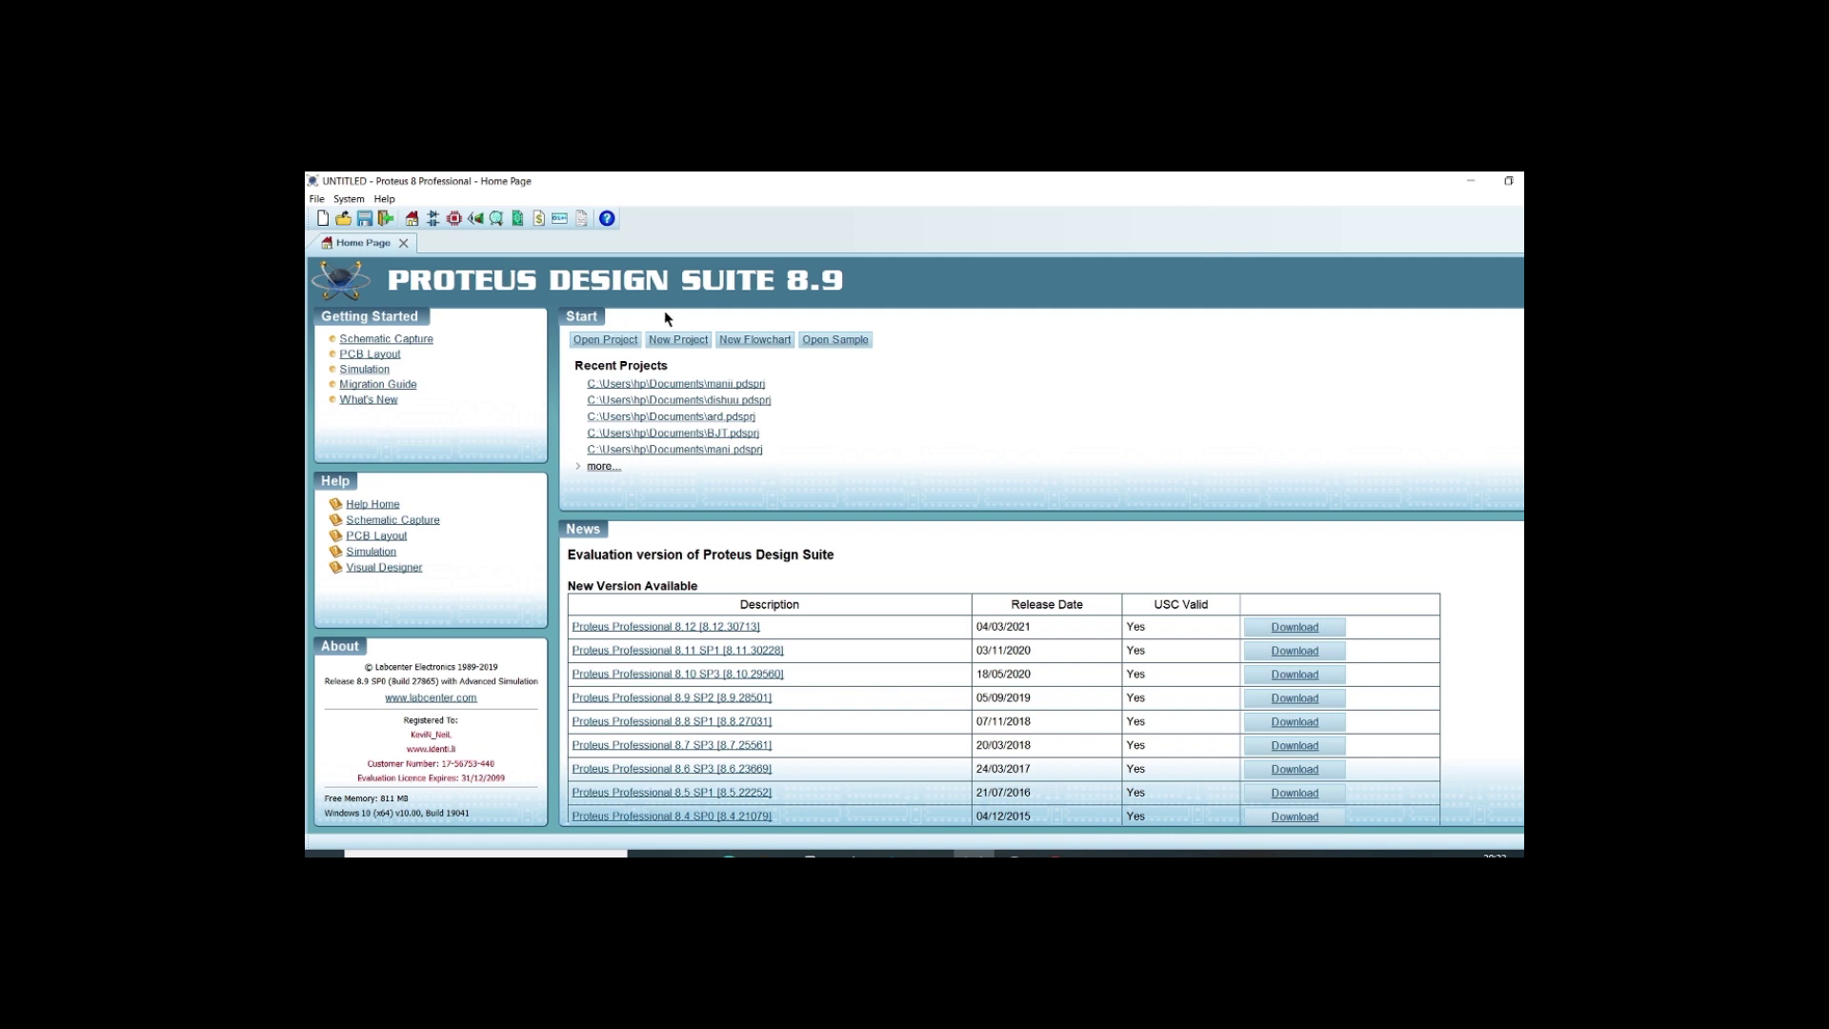
Start a new project and name it dishuu in the Documents folder.
{"action": "left_click", "coordinate": [674, 339]}
{"action": "key", "text": "BackSpace"}
{"action": "key", "text": "BackSpace"}
{"action": "key", "text": "BackSpace"}
{"action": "key", "text": "BackSpace"}
{"action": "key", "text": "BackSpace"}
{"action": "key", "text": "BackSpace"}
{"action": "key", "text": "BackSpace"}
{"action": "key", "text": "BackSpace"}
{"action": "key", "text": "BackSpace"}
{"action": "key", "text": "BackSpace"}
{"action": "key", "text": "BackSpace"}
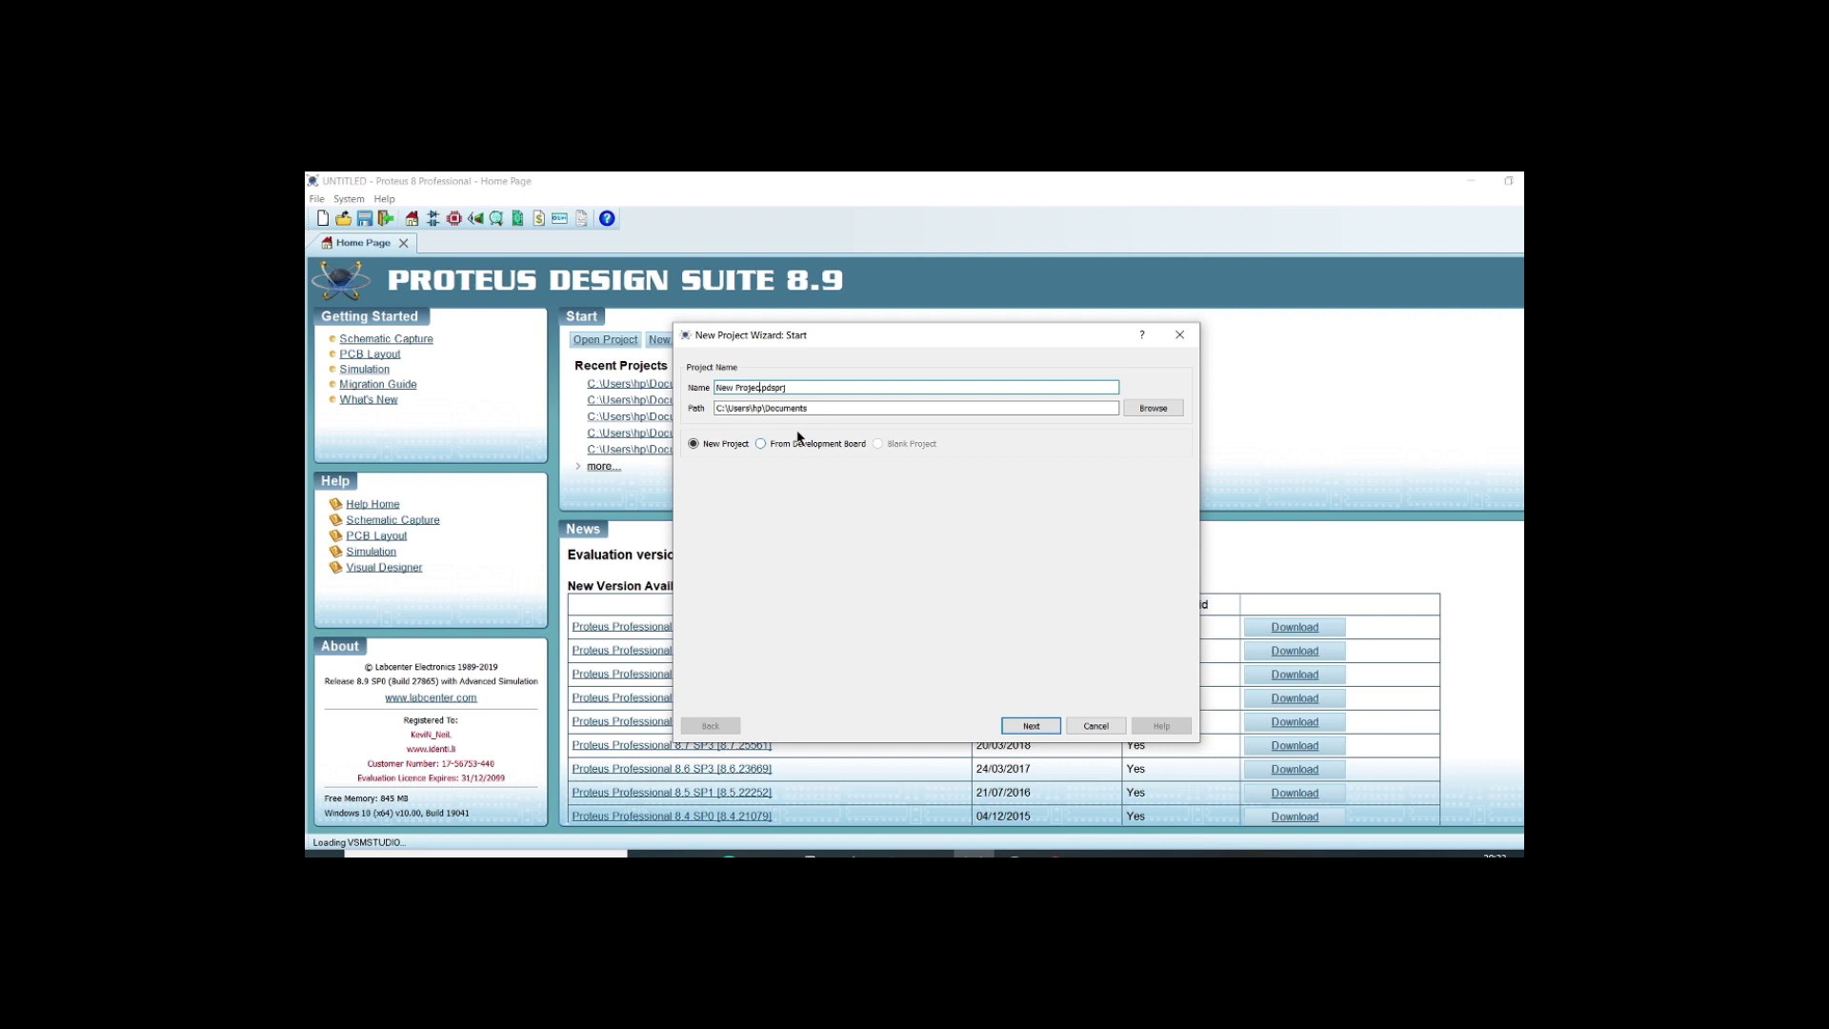
{"action": "type", "text": "dishuuu"}
{"action": "left_click", "coordinate": [1022, 727]}
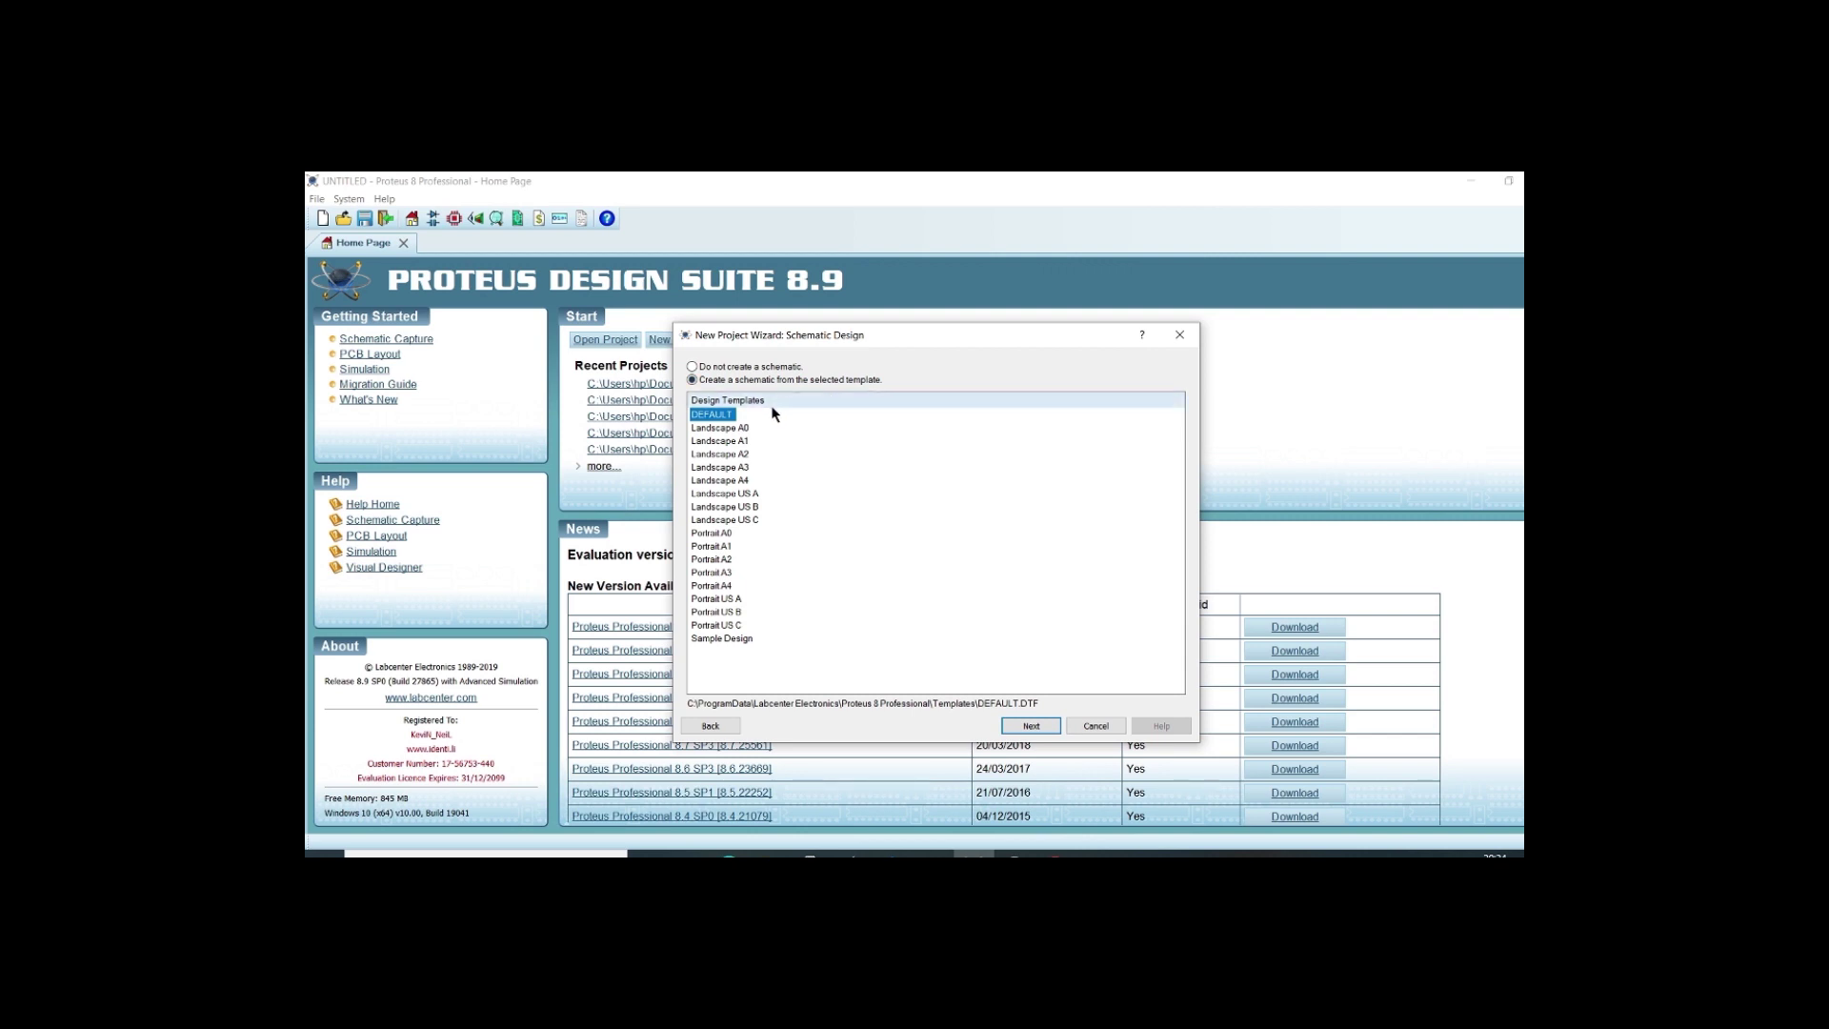
Create the project with a schematic from the DEFAULT template, no PCB layout and no firmware project.
{"action": "left_click", "coordinate": [1031, 728]}
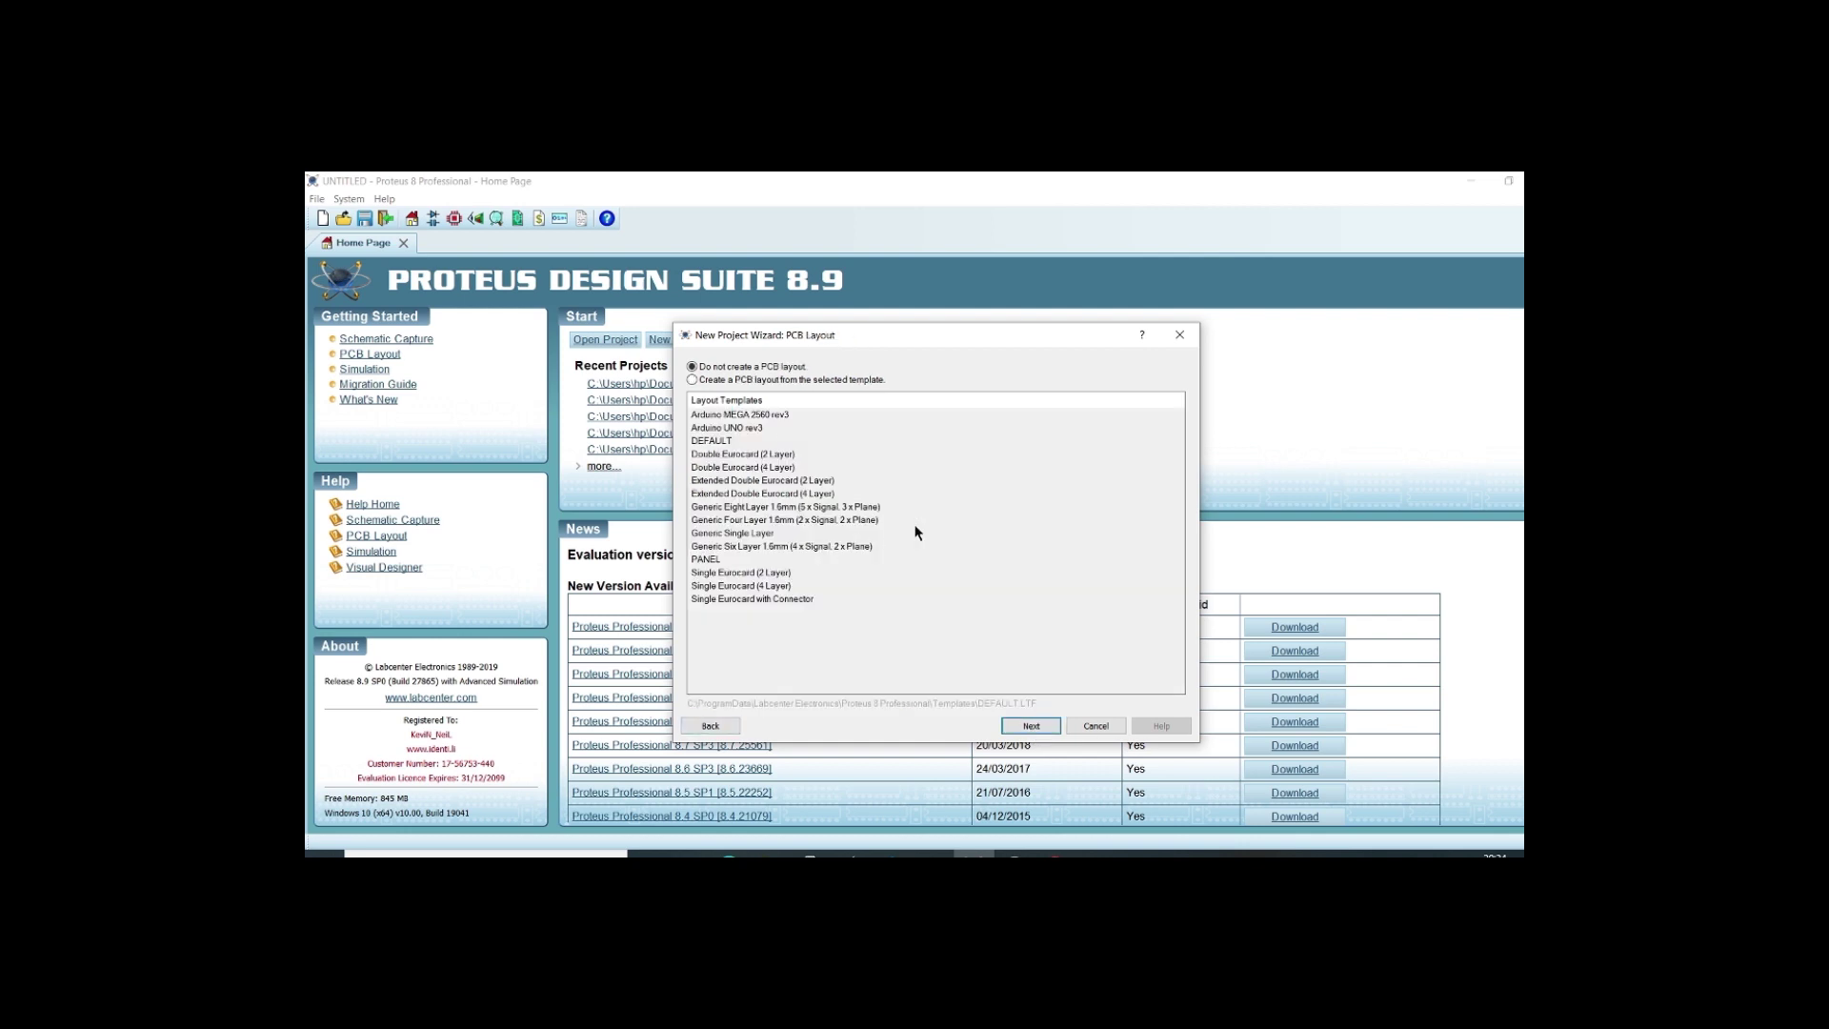
{"action": "left_click", "coordinate": [1032, 727]}
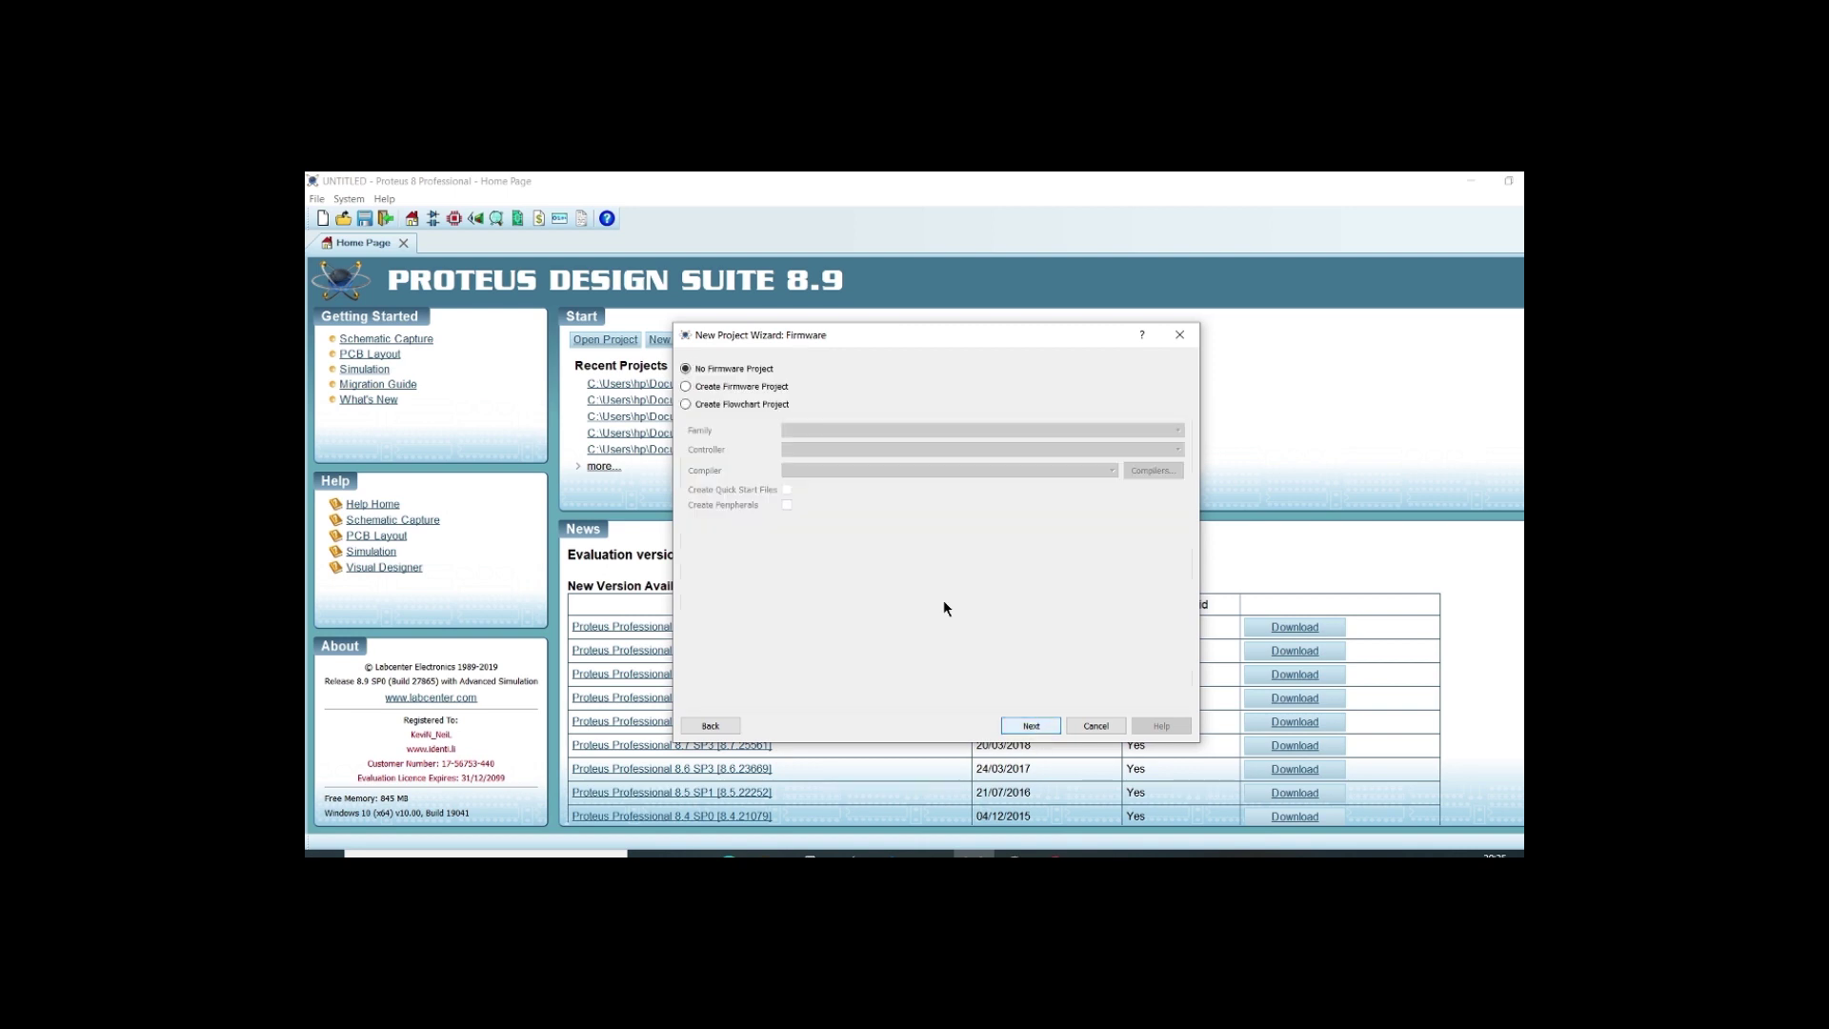
{"action": "left_click", "coordinate": [1029, 729]}
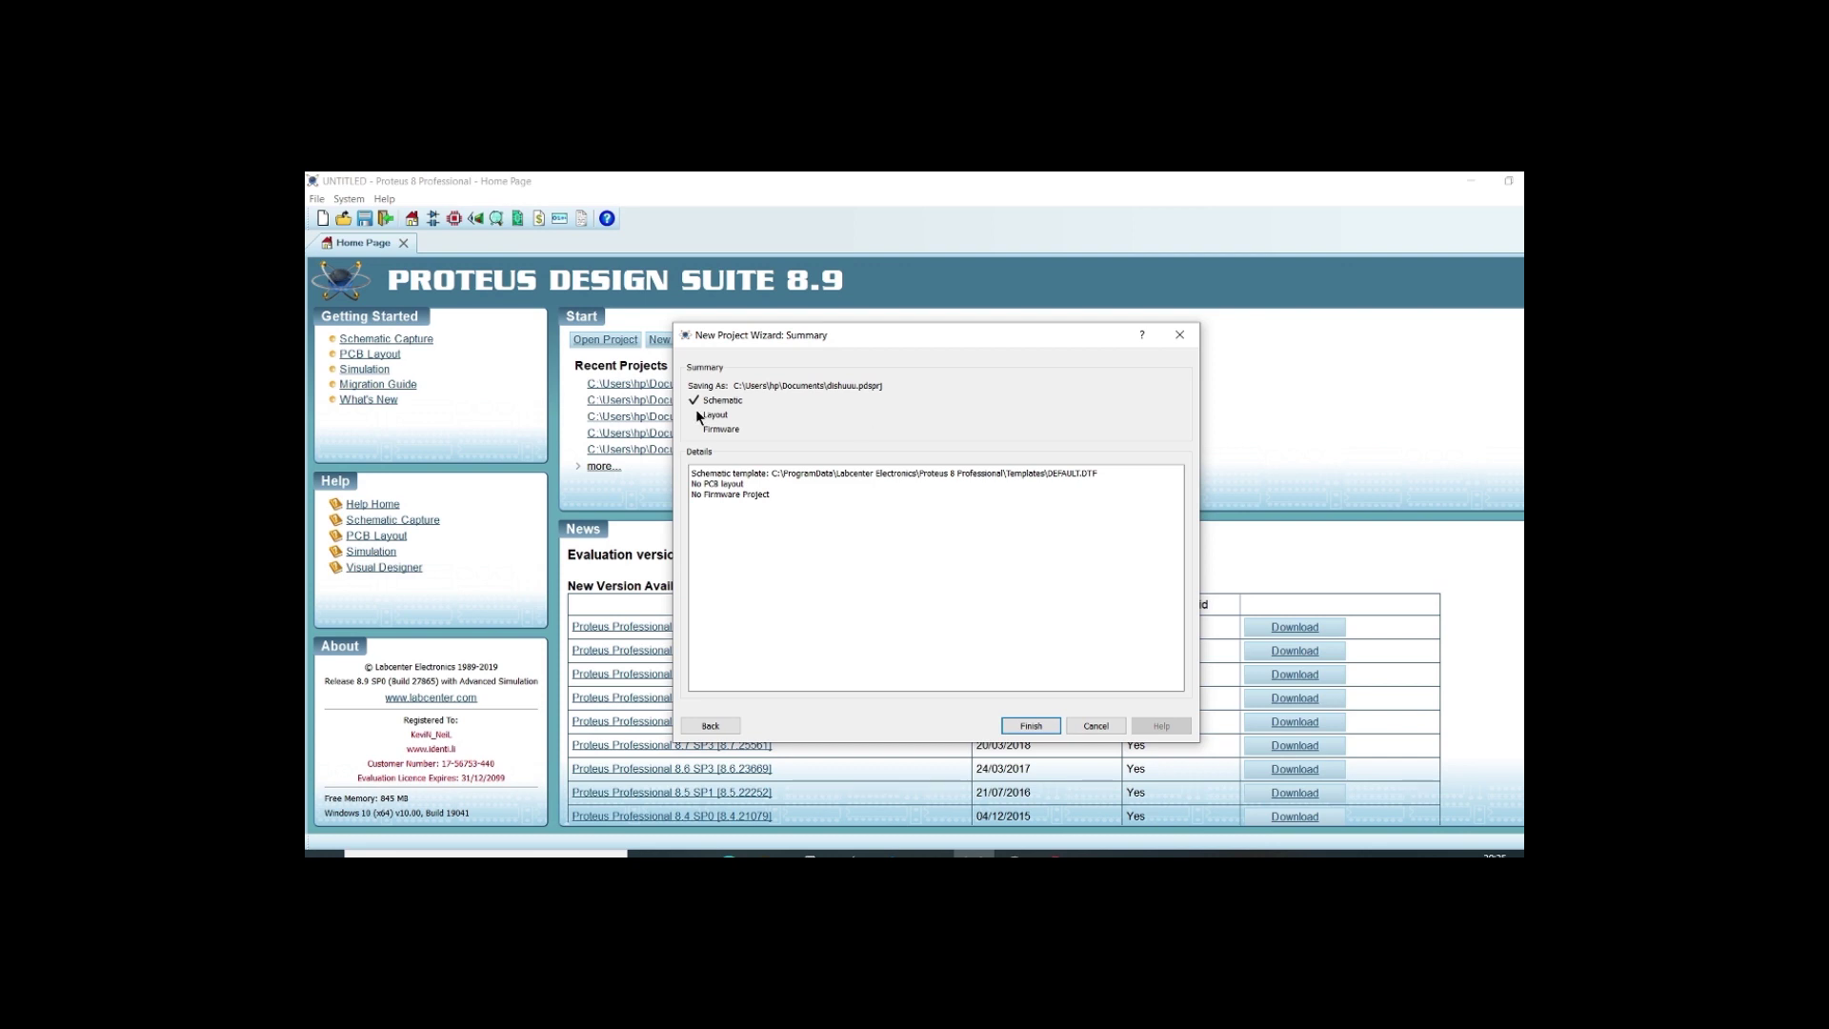
{"action": "left_click", "coordinate": [1029, 727]}
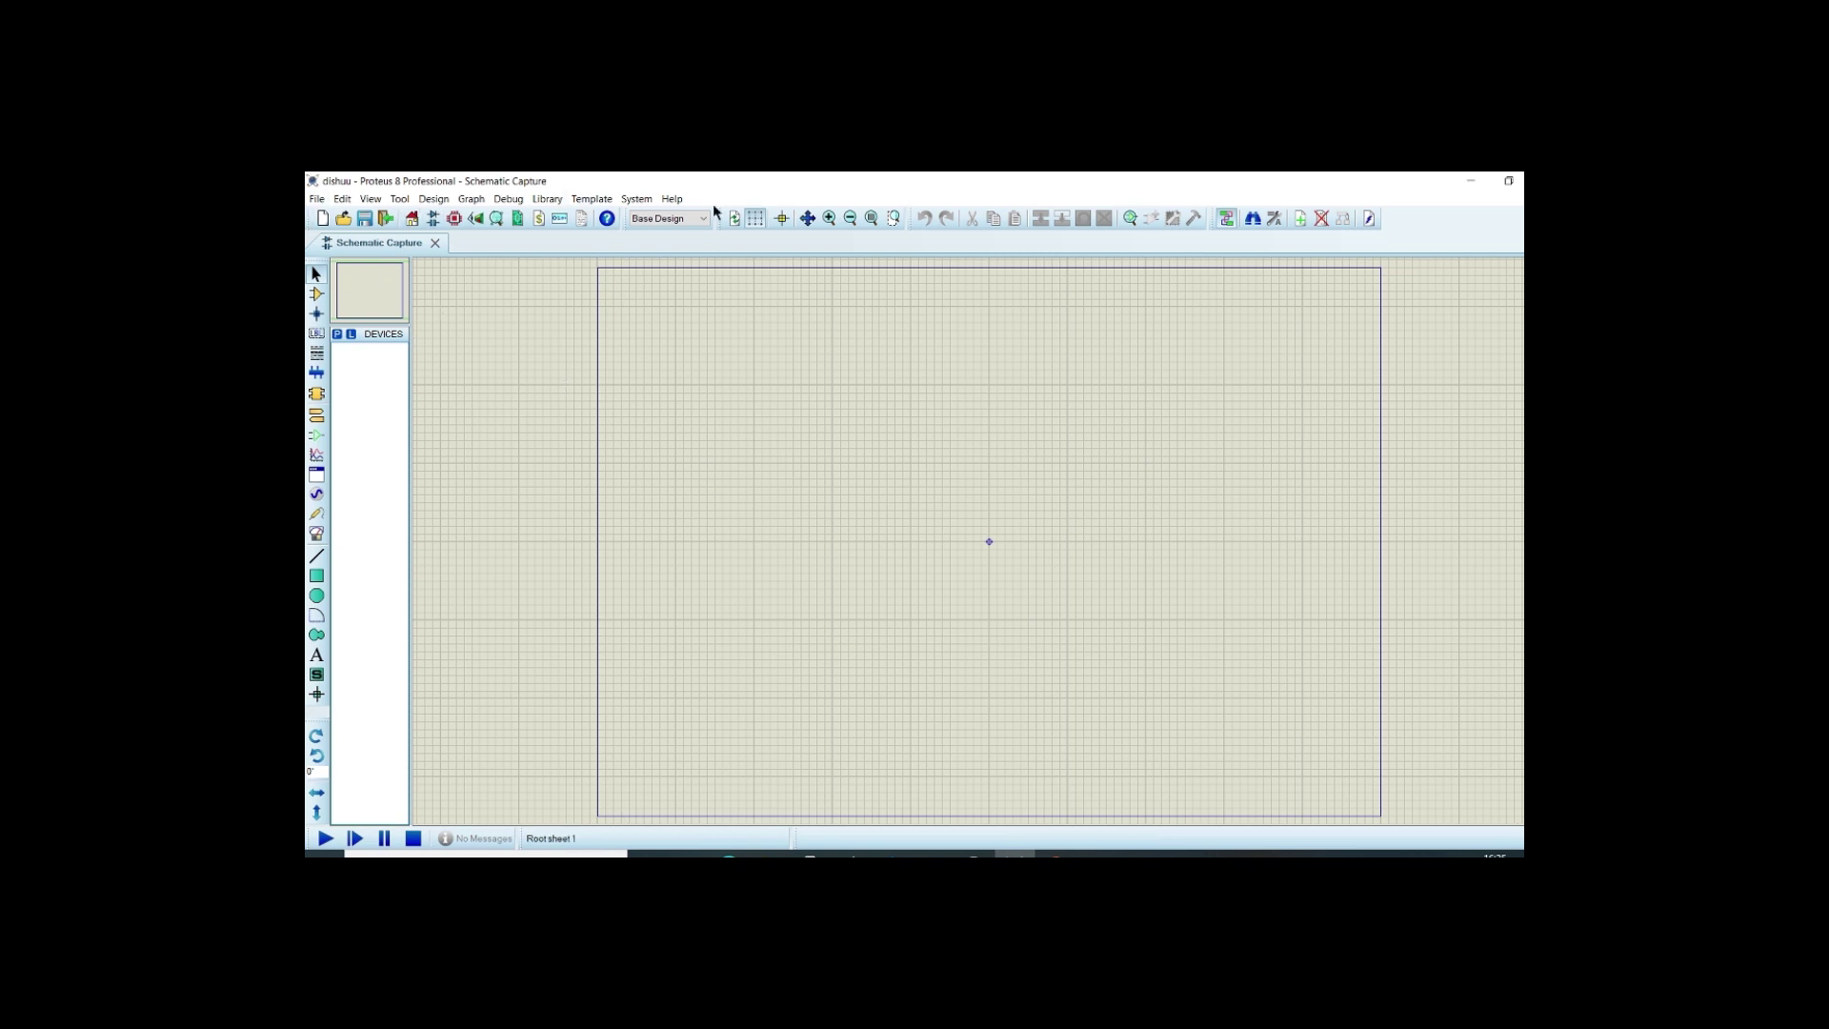
Open the PCB layout and close it again, and switch the schematic grid off and back on.
{"action": "left_click", "coordinate": [456, 219]}
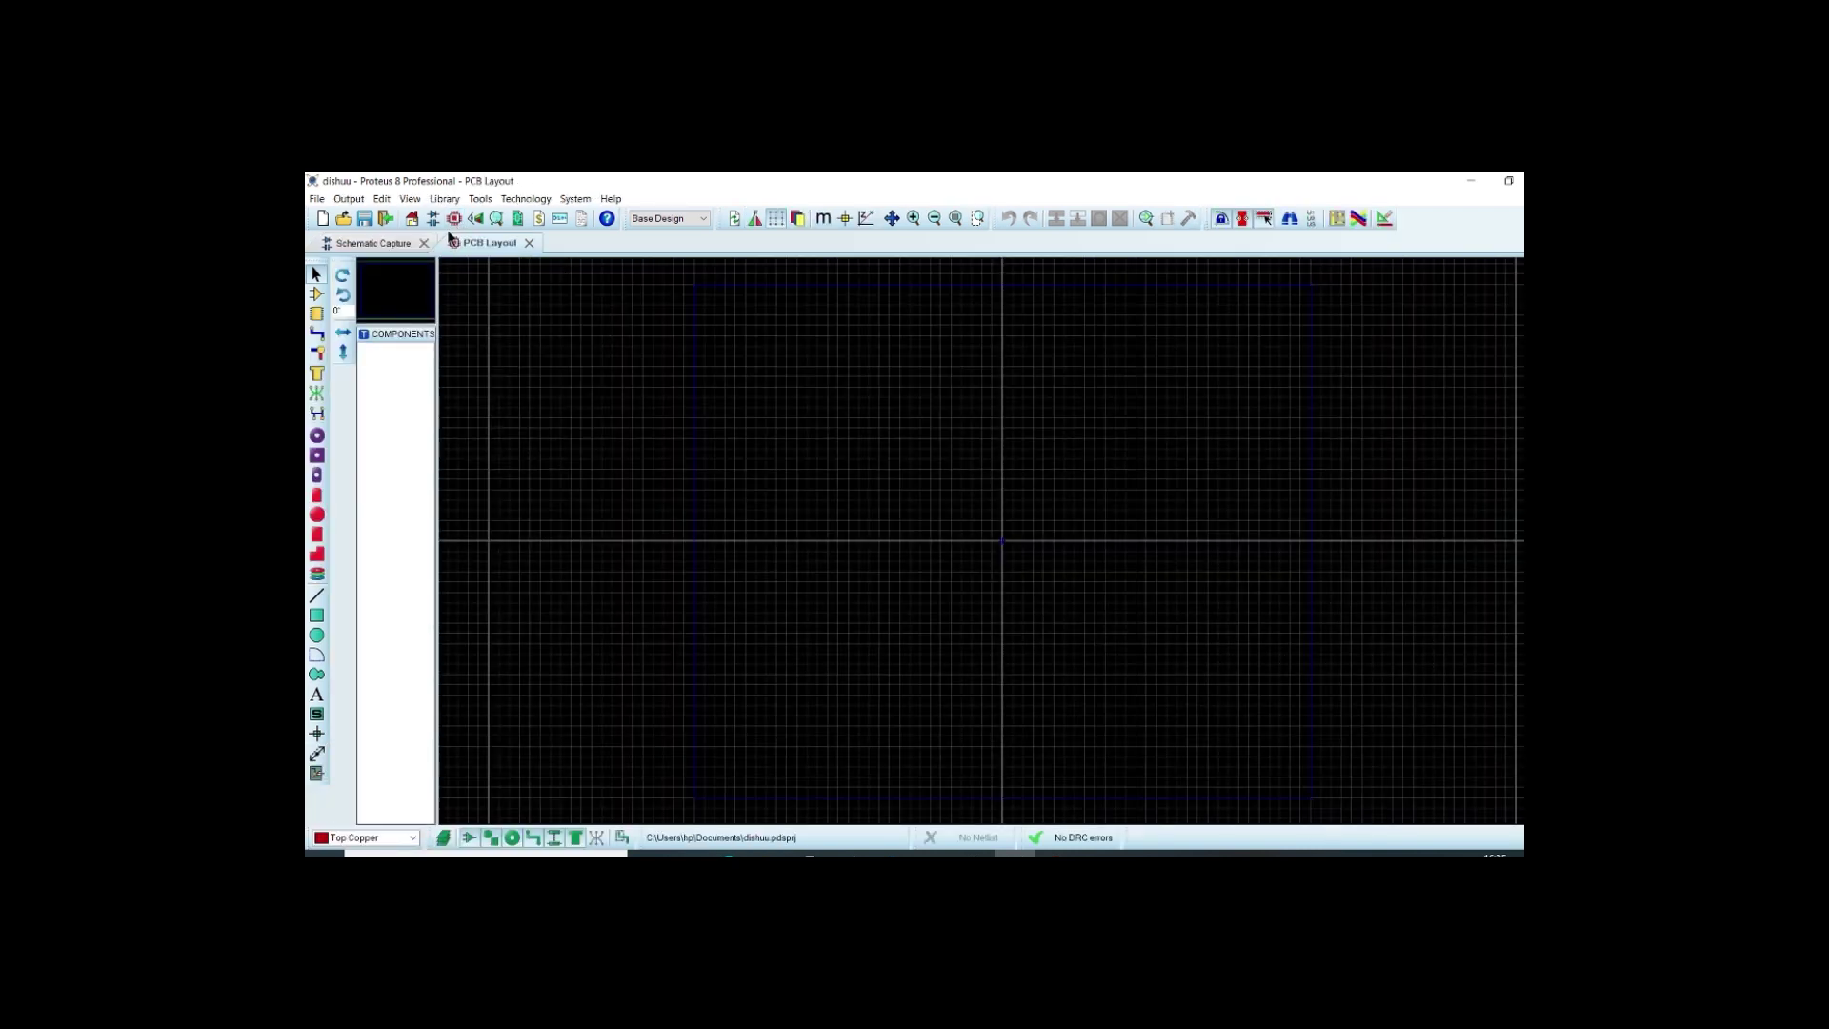
{"action": "left_click", "coordinate": [528, 243]}
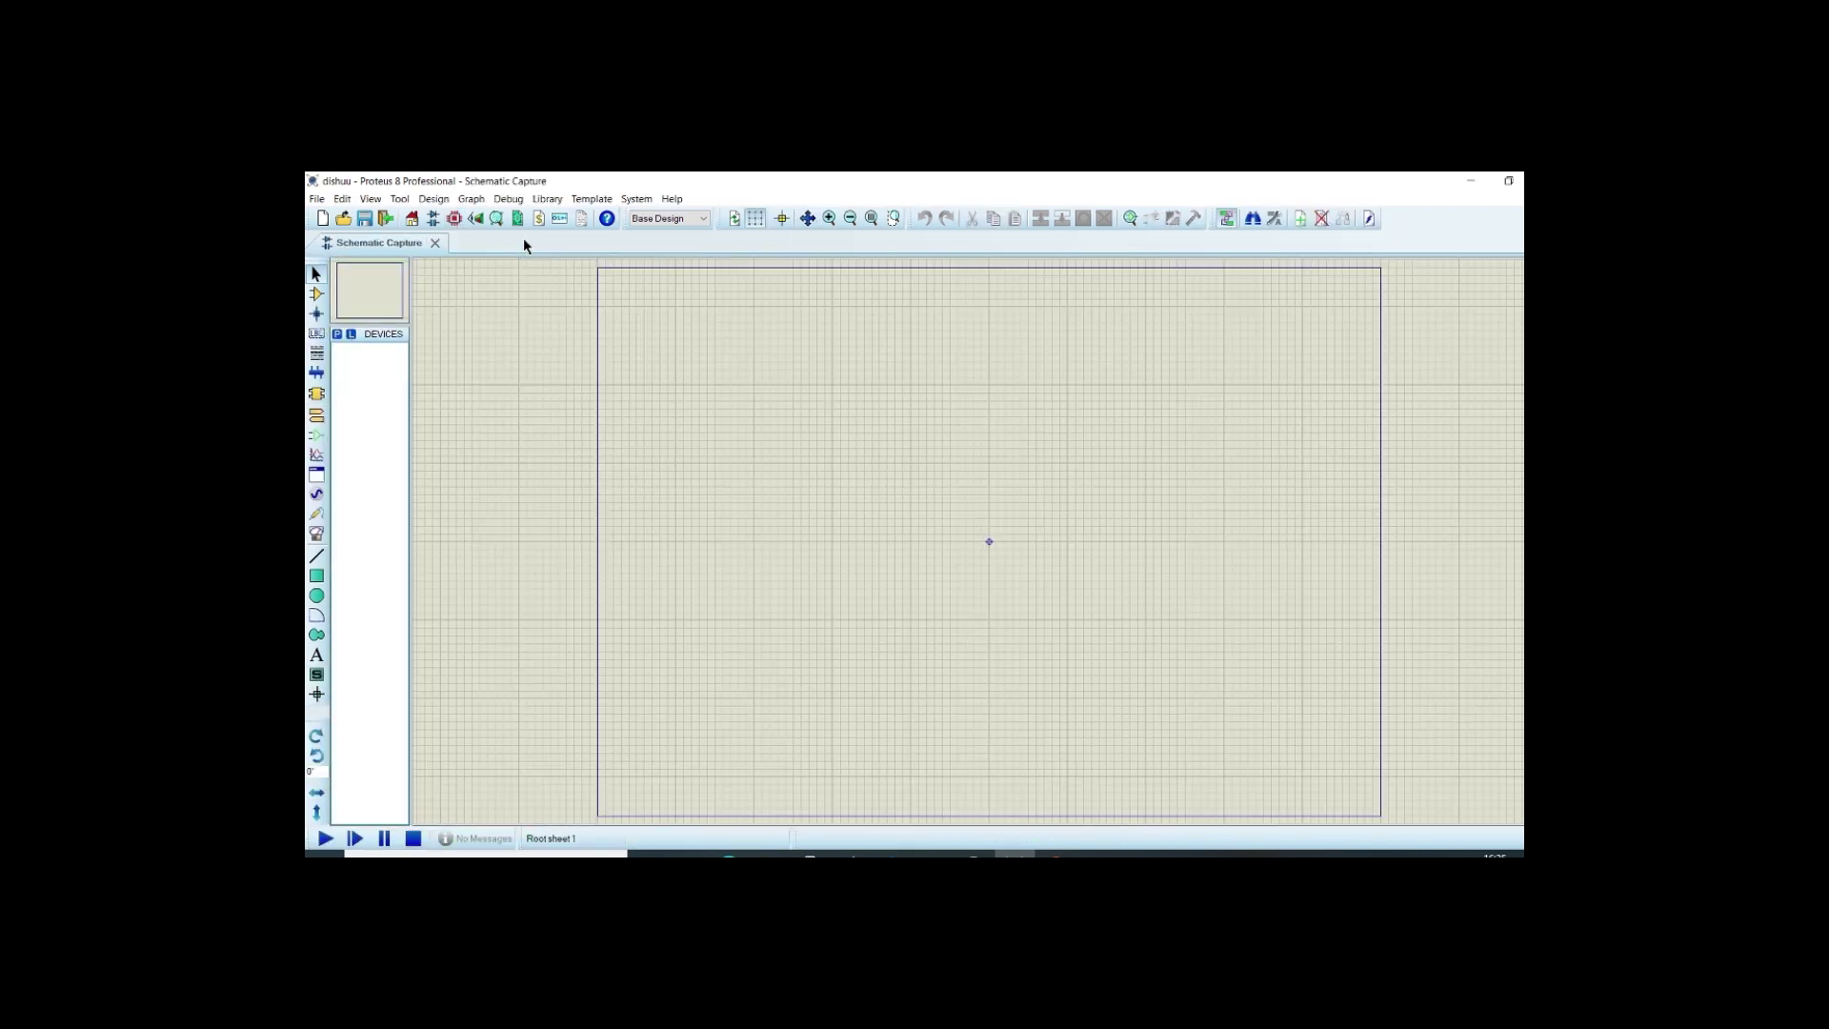
{"action": "left_click", "coordinate": [753, 220]}
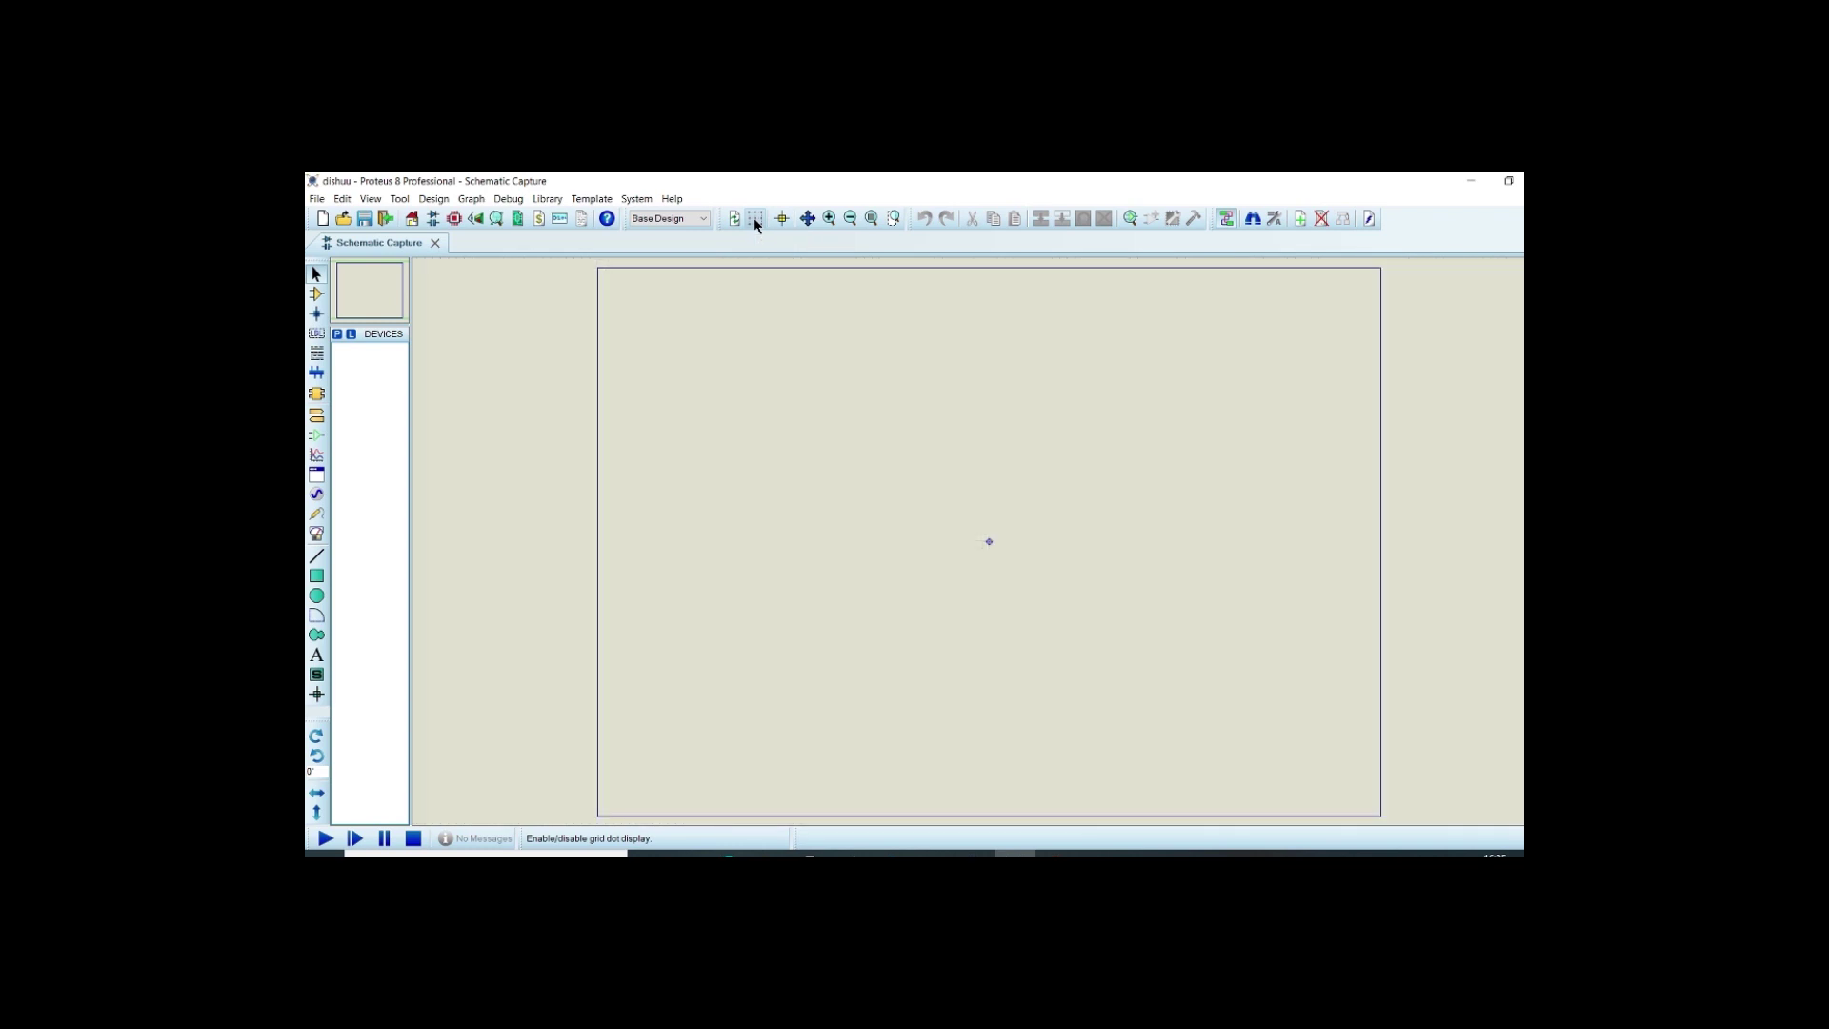
{"action": "left_click", "coordinate": [754, 219]}
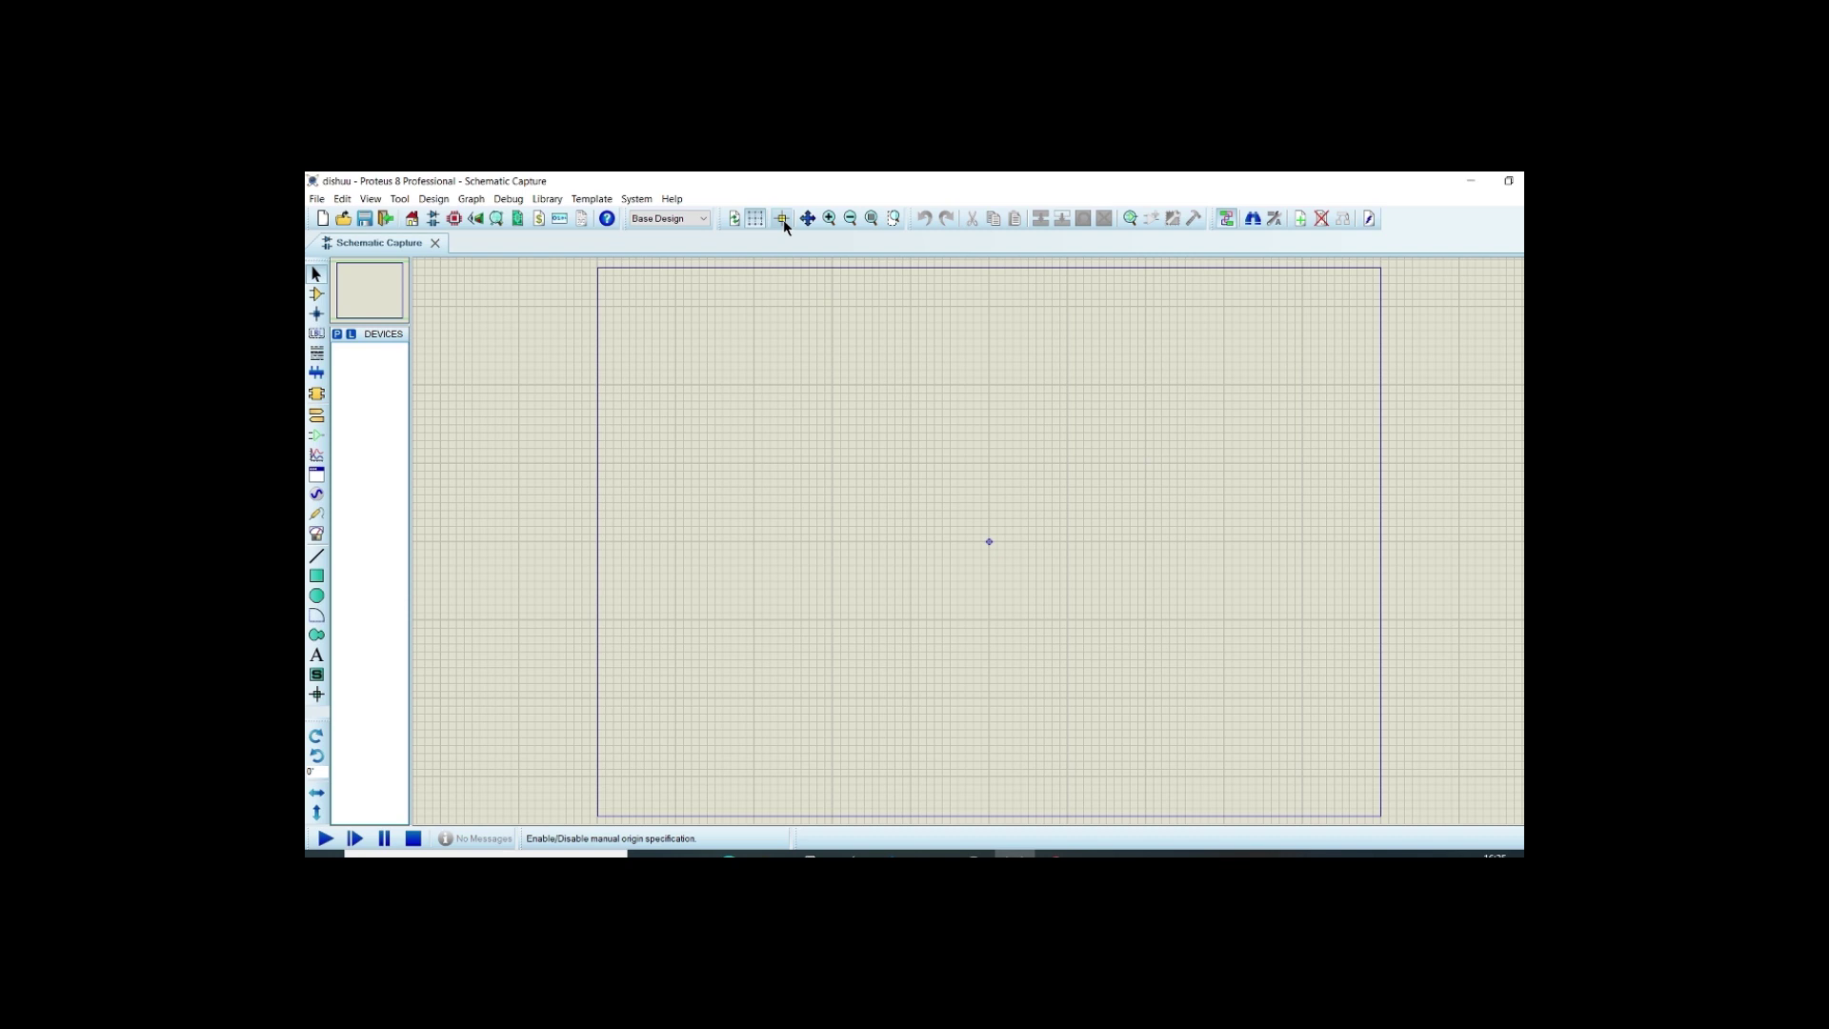
Try the view tools on the empty sheet: recentre, zoom in and out, view a selected area and view the entire sheet.
{"action": "left_click", "coordinate": [808, 218]}
{"action": "left_click", "coordinate": [989, 540]}
{"action": "left_click", "coordinate": [829, 218]}
{"action": "left_click", "coordinate": [828, 219]}
{"action": "left_click", "coordinate": [850, 218]}
{"action": "left_click", "coordinate": [850, 218]}
{"action": "left_click", "coordinate": [851, 218]}
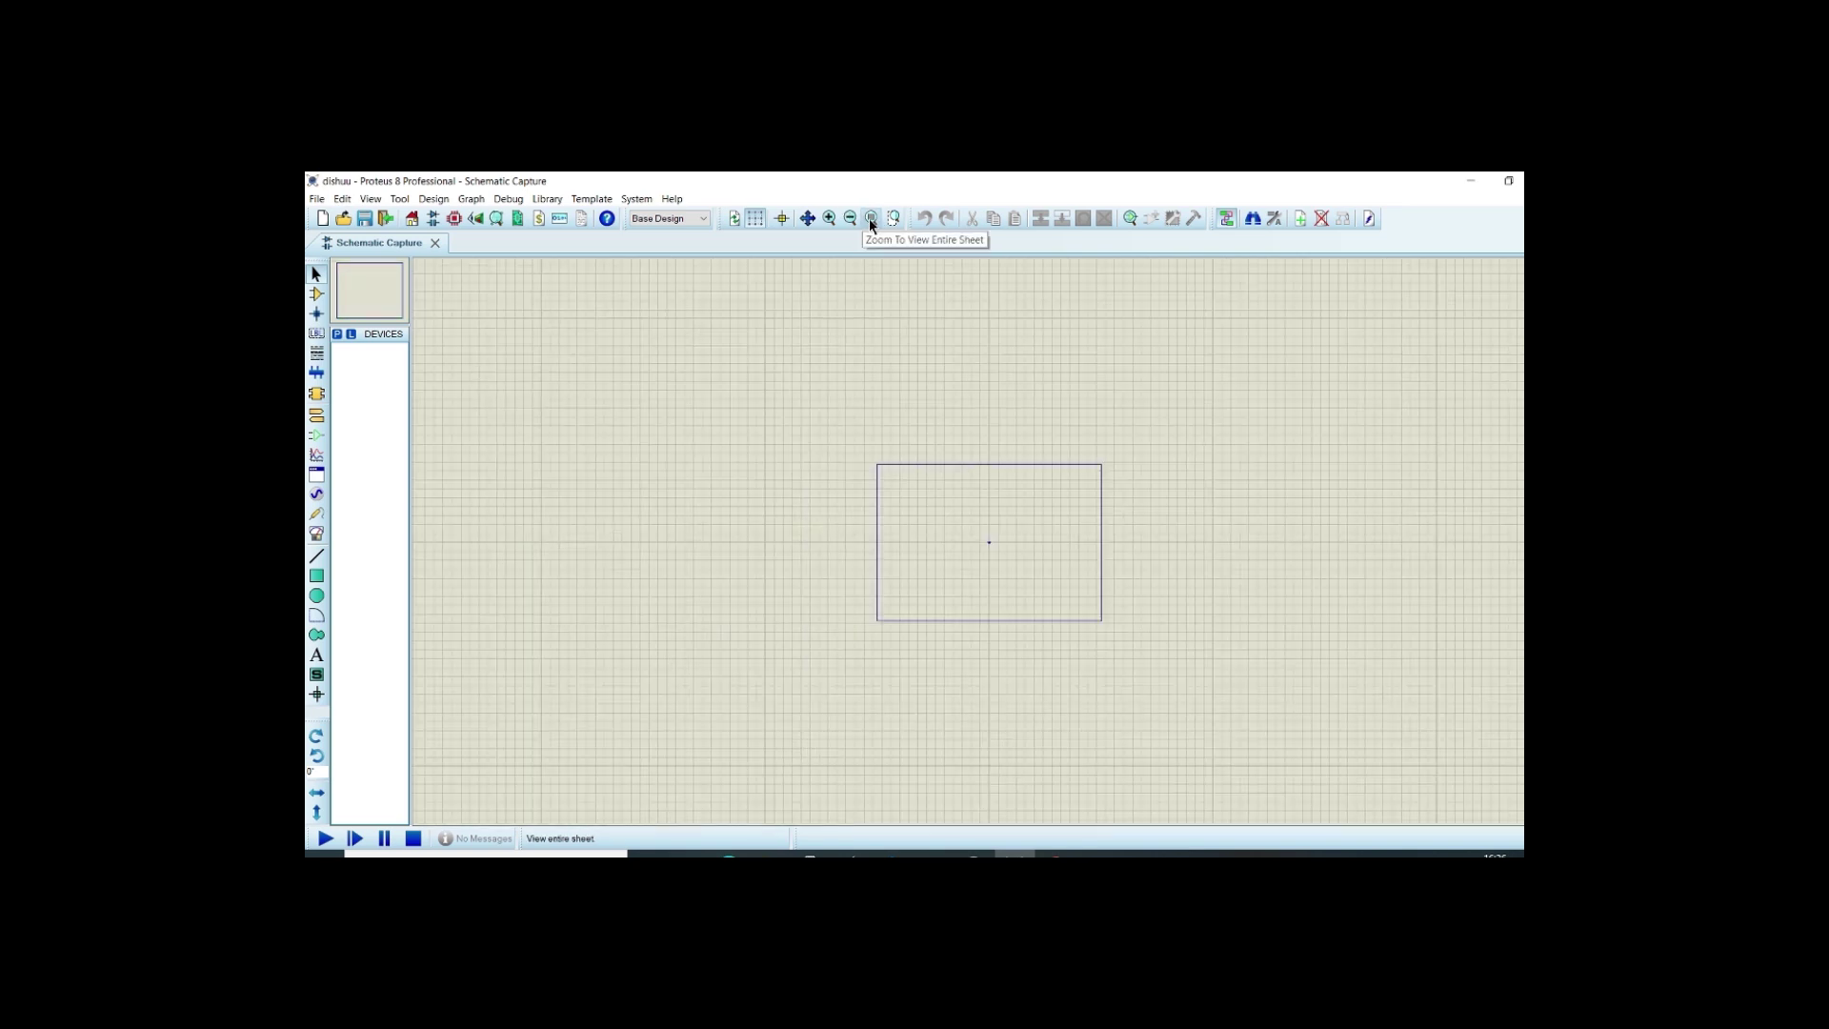
{"action": "left_click", "coordinate": [870, 219]}
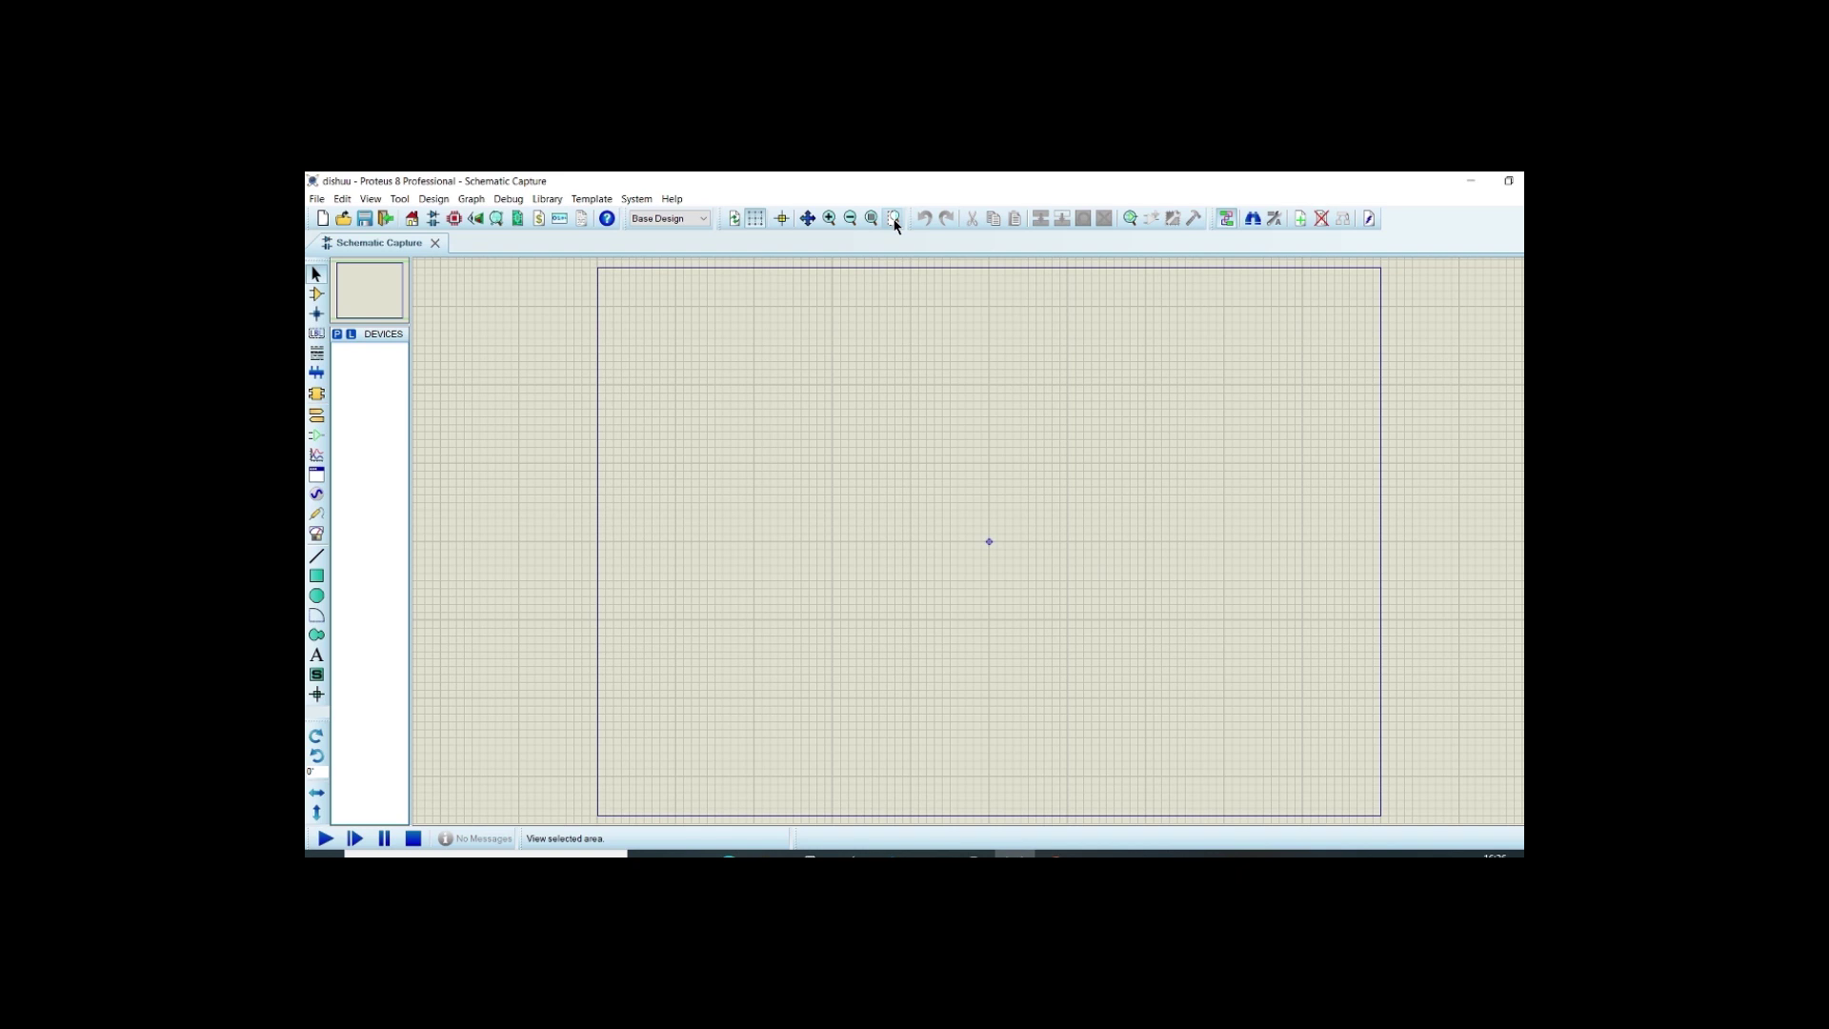
{"action": "left_click", "coordinate": [893, 220]}
{"action": "left_click_drag", "start_coordinate": [792, 408], "coordinate": [1031, 624]}
{"action": "key", "text": "F8"}
Add a second root sheet to the design, checking the list of sheets before and after.
{"action": "right_click", "coordinate": [1219, 376]}
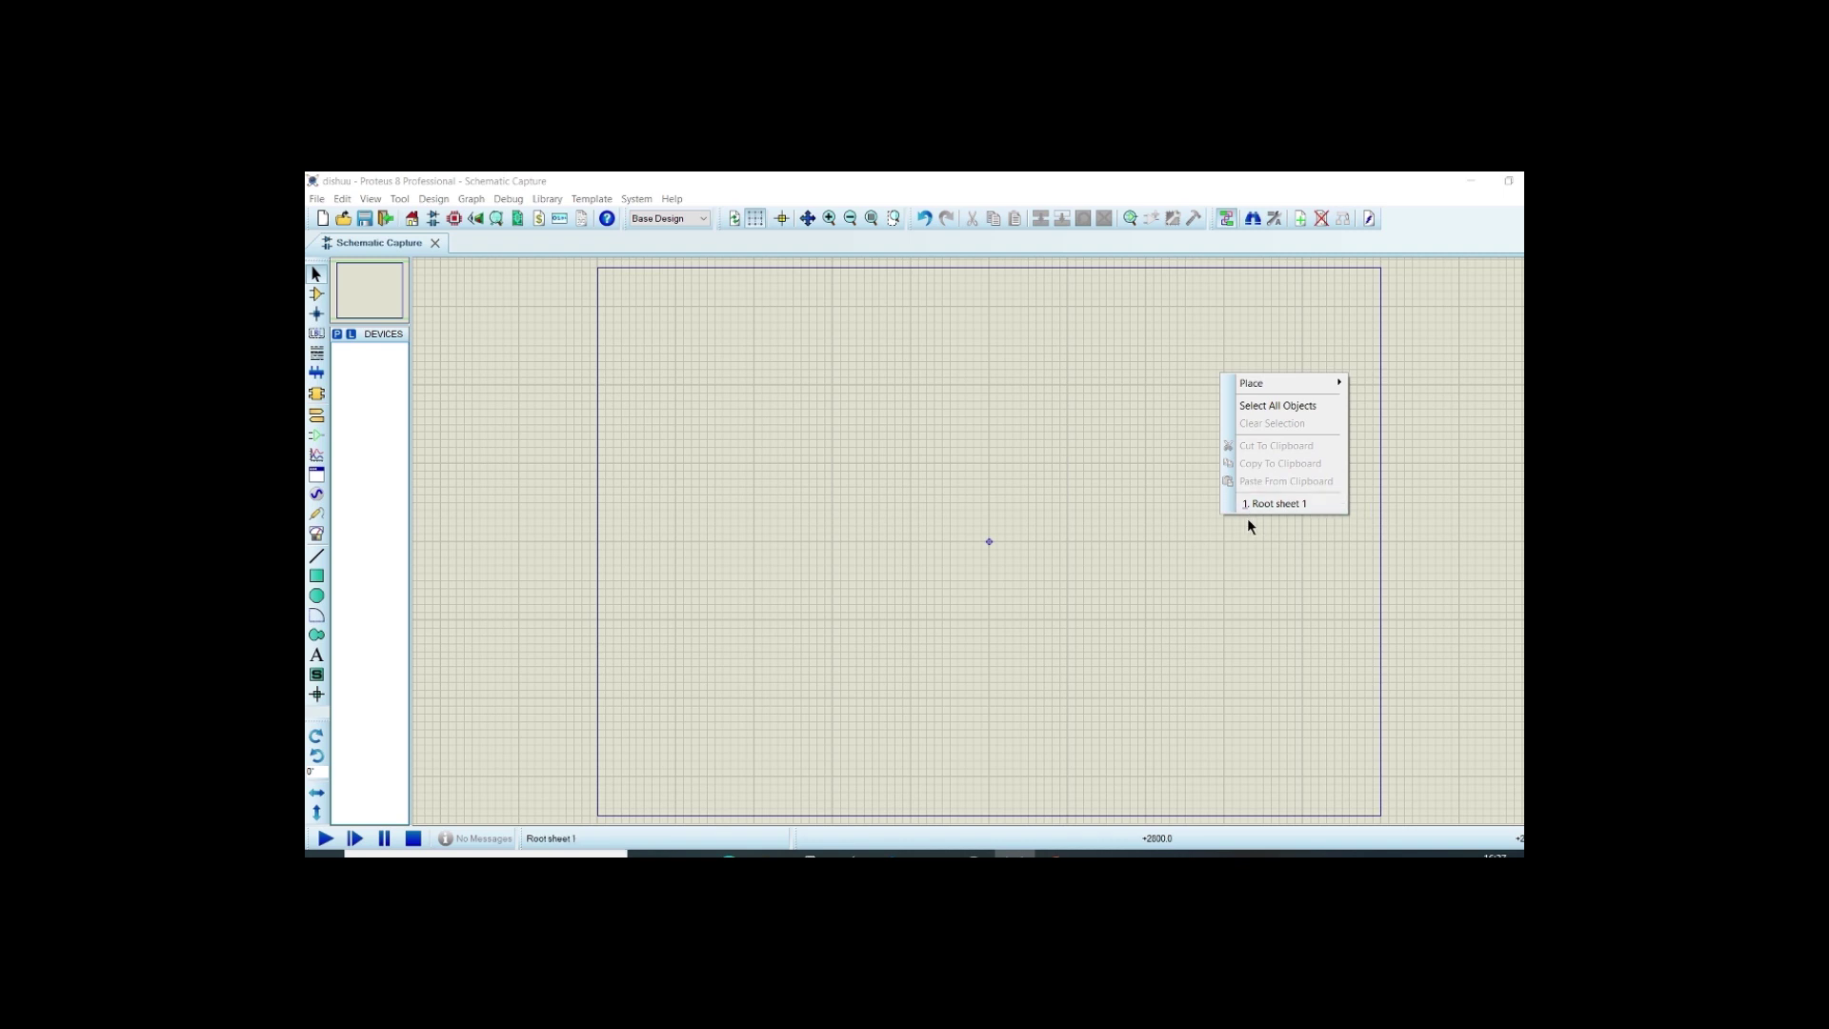
{"action": "left_click", "coordinate": [1091, 511]}
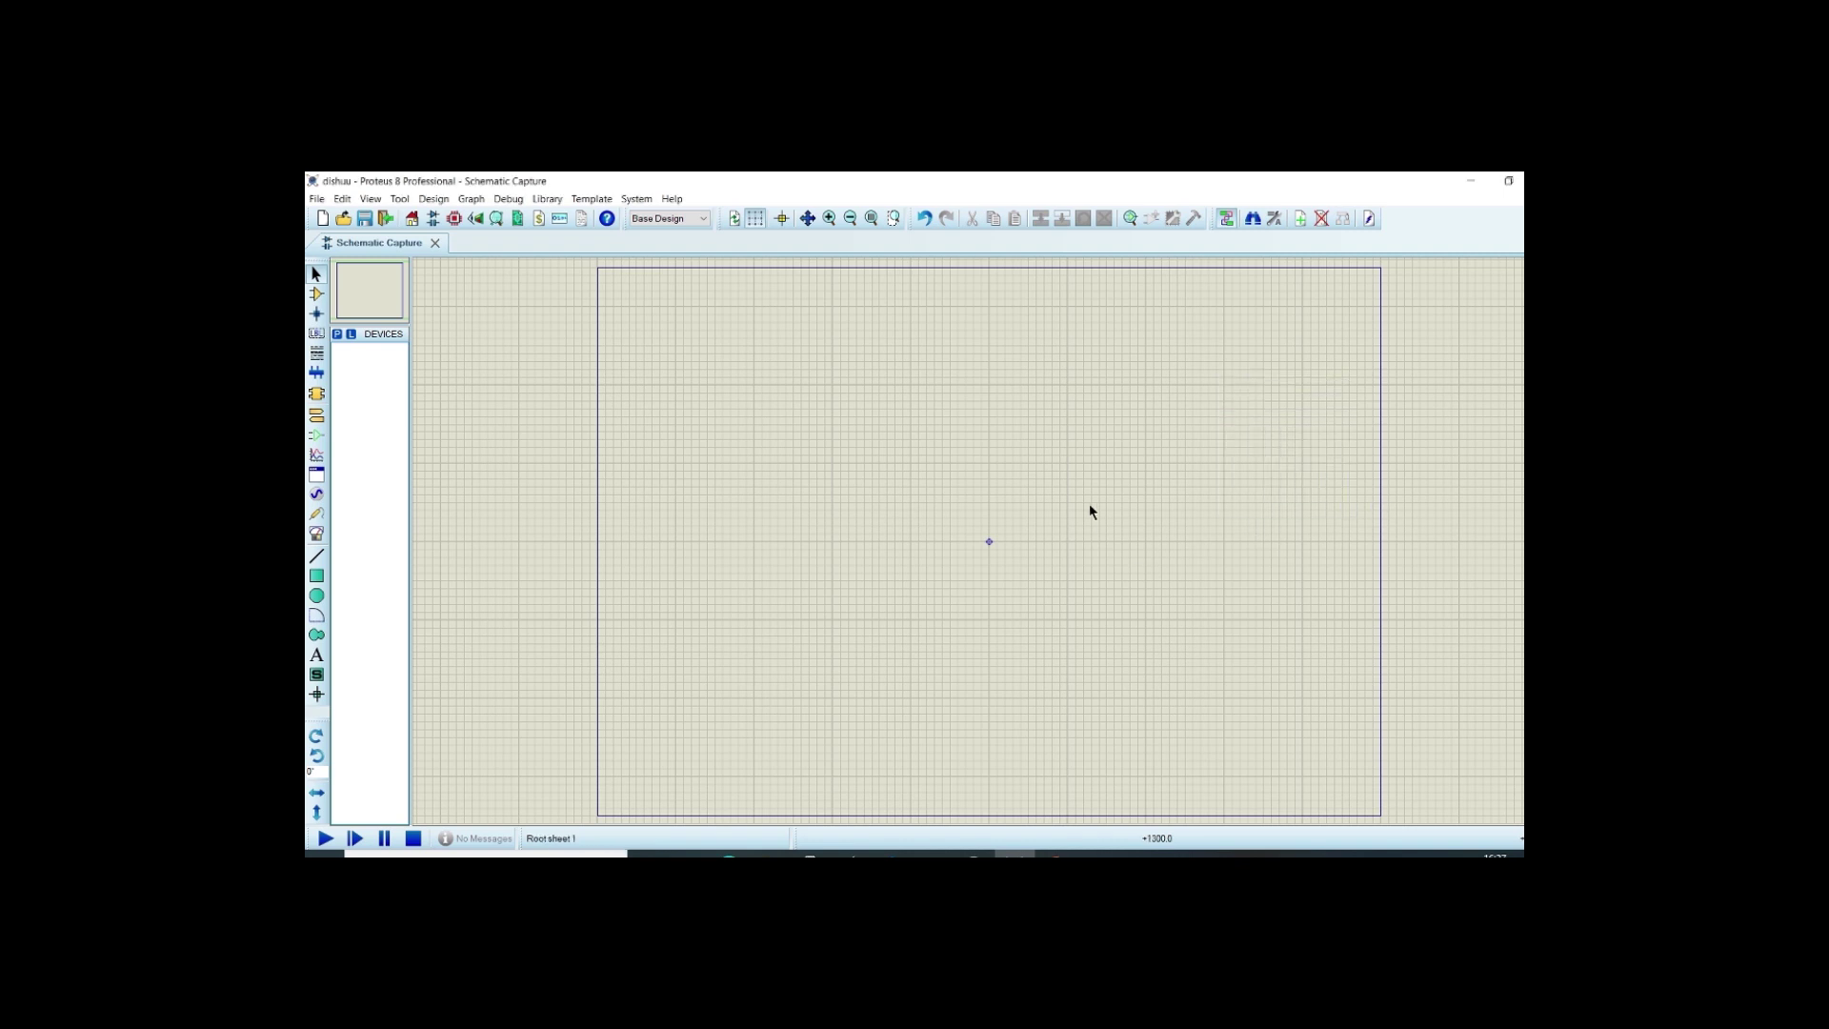
{"action": "left_click", "coordinate": [1300, 219]}
{"action": "right_click", "coordinate": [1131, 377]}
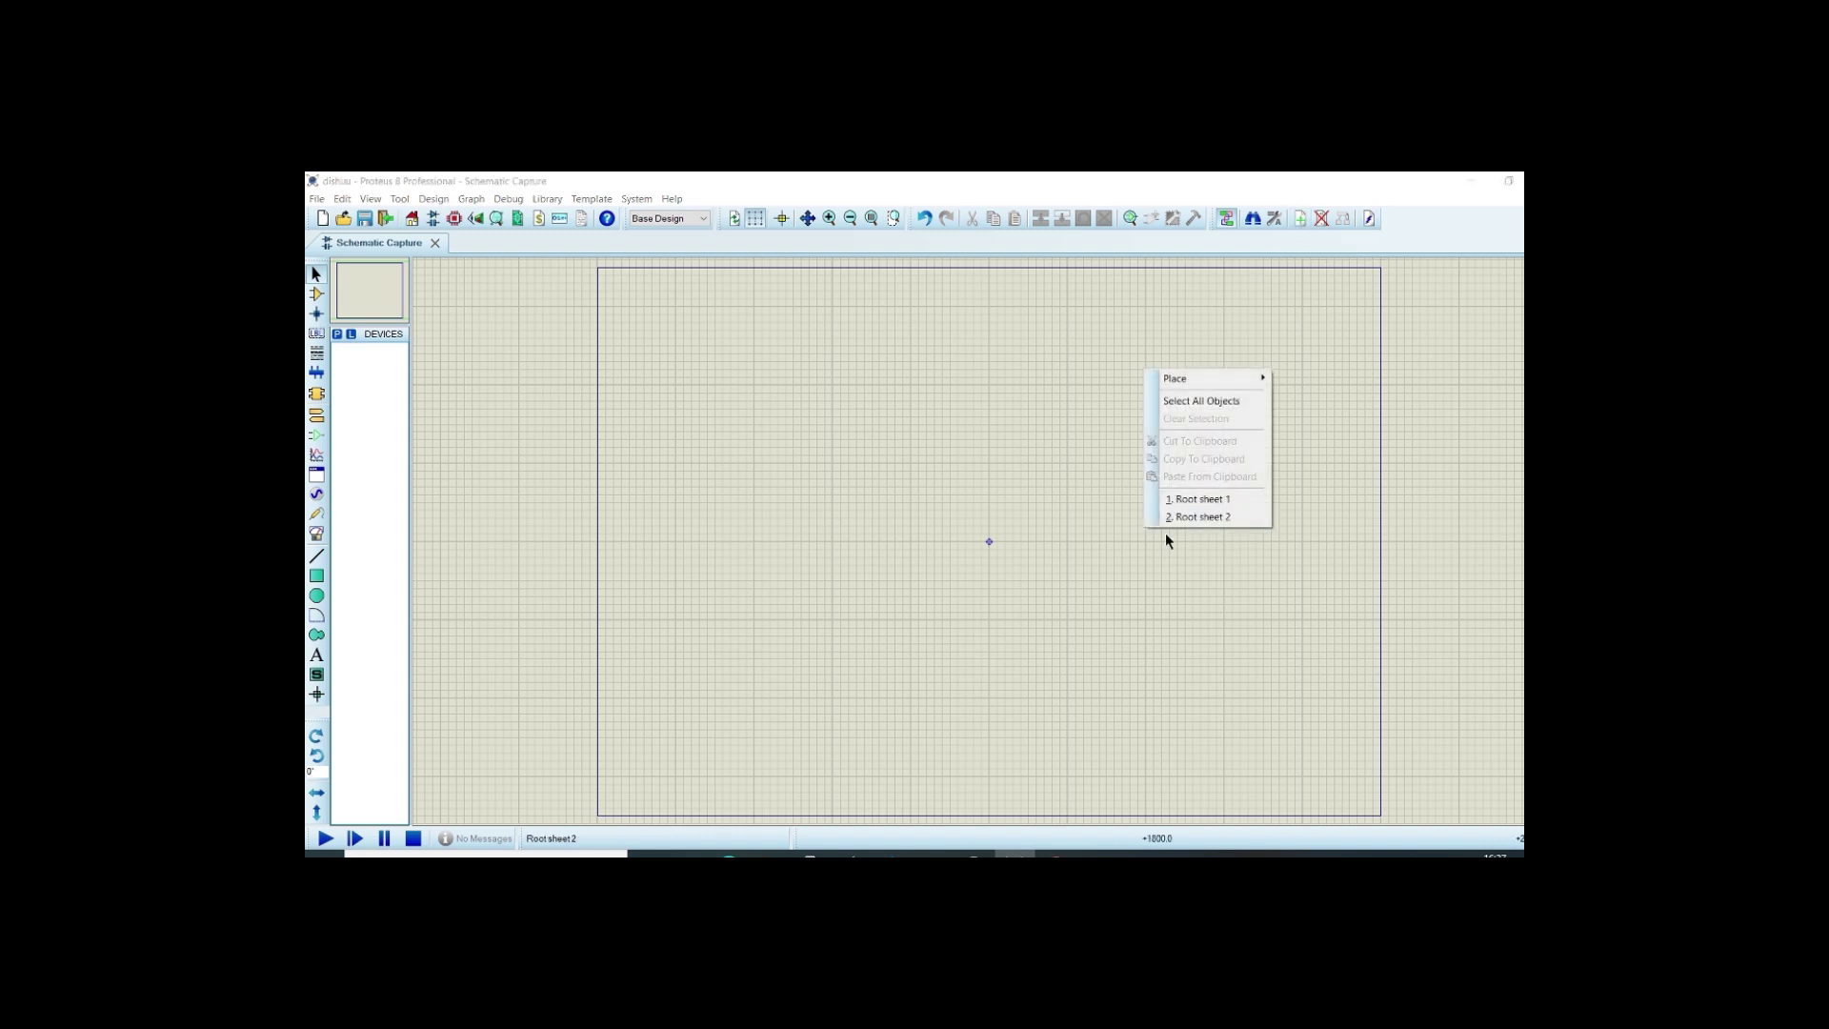
{"action": "left_click", "coordinate": [1203, 572]}
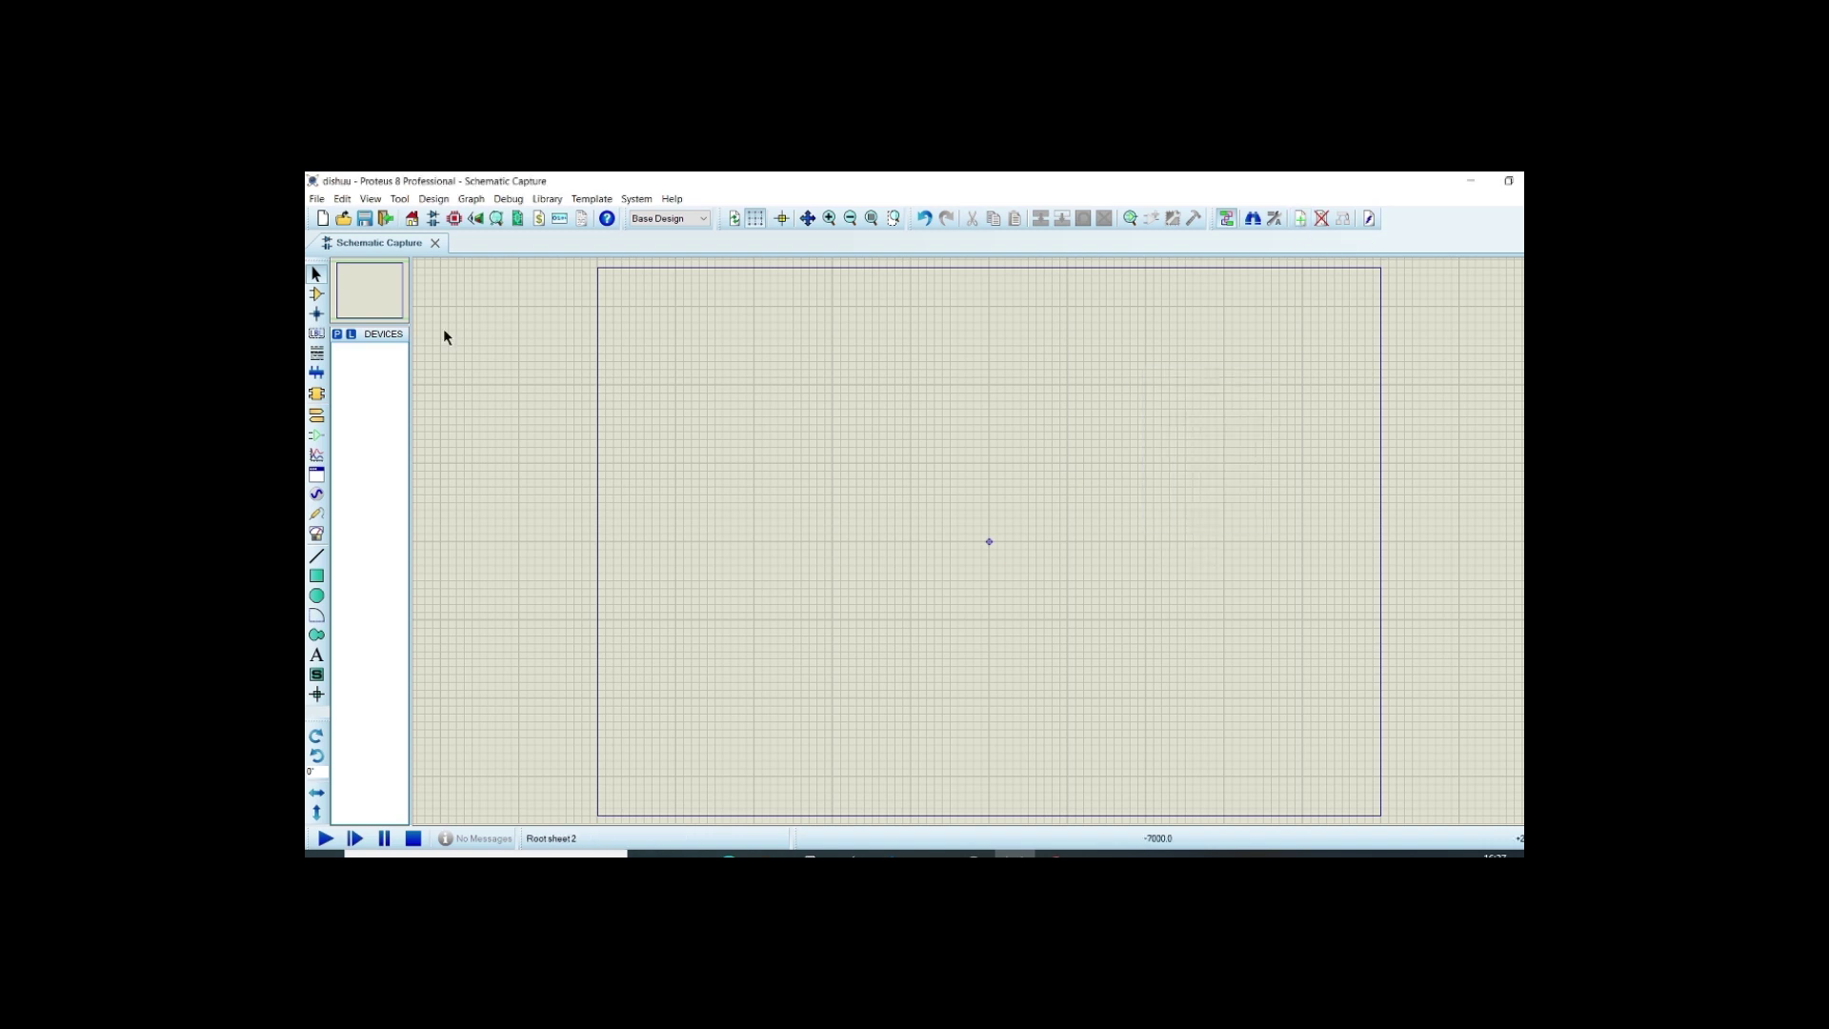
Pick the analog primitive RESISTOR from the device library and place one on the upper-left part of root sheet 2.
{"action": "left_click", "coordinate": [317, 295]}
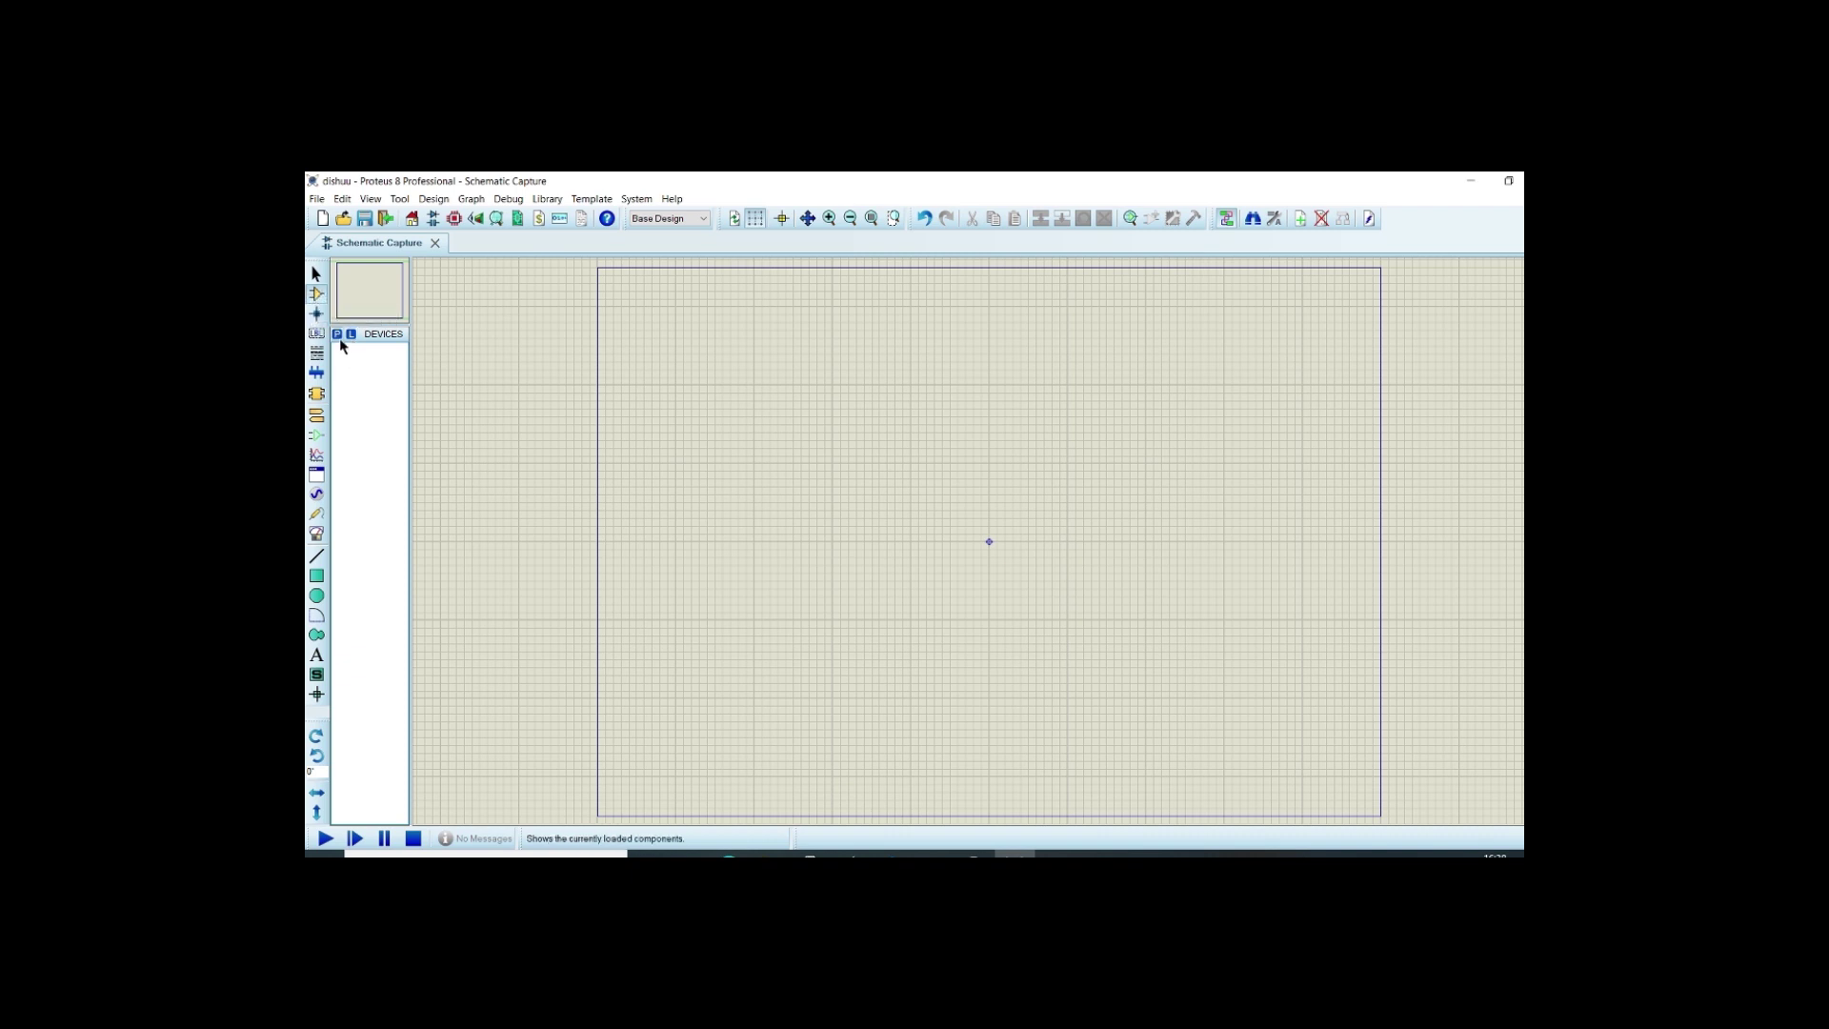
{"action": "left_click", "coordinate": [337, 334]}
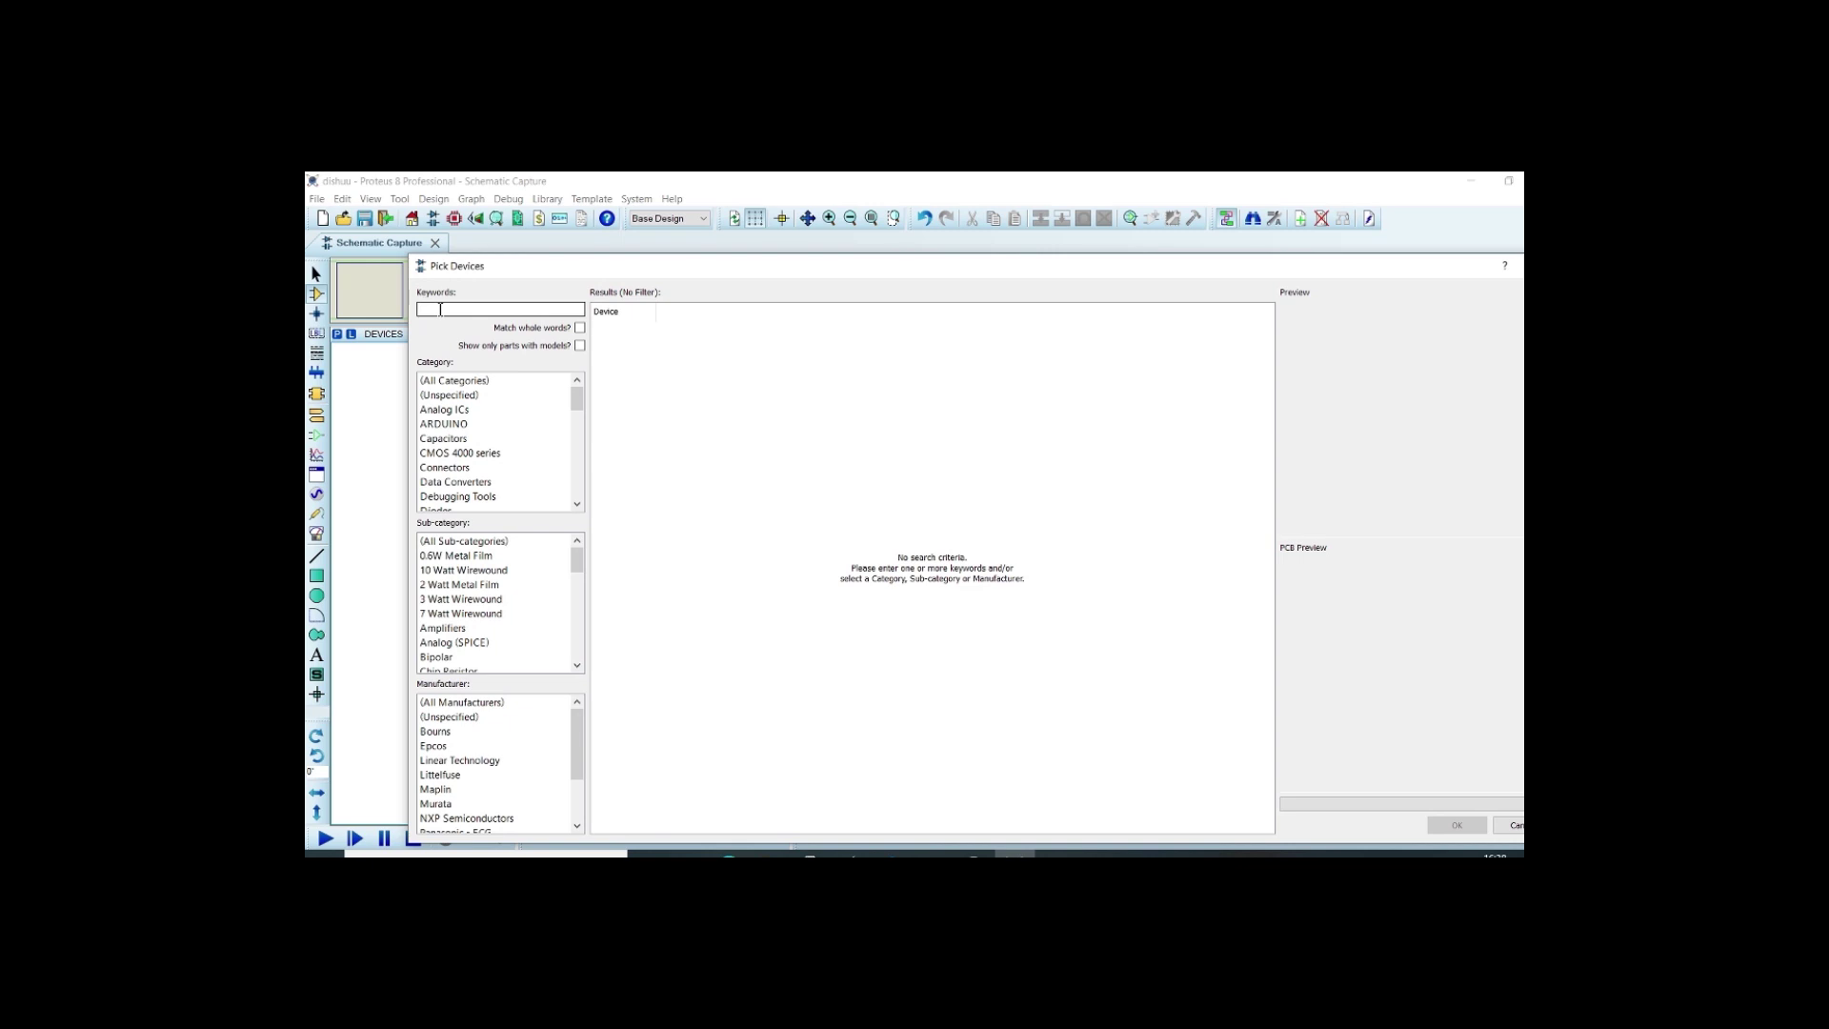
{"action": "type", "text": "RESISTOR"}
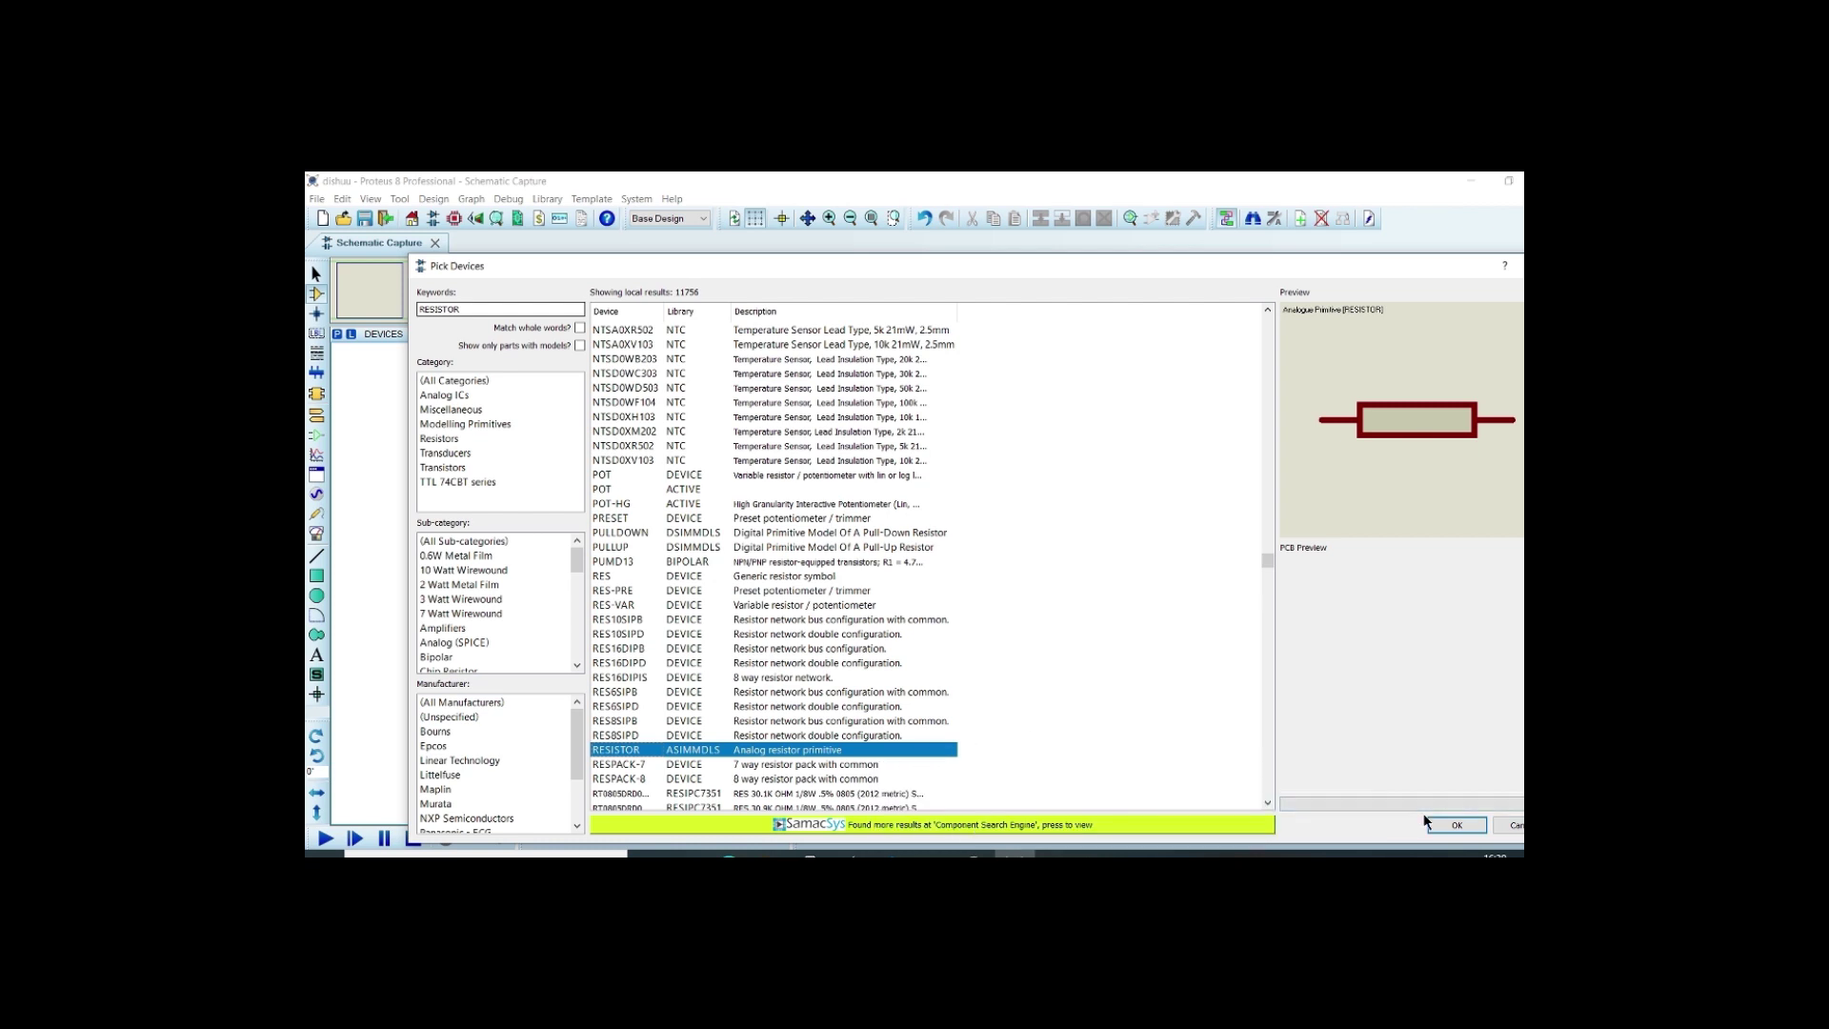
{"action": "key", "text": "Return"}
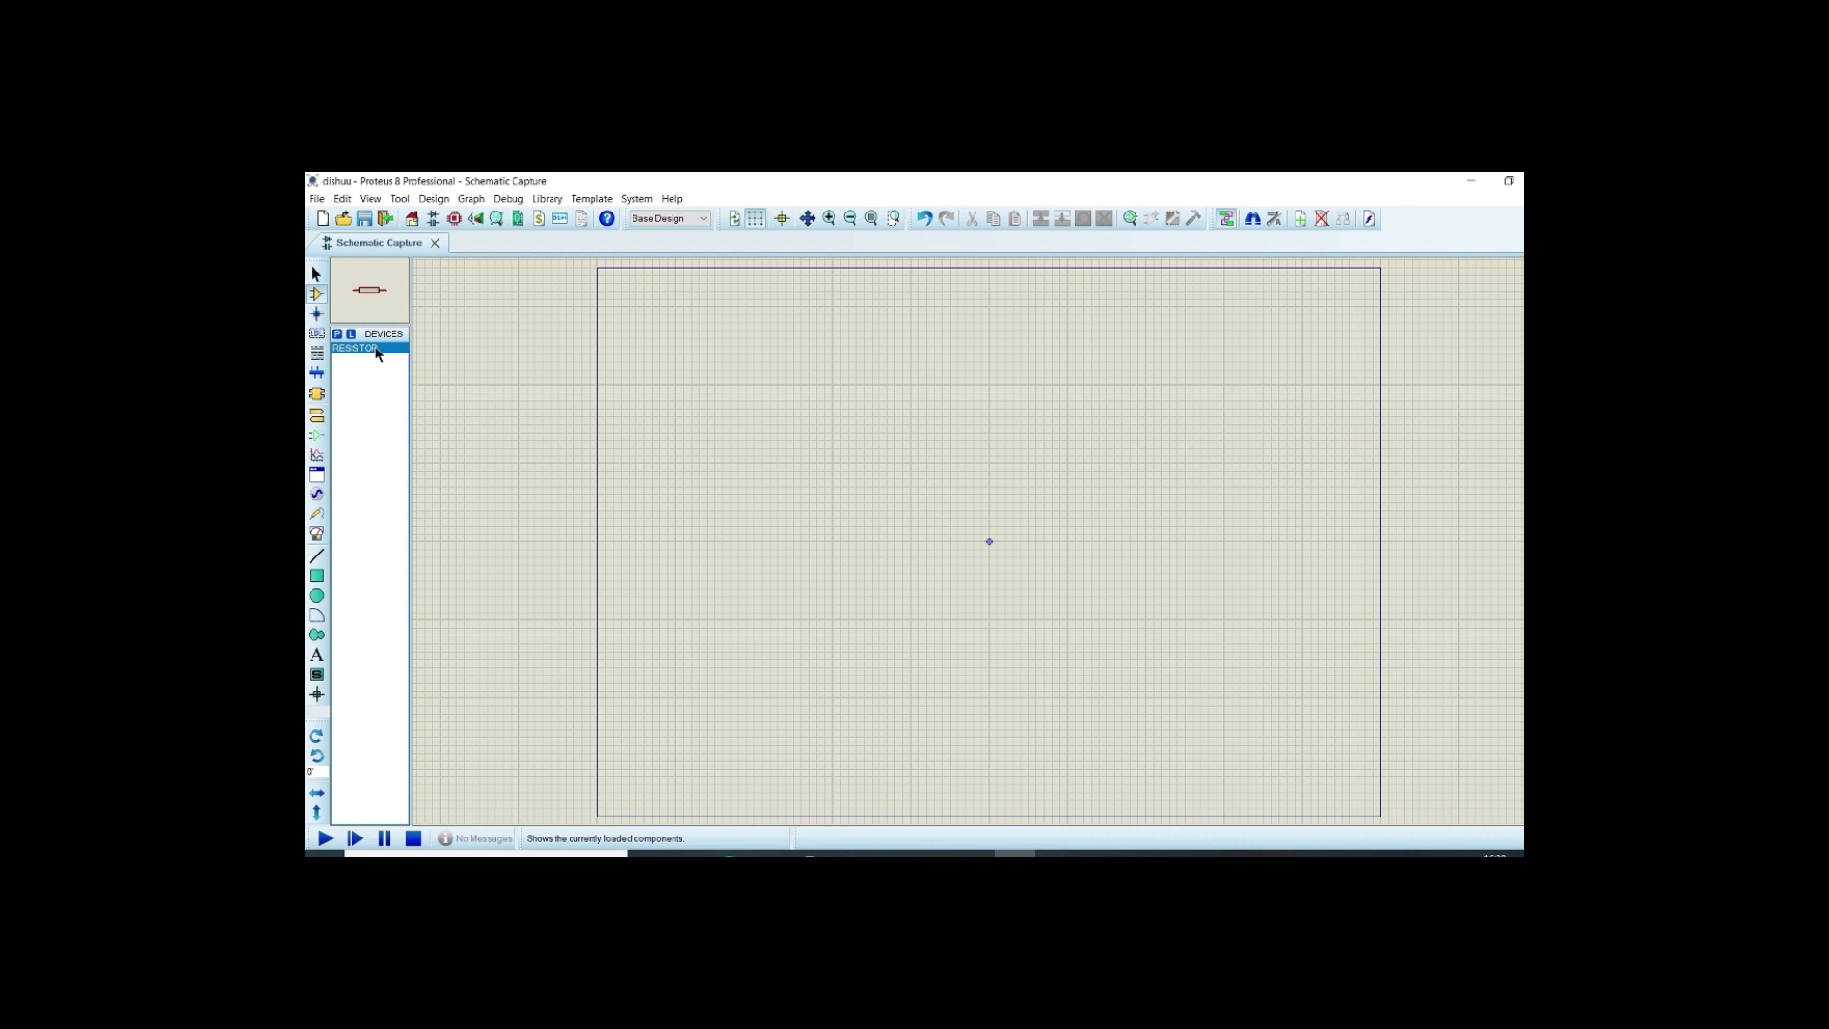
{"action": "left_click", "coordinate": [857, 456]}
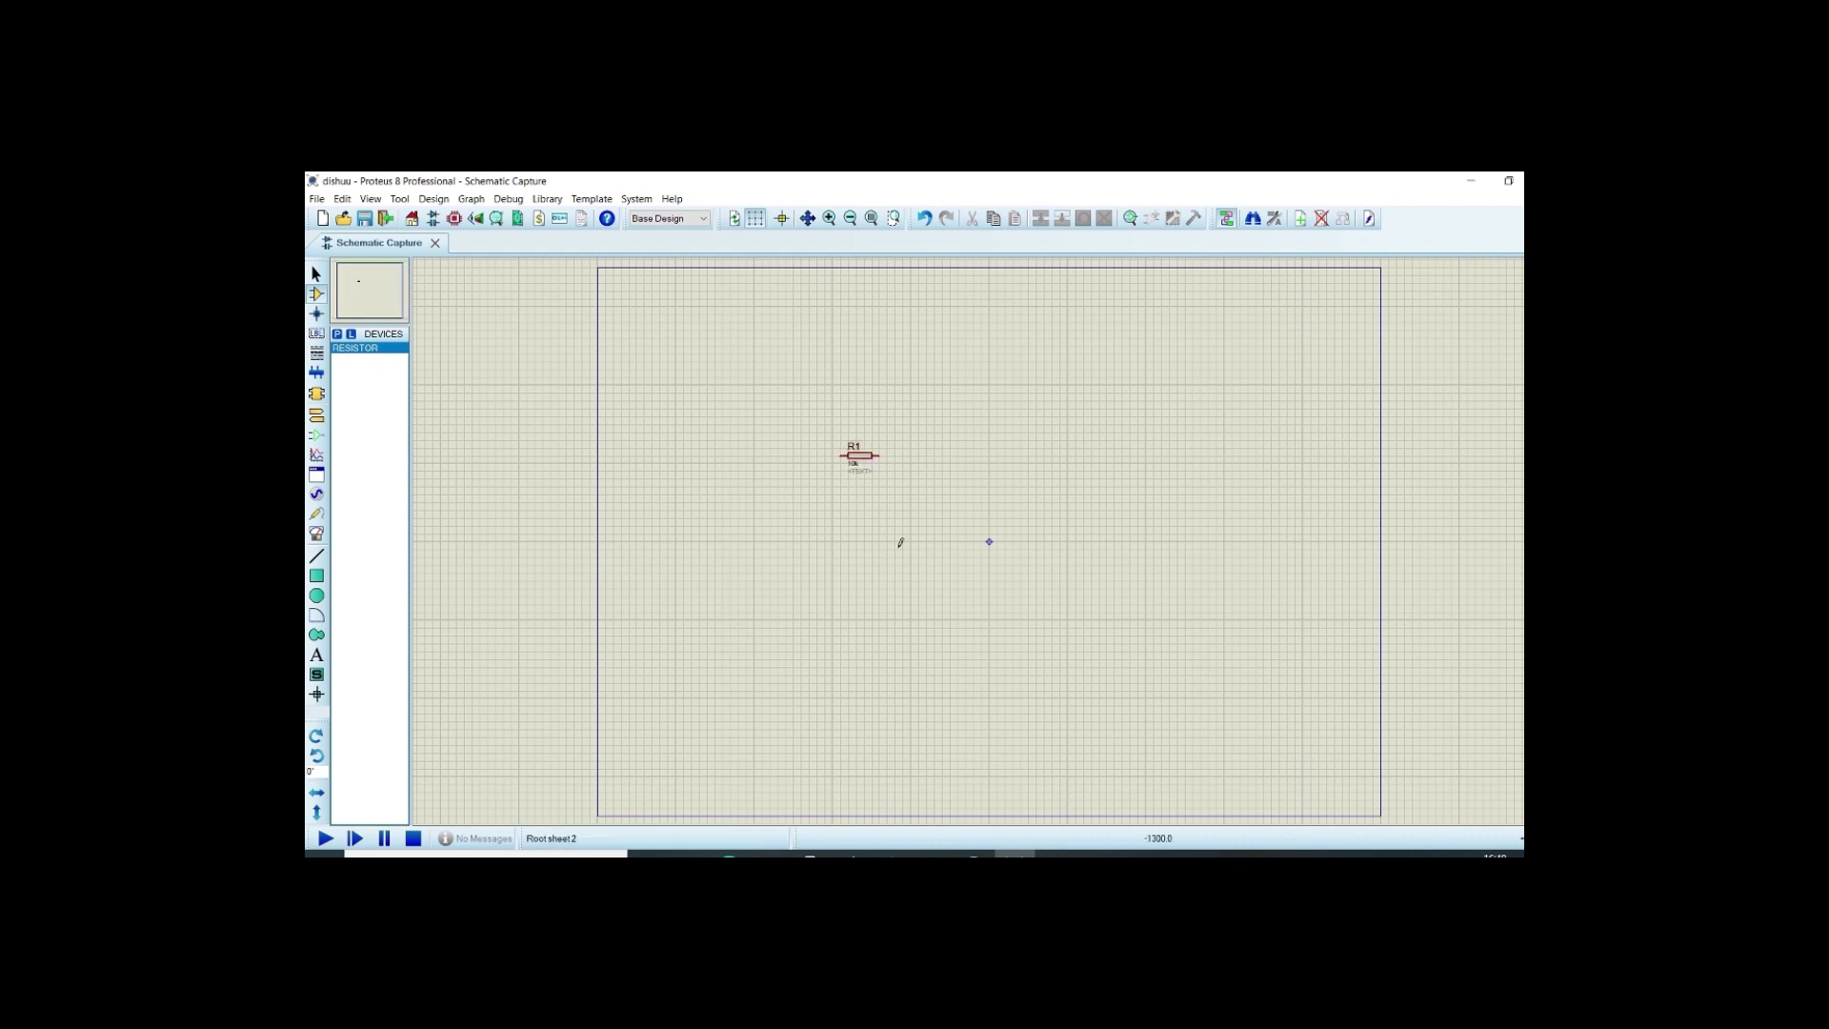
Open the properties of resistor R1 and try changing its part reference to RES and its resistance to 1k.
{"action": "right_click", "coordinate": [862, 457]}
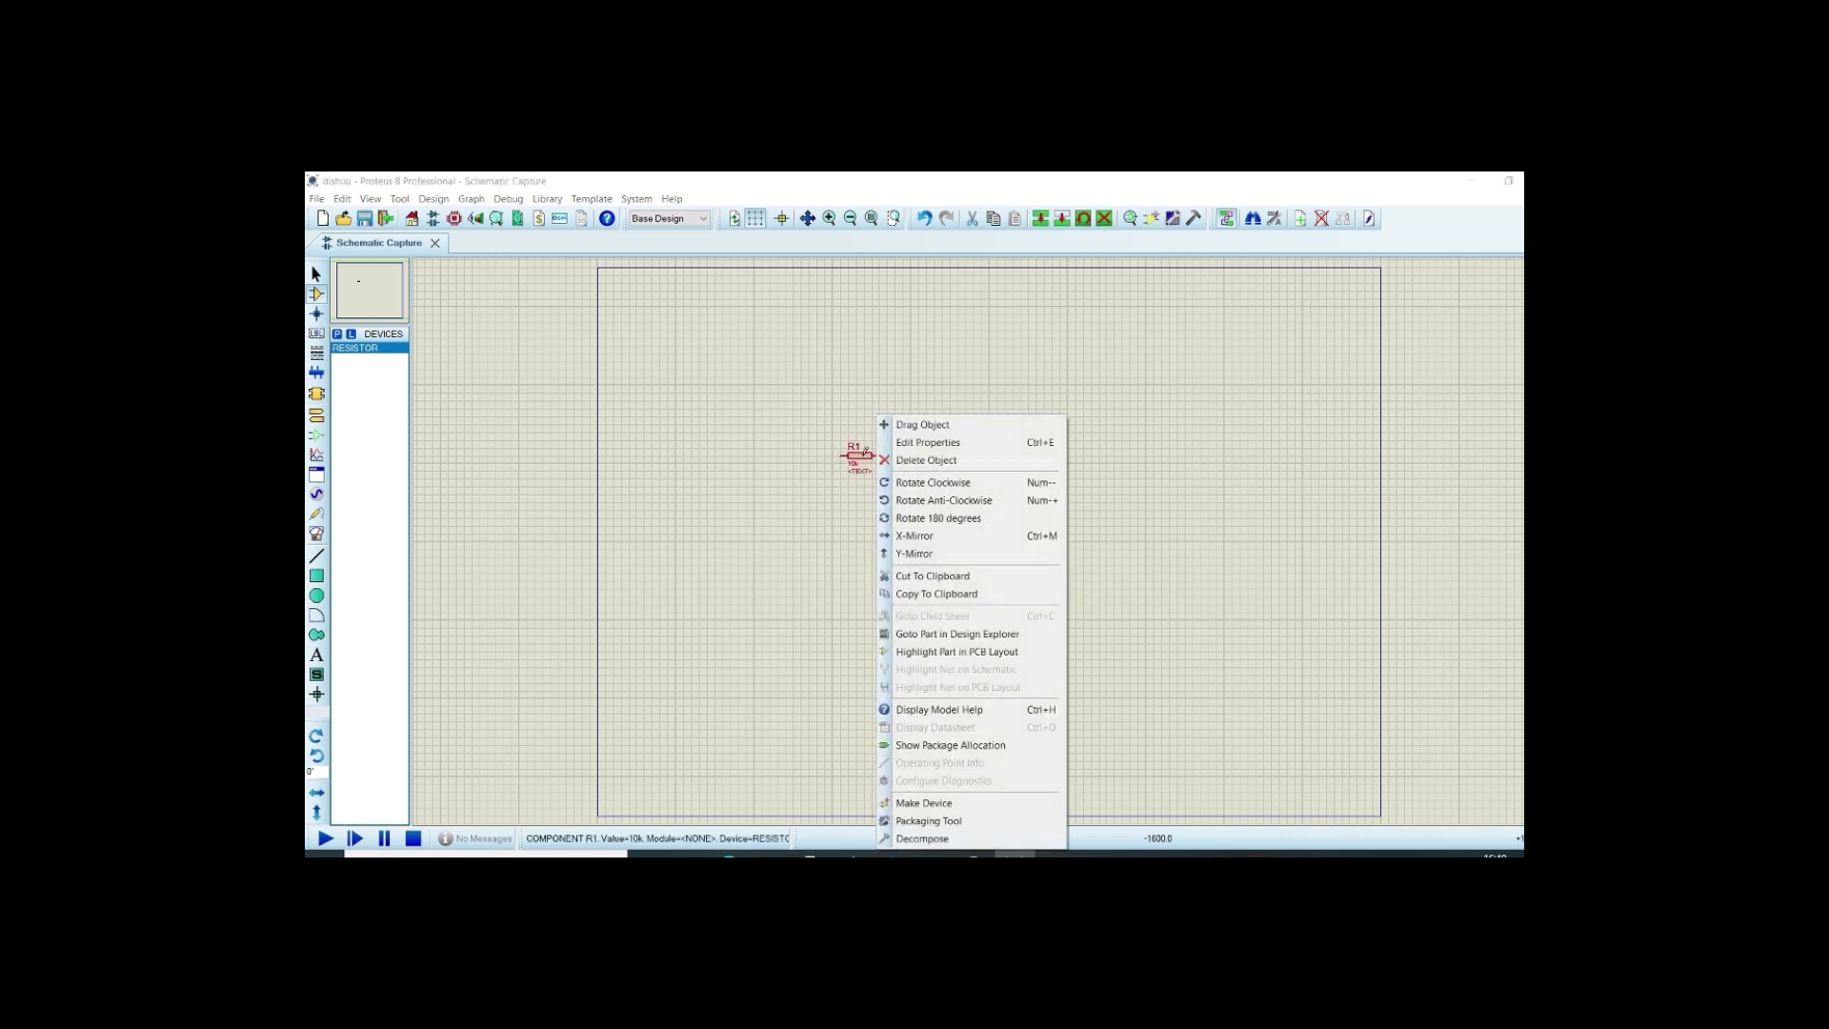
{"action": "left_click", "coordinate": [940, 444]}
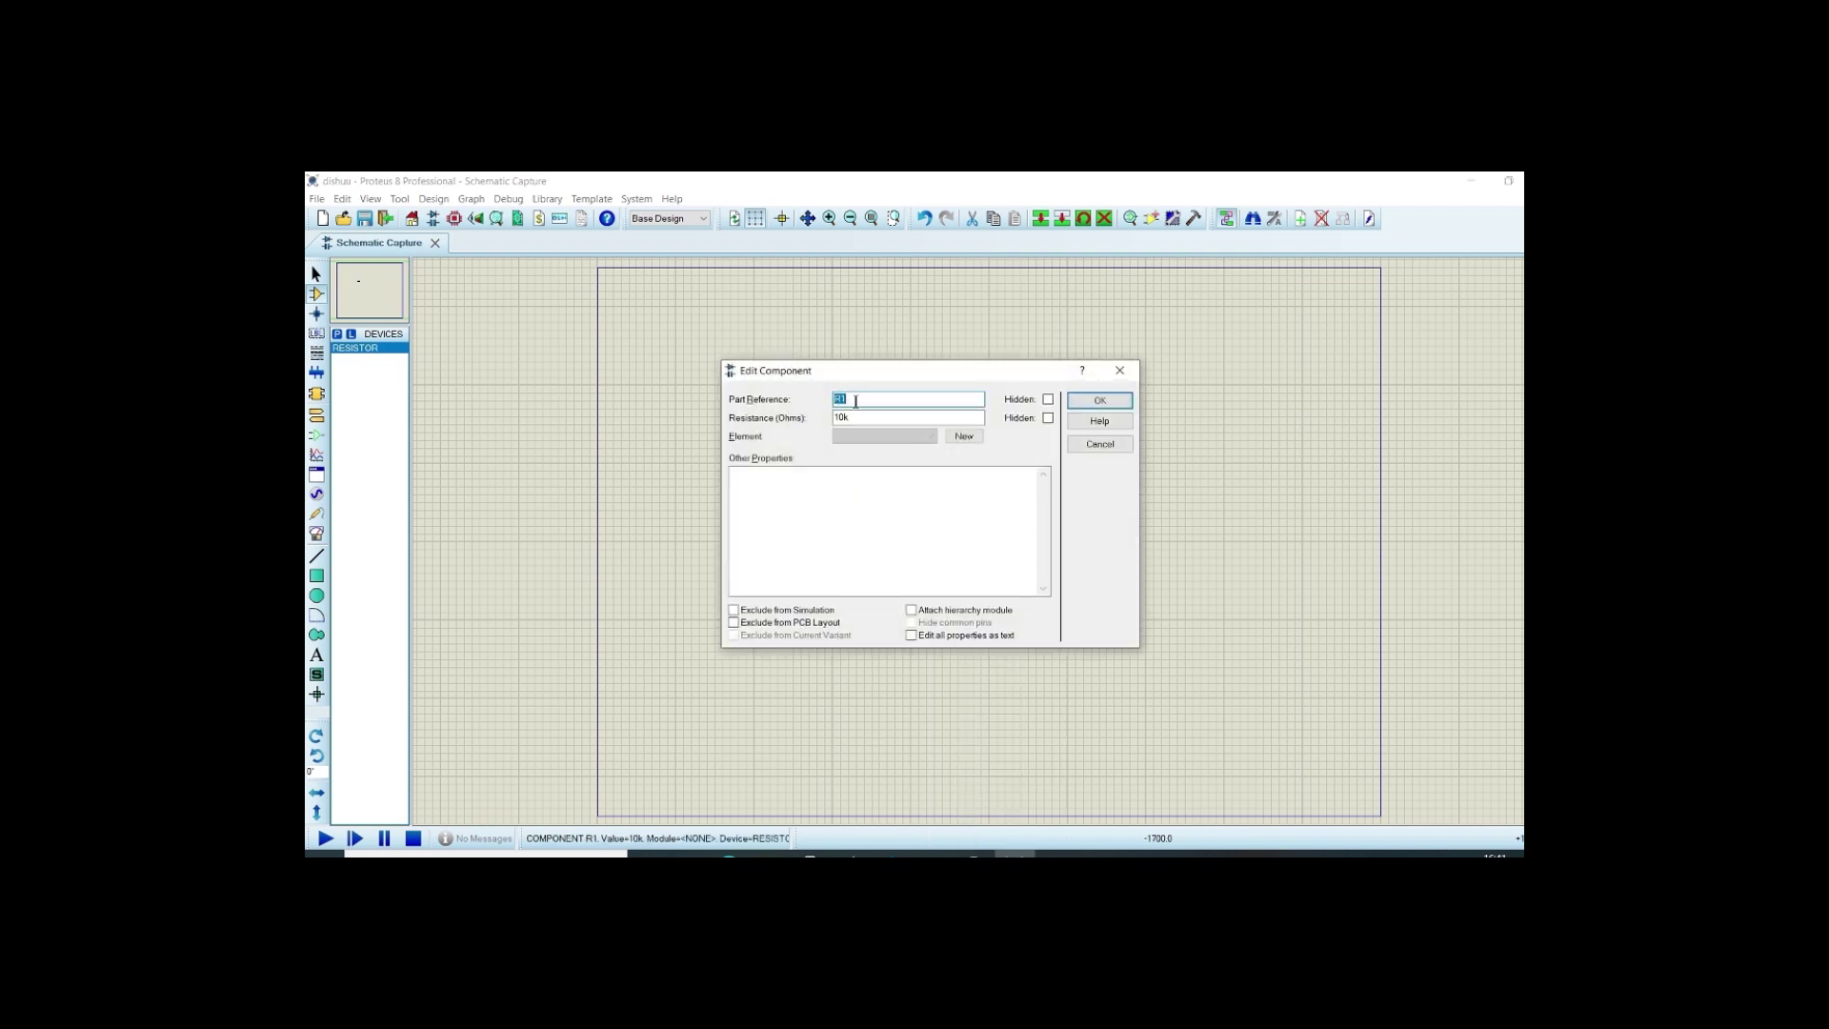
{"action": "key", "text": "BackSpace"}
{"action": "type", "text": "RES"}
{"action": "double_click", "coordinate": [873, 417]}
{"action": "type", "text": "1k"}
{"action": "left_click", "coordinate": [1098, 401]}
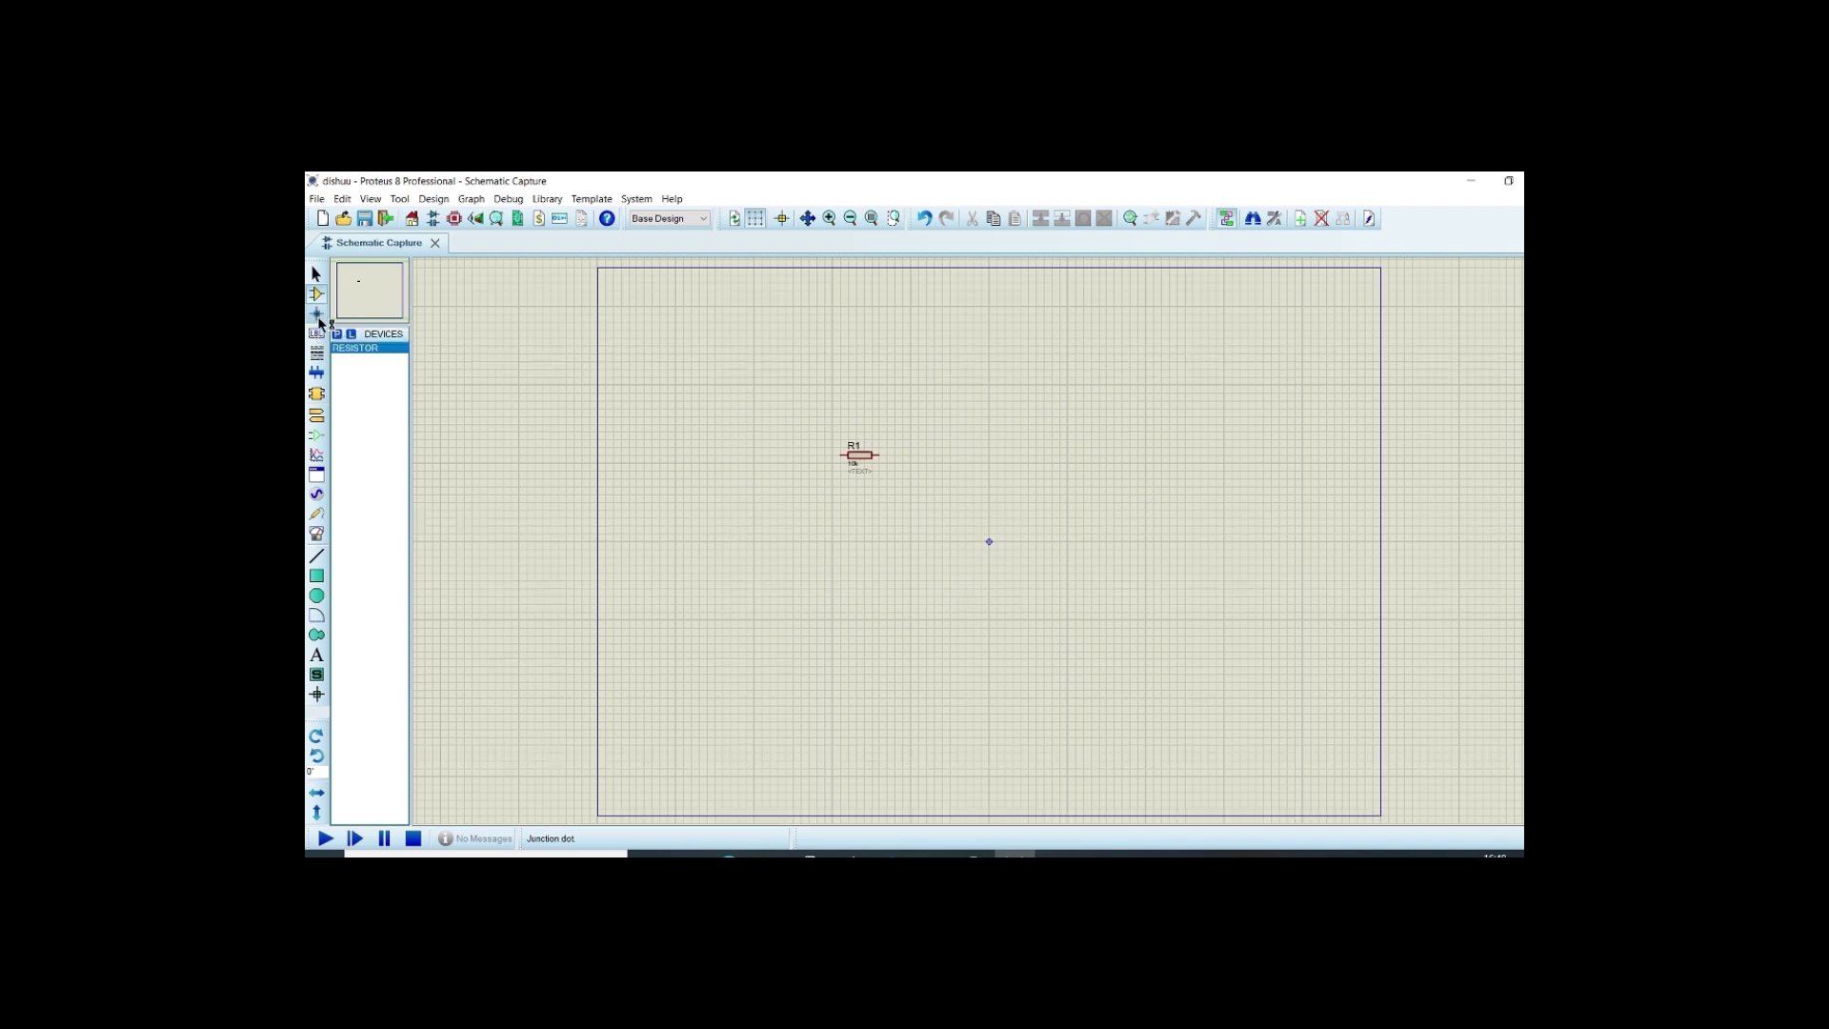
Place three more resistors so that the four form a rough rectangle near the sheet's centre.
{"action": "left_click", "coordinate": [1021, 559]}
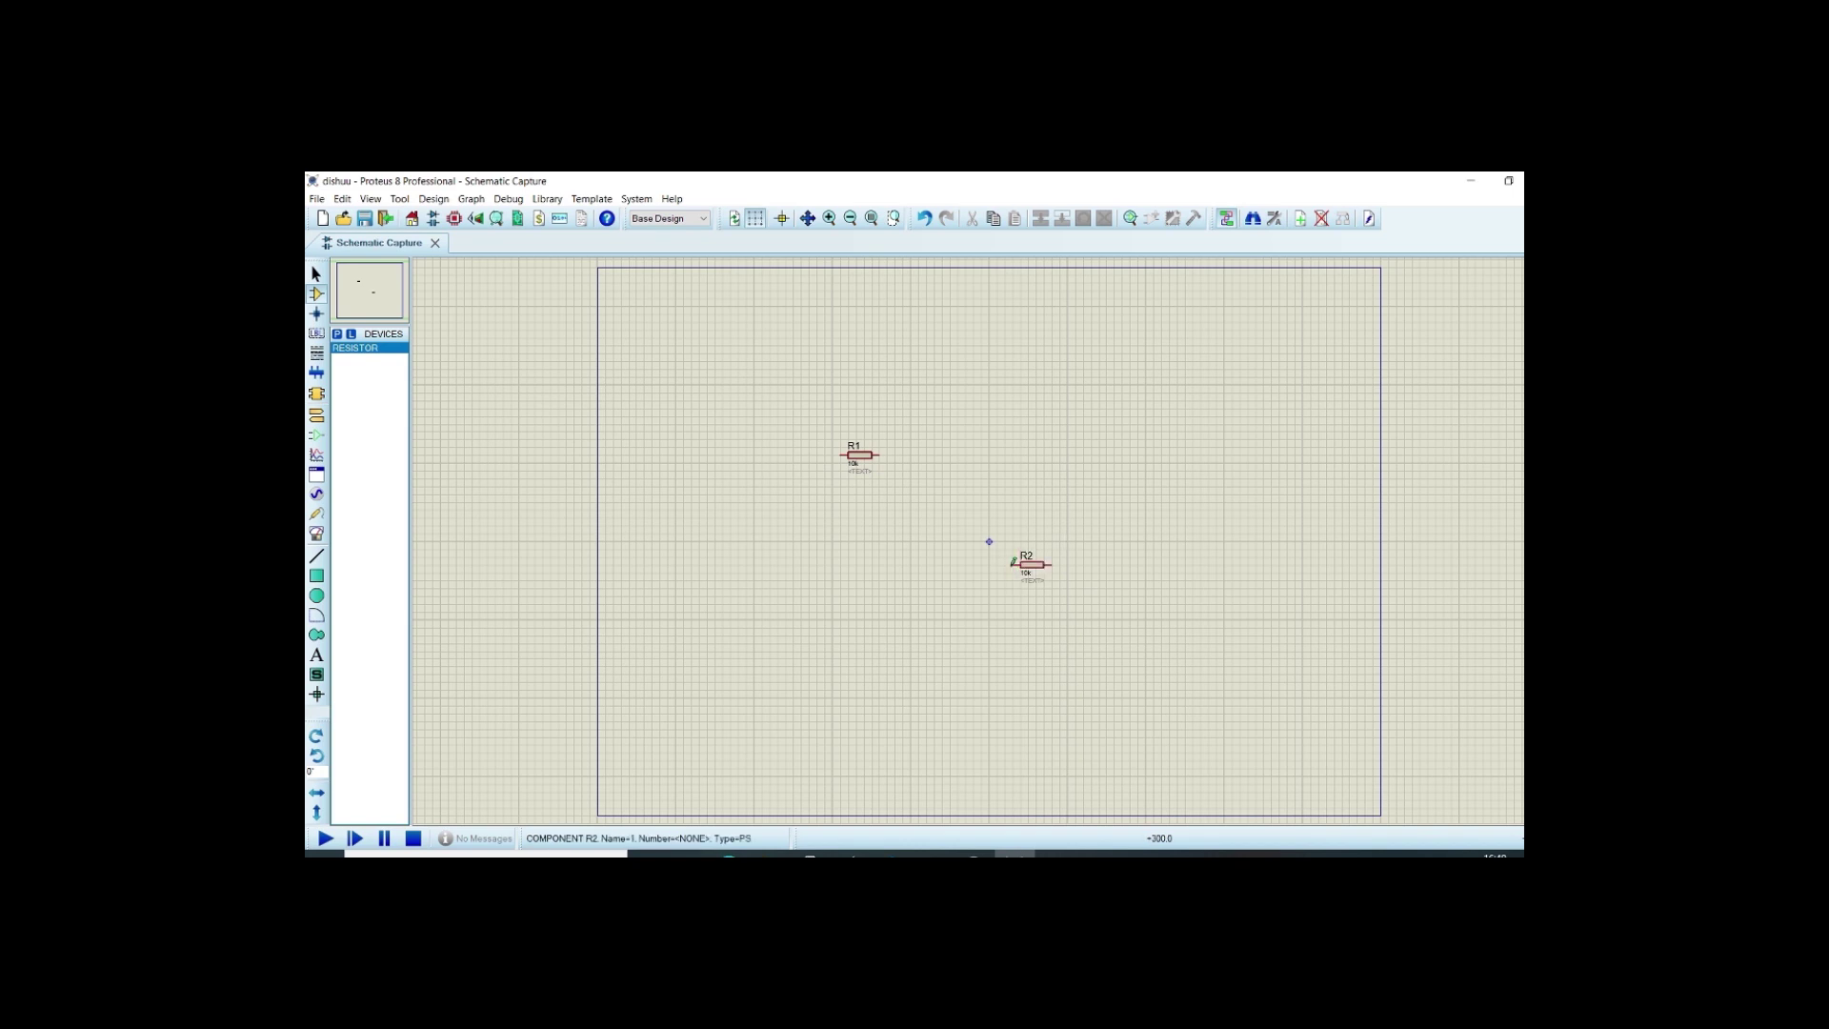
{"action": "left_click", "coordinate": [1023, 455]}
{"action": "left_click", "coordinate": [865, 551]}
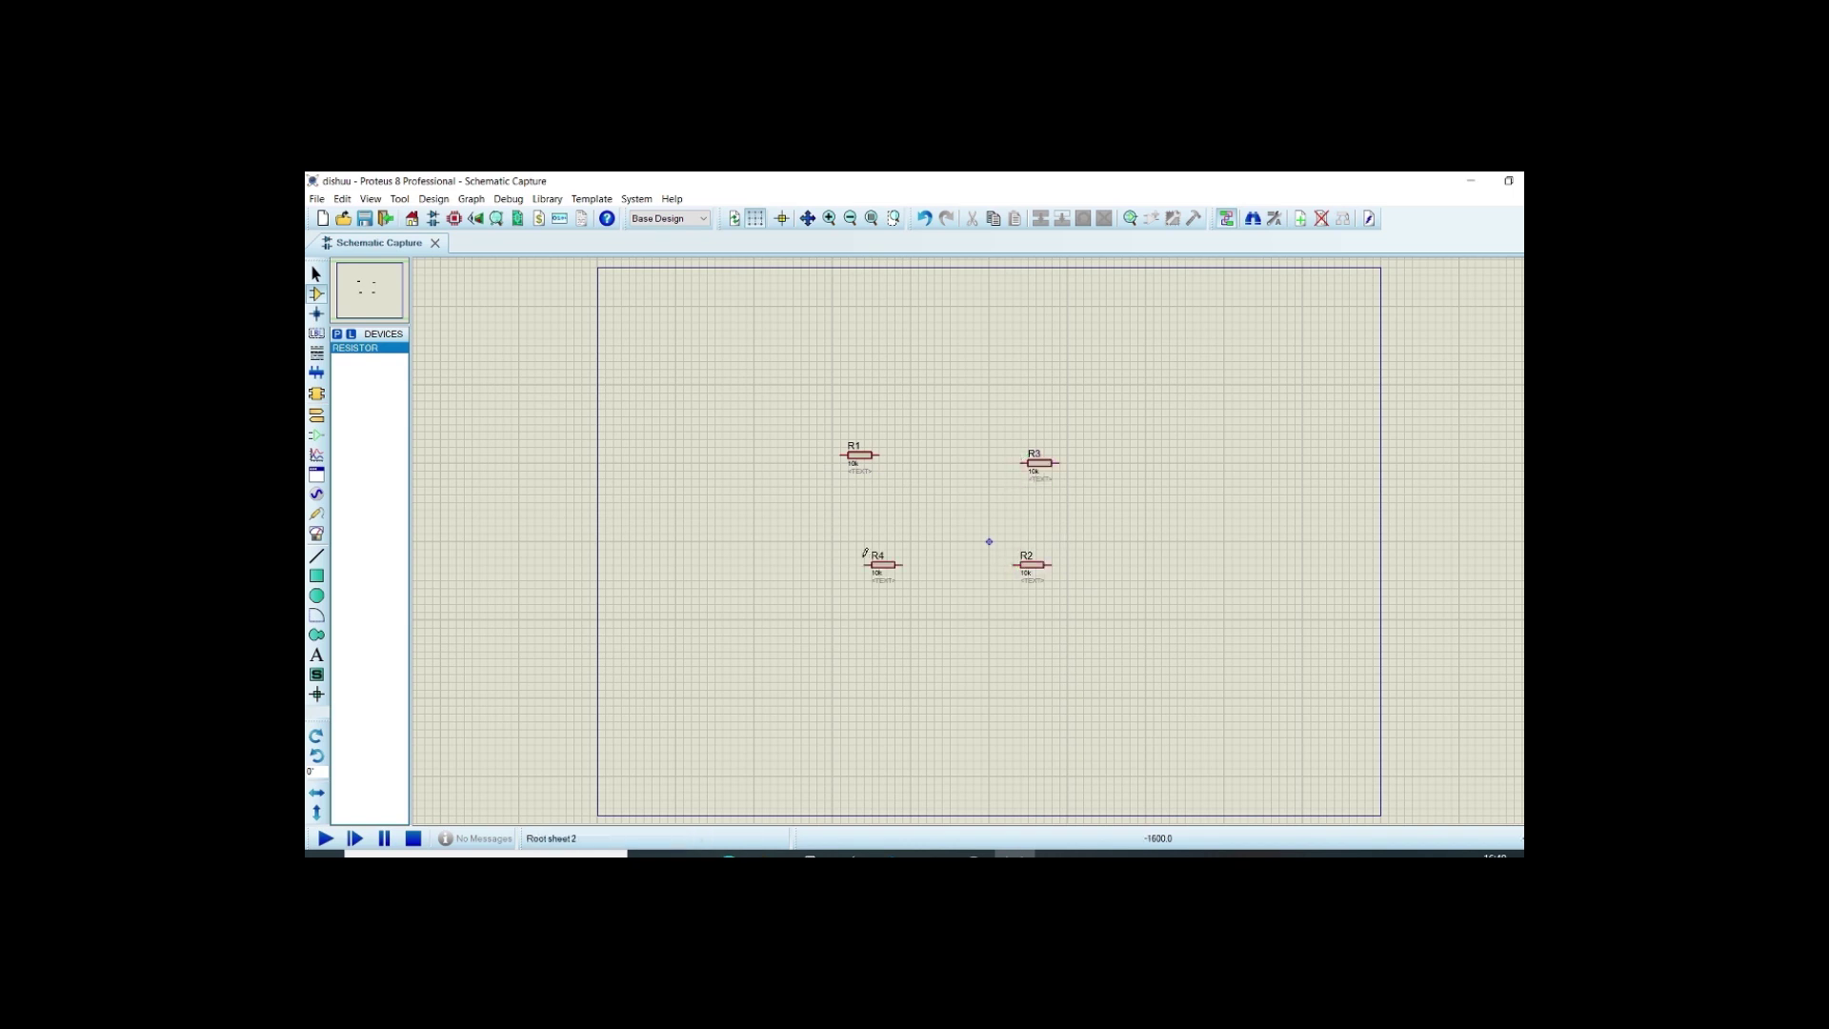
Wire R1's right end to R2's left end, and R4's right end to R3's left end, so the wires cross.
{"action": "left_click", "coordinate": [879, 454]}
{"action": "left_click", "coordinate": [1014, 565]}
{"action": "left_click", "coordinate": [903, 564]}
{"action": "left_click", "coordinate": [1021, 463]}
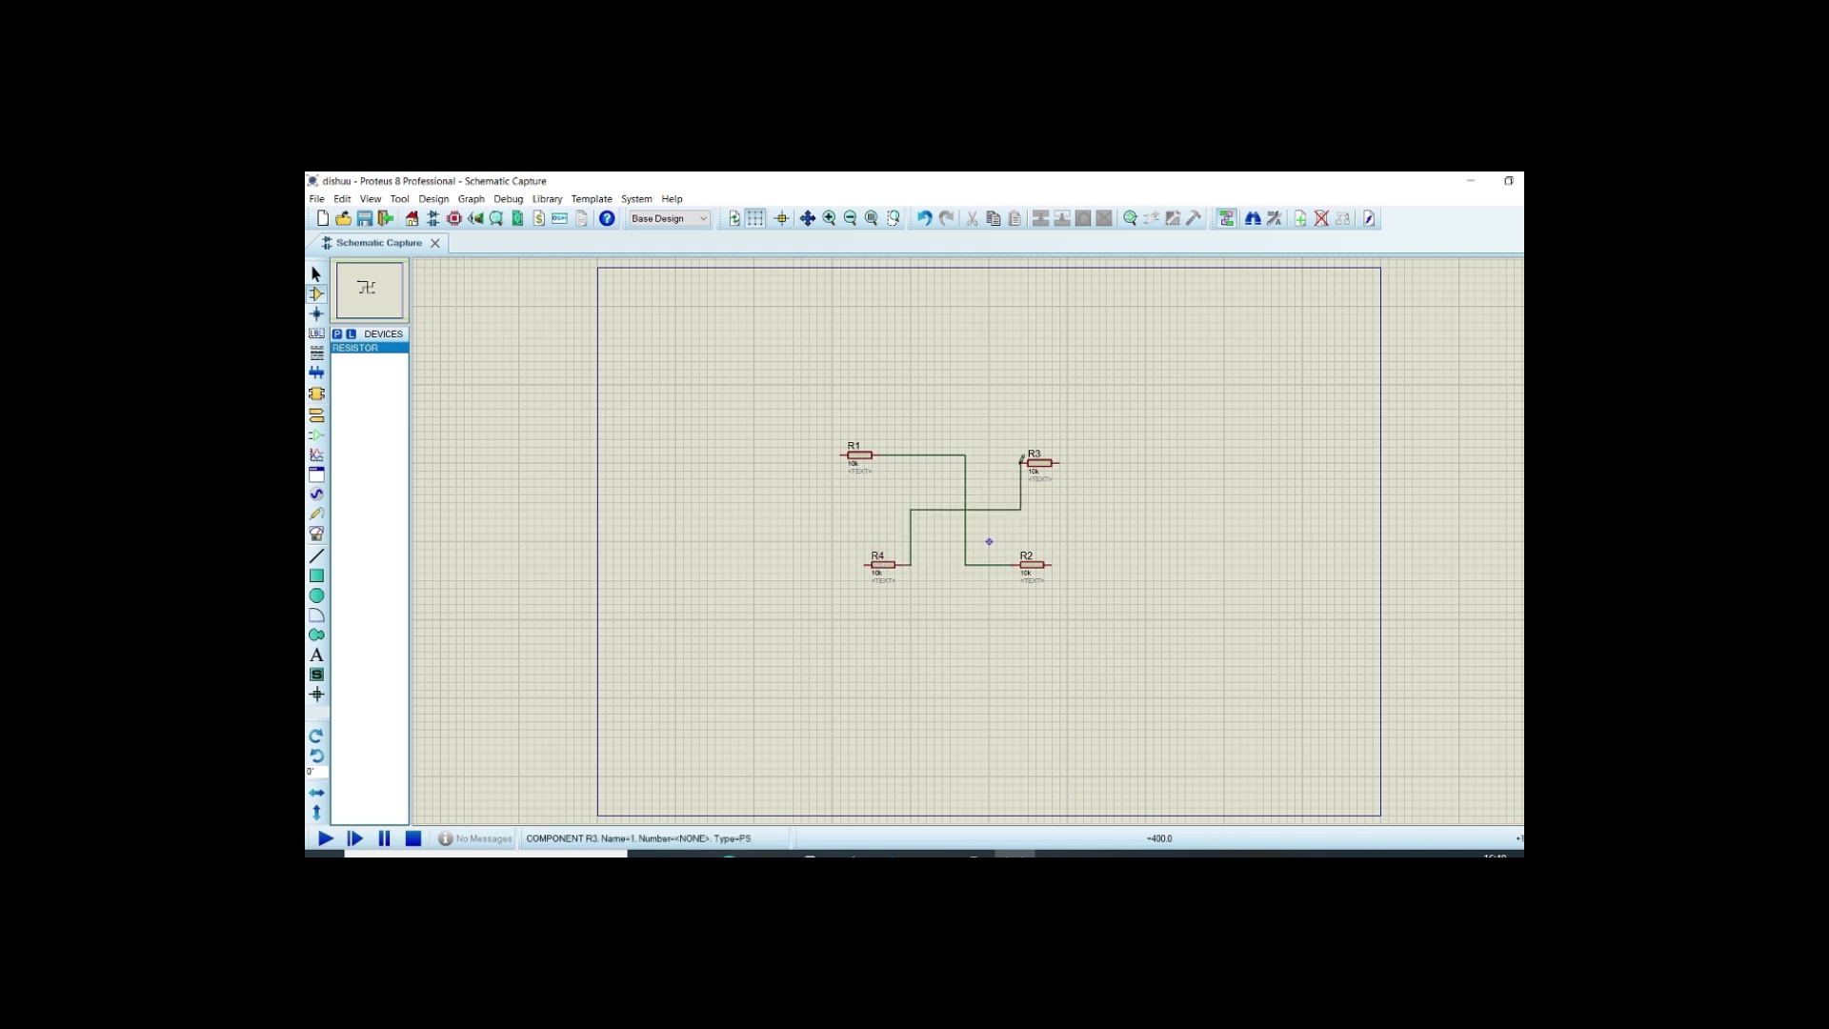
Place a junction dot where the R1–R2 wire crosses the R4–R3 wire.
{"action": "left_click", "coordinate": [830, 218]}
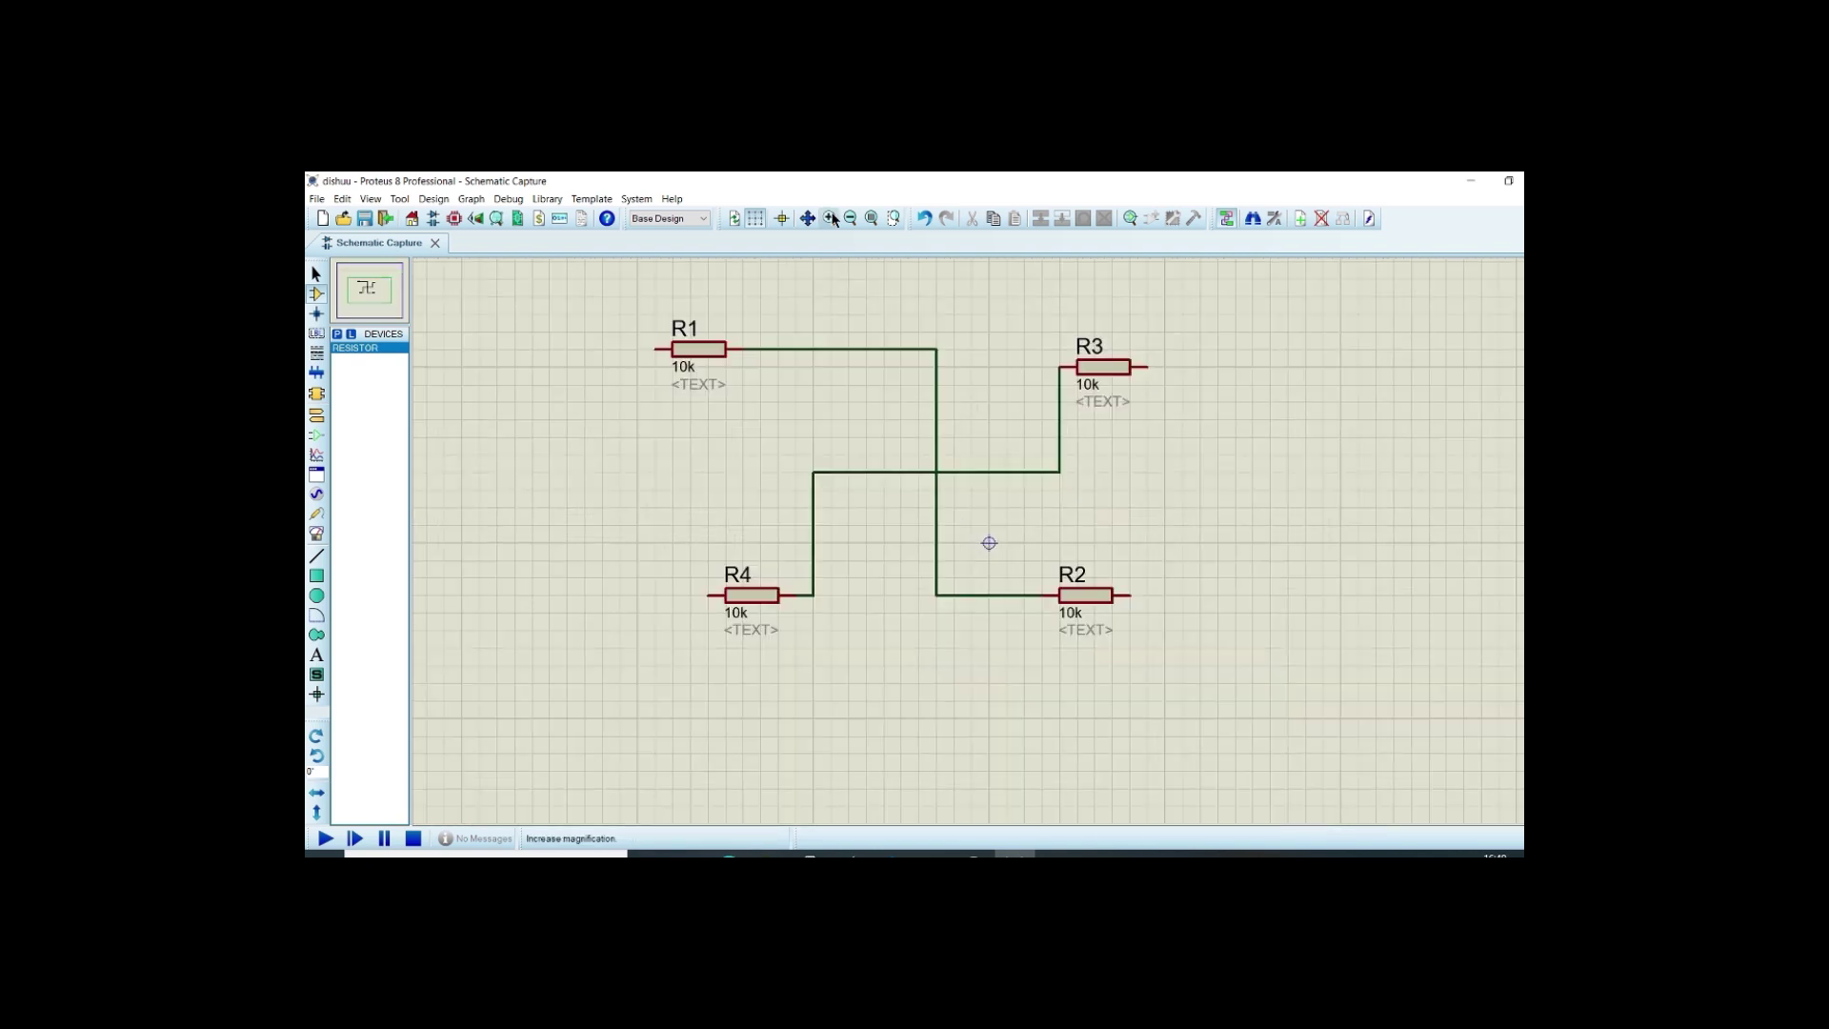
{"action": "left_click", "coordinate": [317, 314]}
{"action": "left_click", "coordinate": [937, 470]}
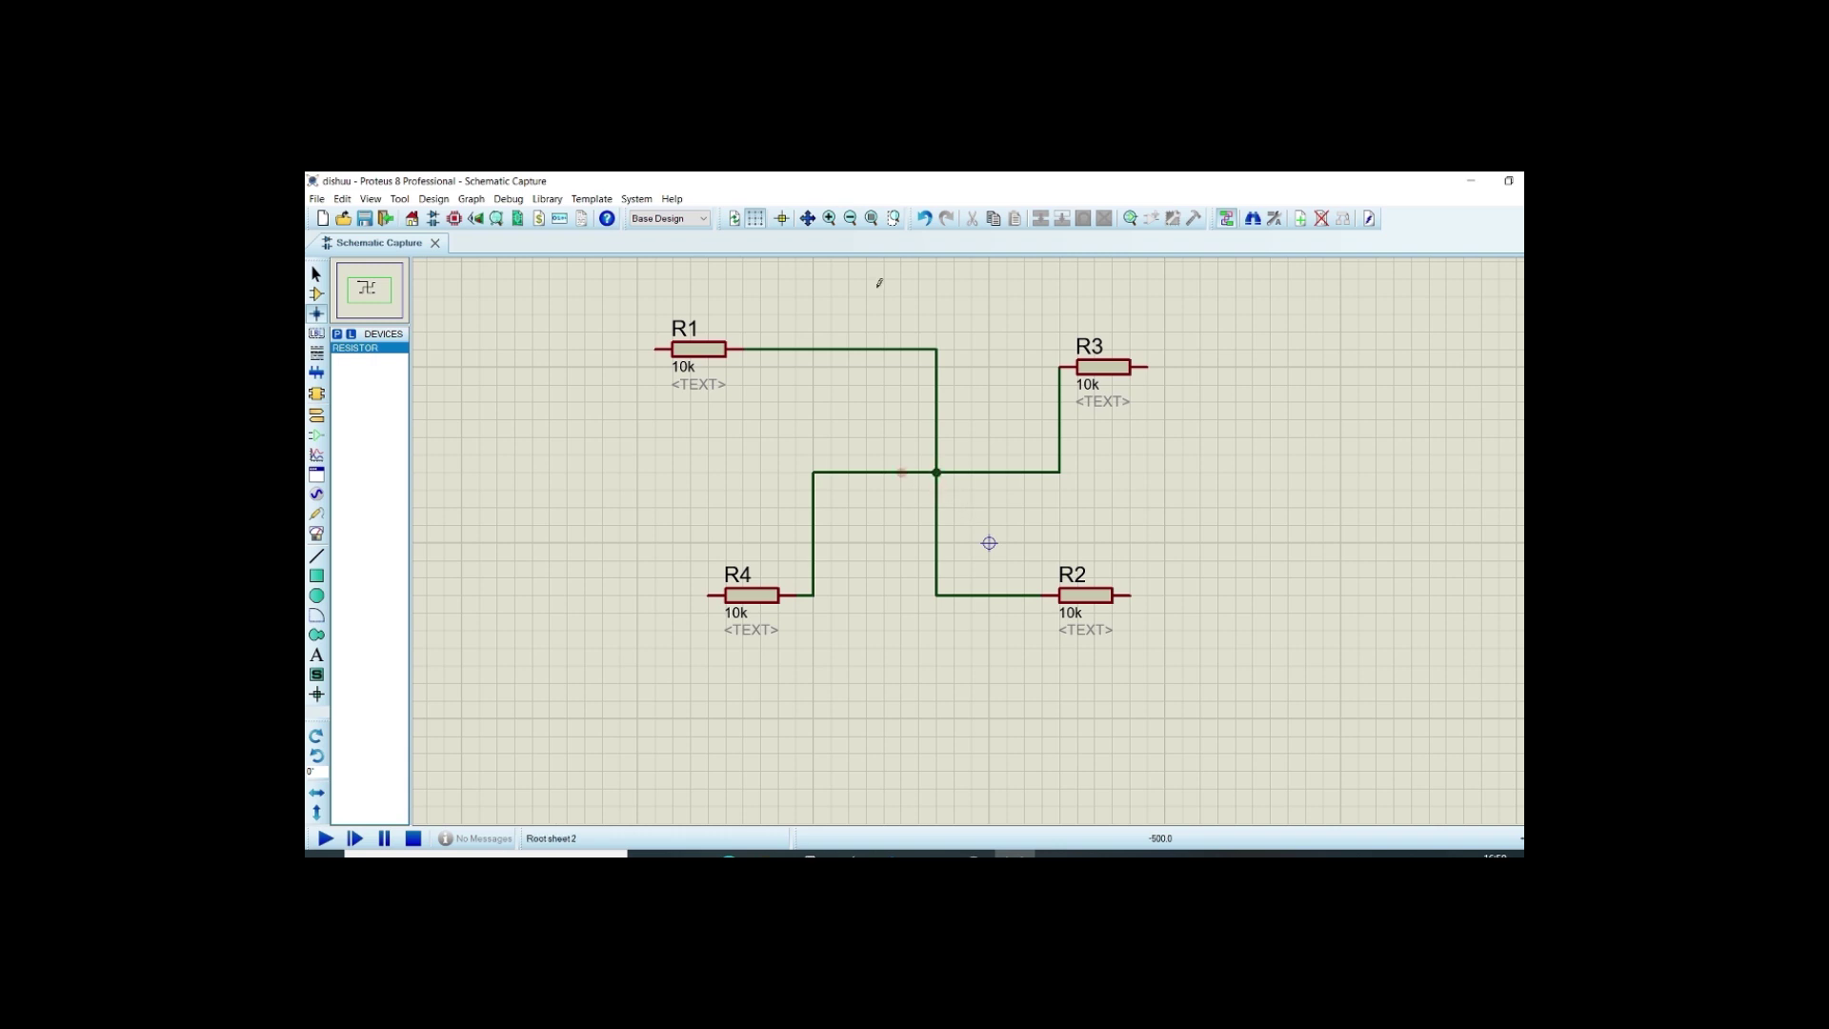
{"action": "left_click", "coordinate": [828, 219]}
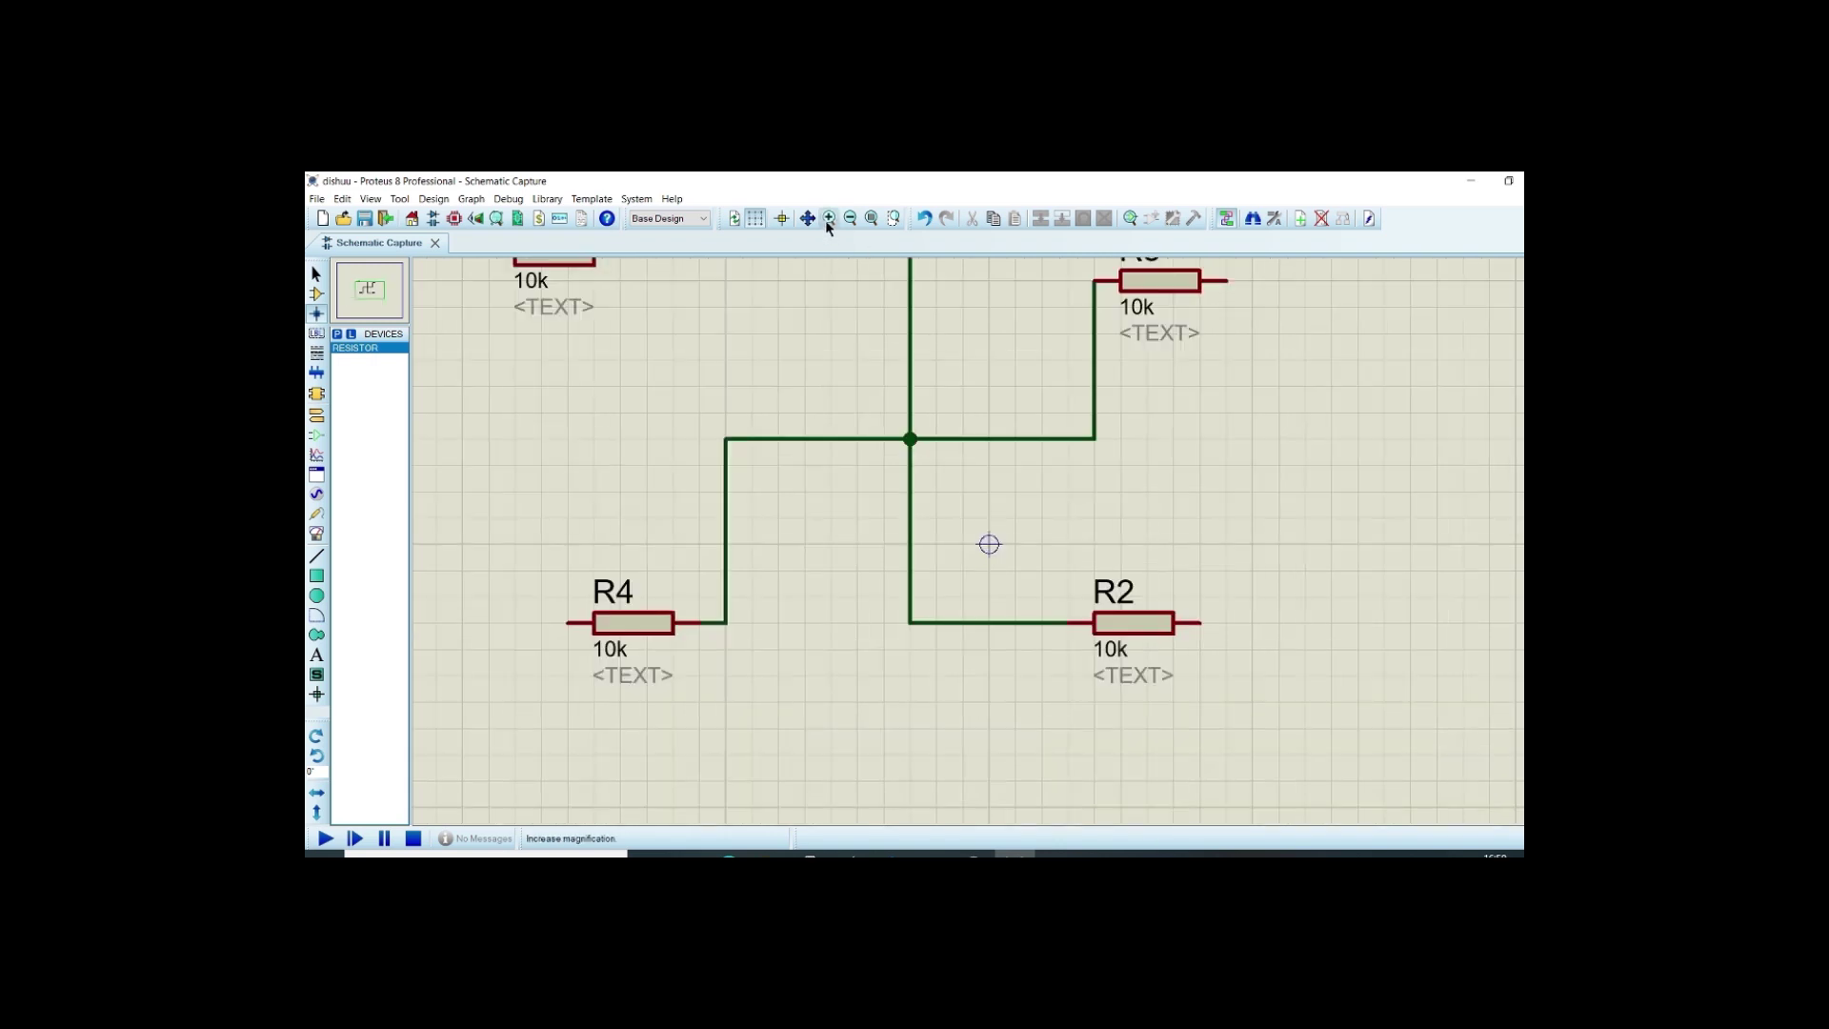
{"action": "key", "text": "F8"}
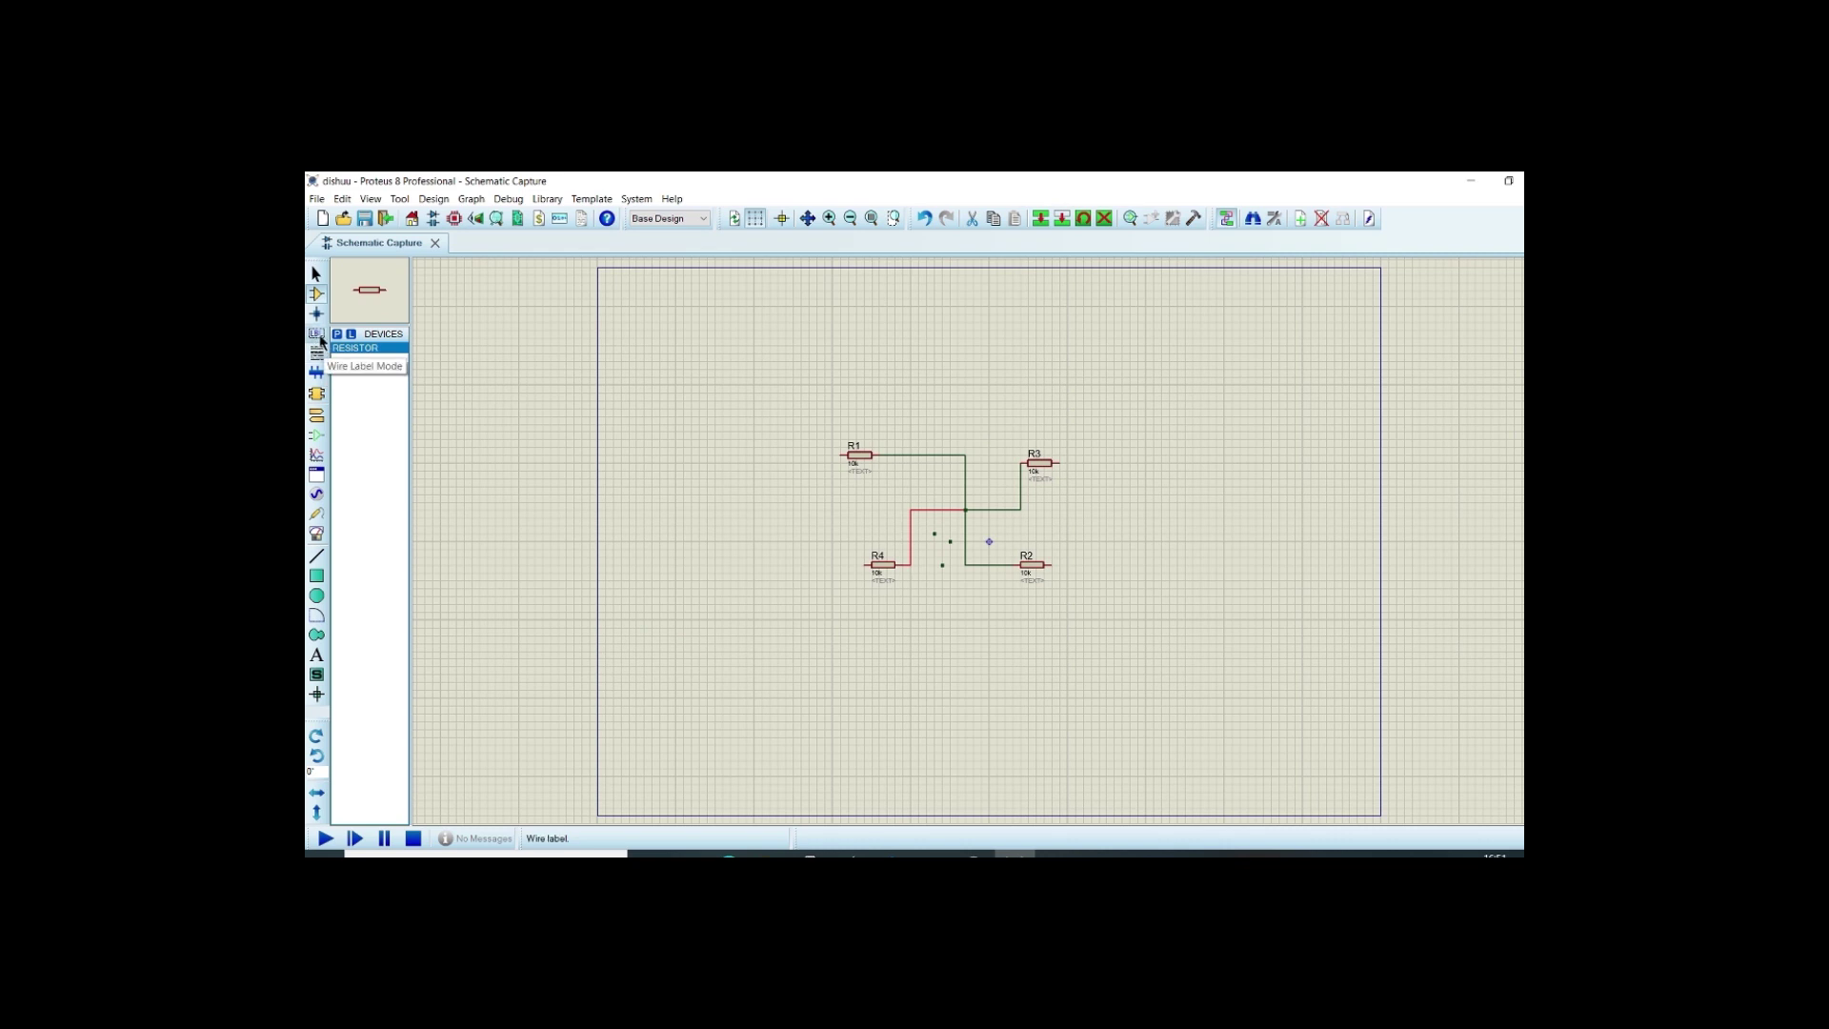
Add the wire label "wire" to the horizontal wire segment from R4, just left of the junction.
{"action": "left_click", "coordinate": [318, 336]}
{"action": "left_click", "coordinate": [943, 511]}
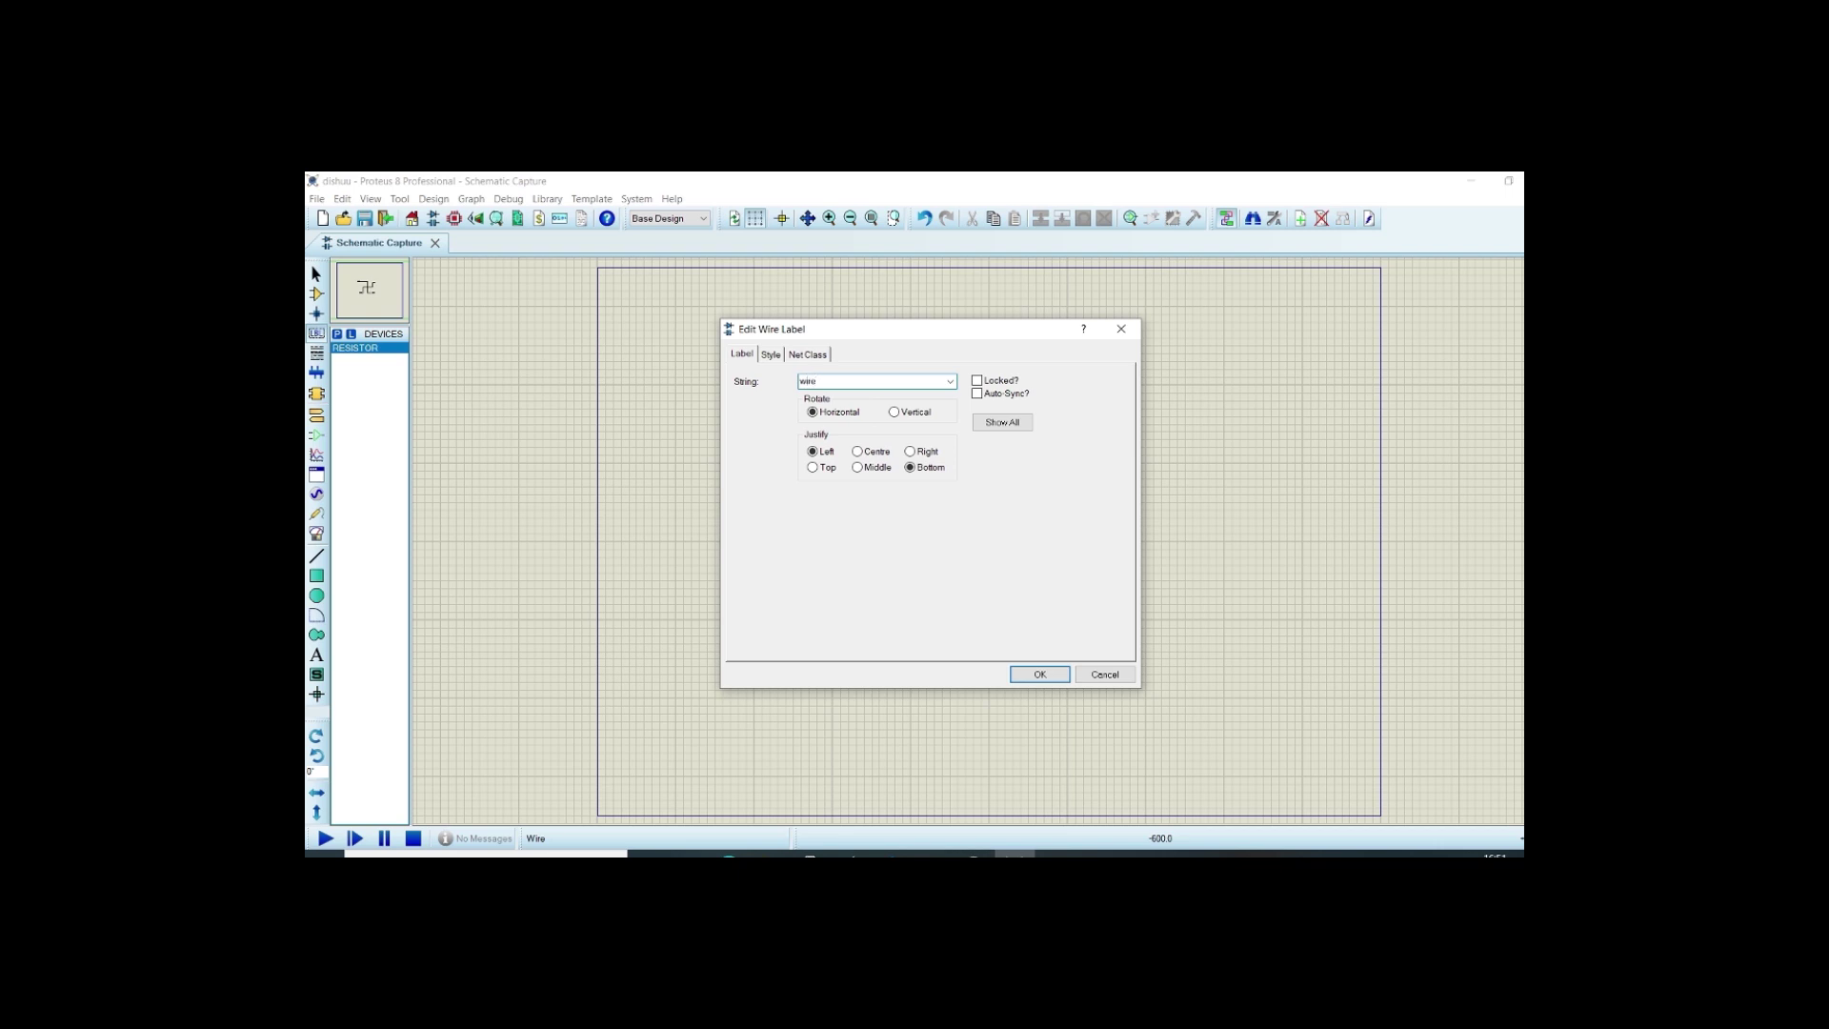
{"action": "key", "text": "Return"}
{"action": "scroll", "coordinate": [1007, 613], "scroll_direction": "up", "scroll_amount": 5}
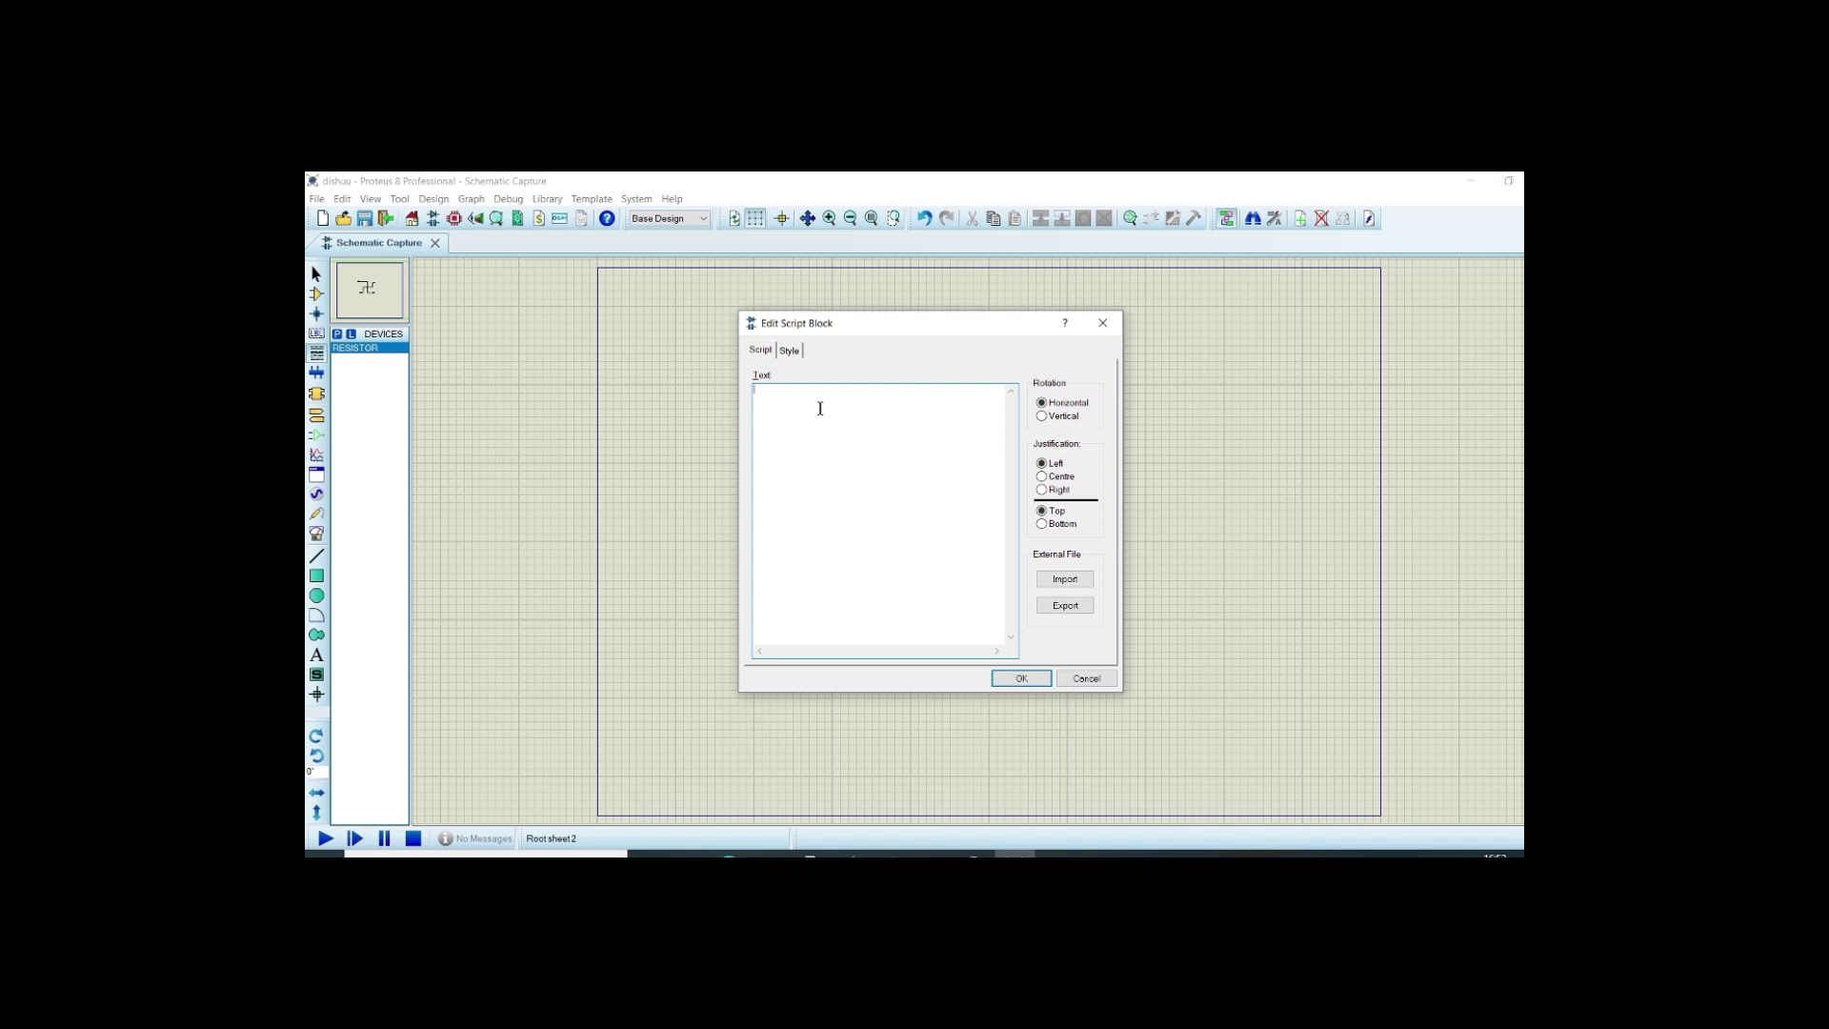
Add a top-justified script block with the text "hghgdjsdm" to the left of the resistor circuit.
{"action": "type", "text": "hghgdjsdm"}
{"action": "left_click", "coordinate": [1042, 511]}
{"action": "left_click", "coordinate": [1021, 677]}
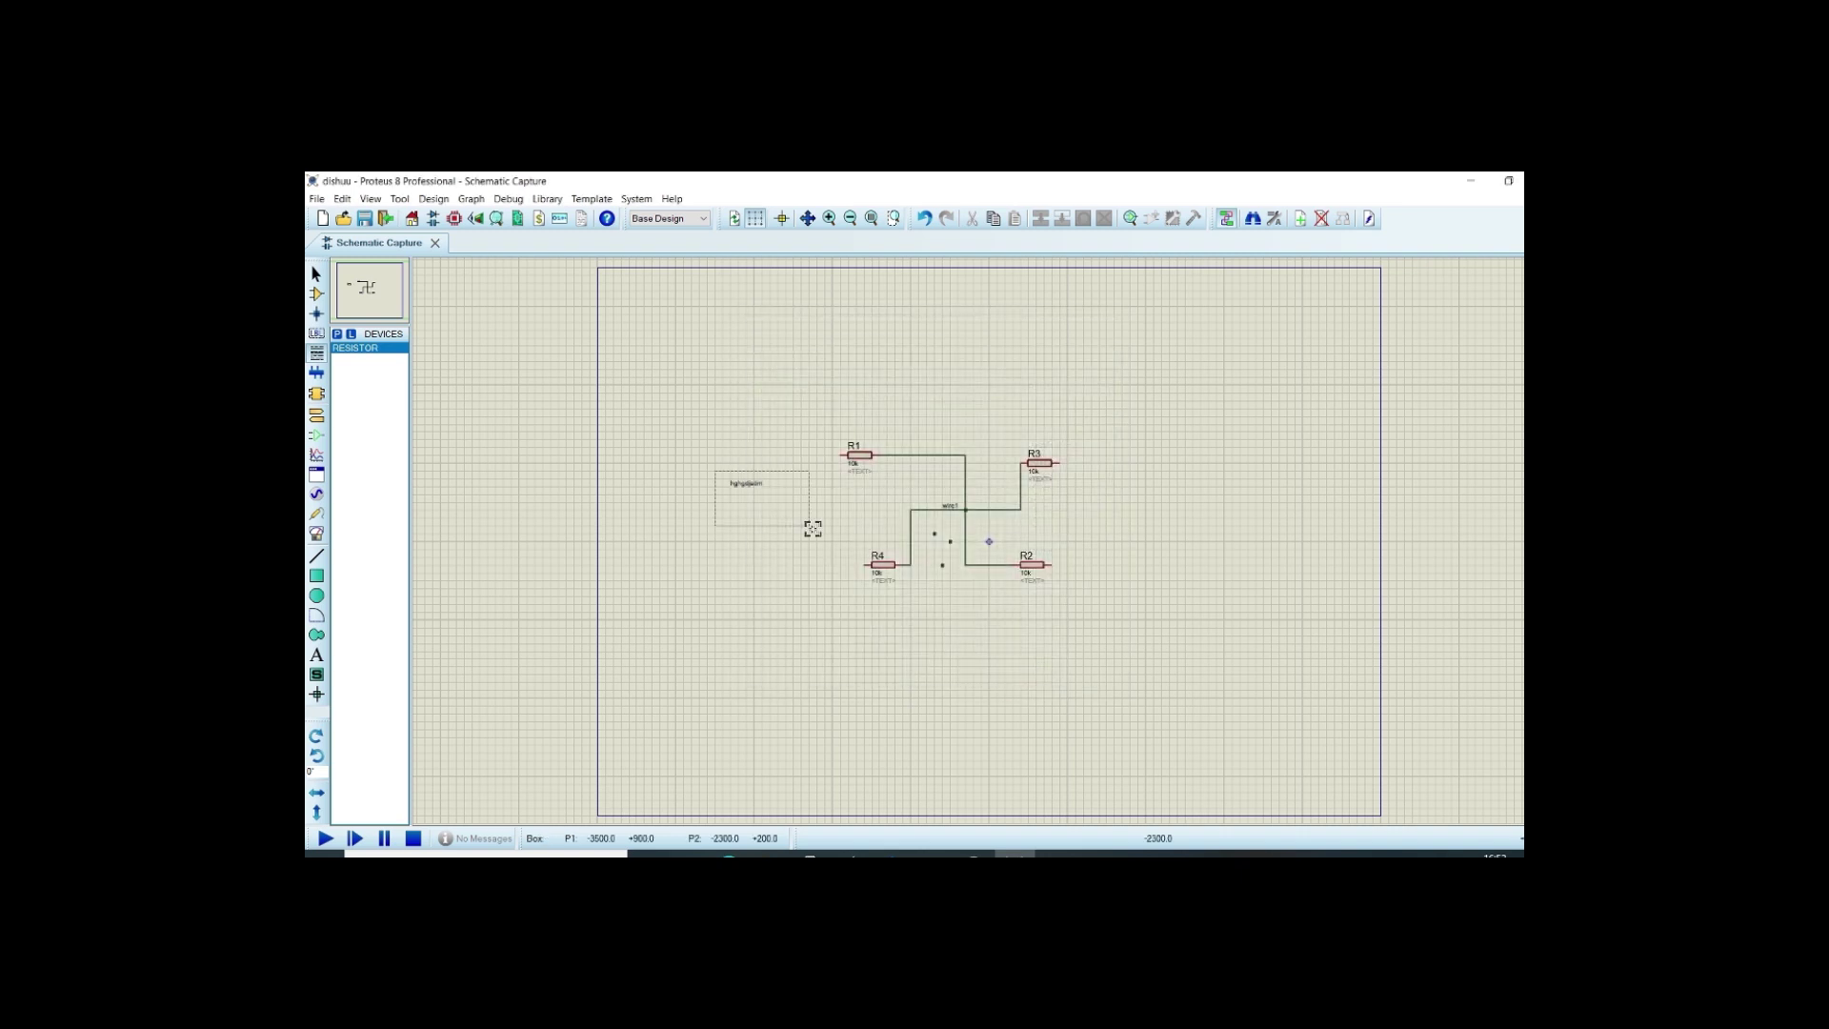
{"action": "scroll", "coordinate": [814, 524], "scroll_direction": "up", "scroll_amount": 5}
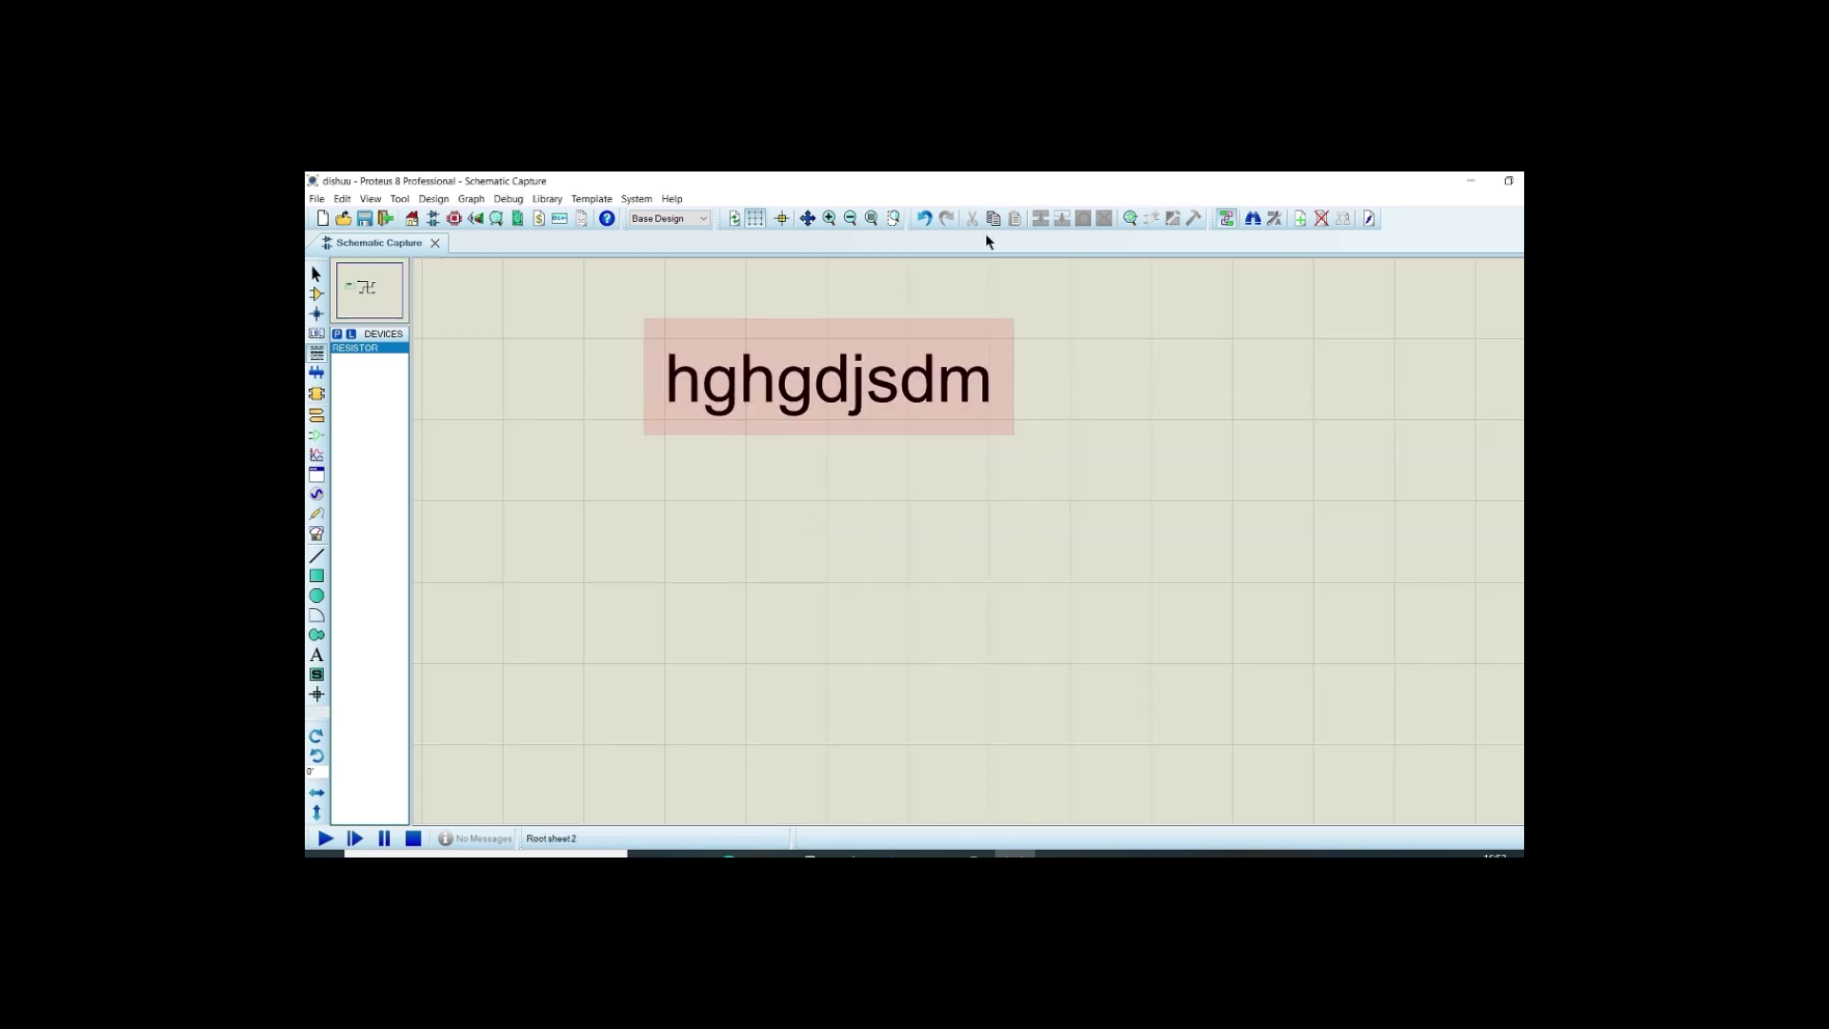
Delete the whole resistor circuit together with the script text, leaving the sheet empty.
{"action": "scroll", "coordinate": [672, 435], "scroll_direction": "down", "scroll_amount": 5}
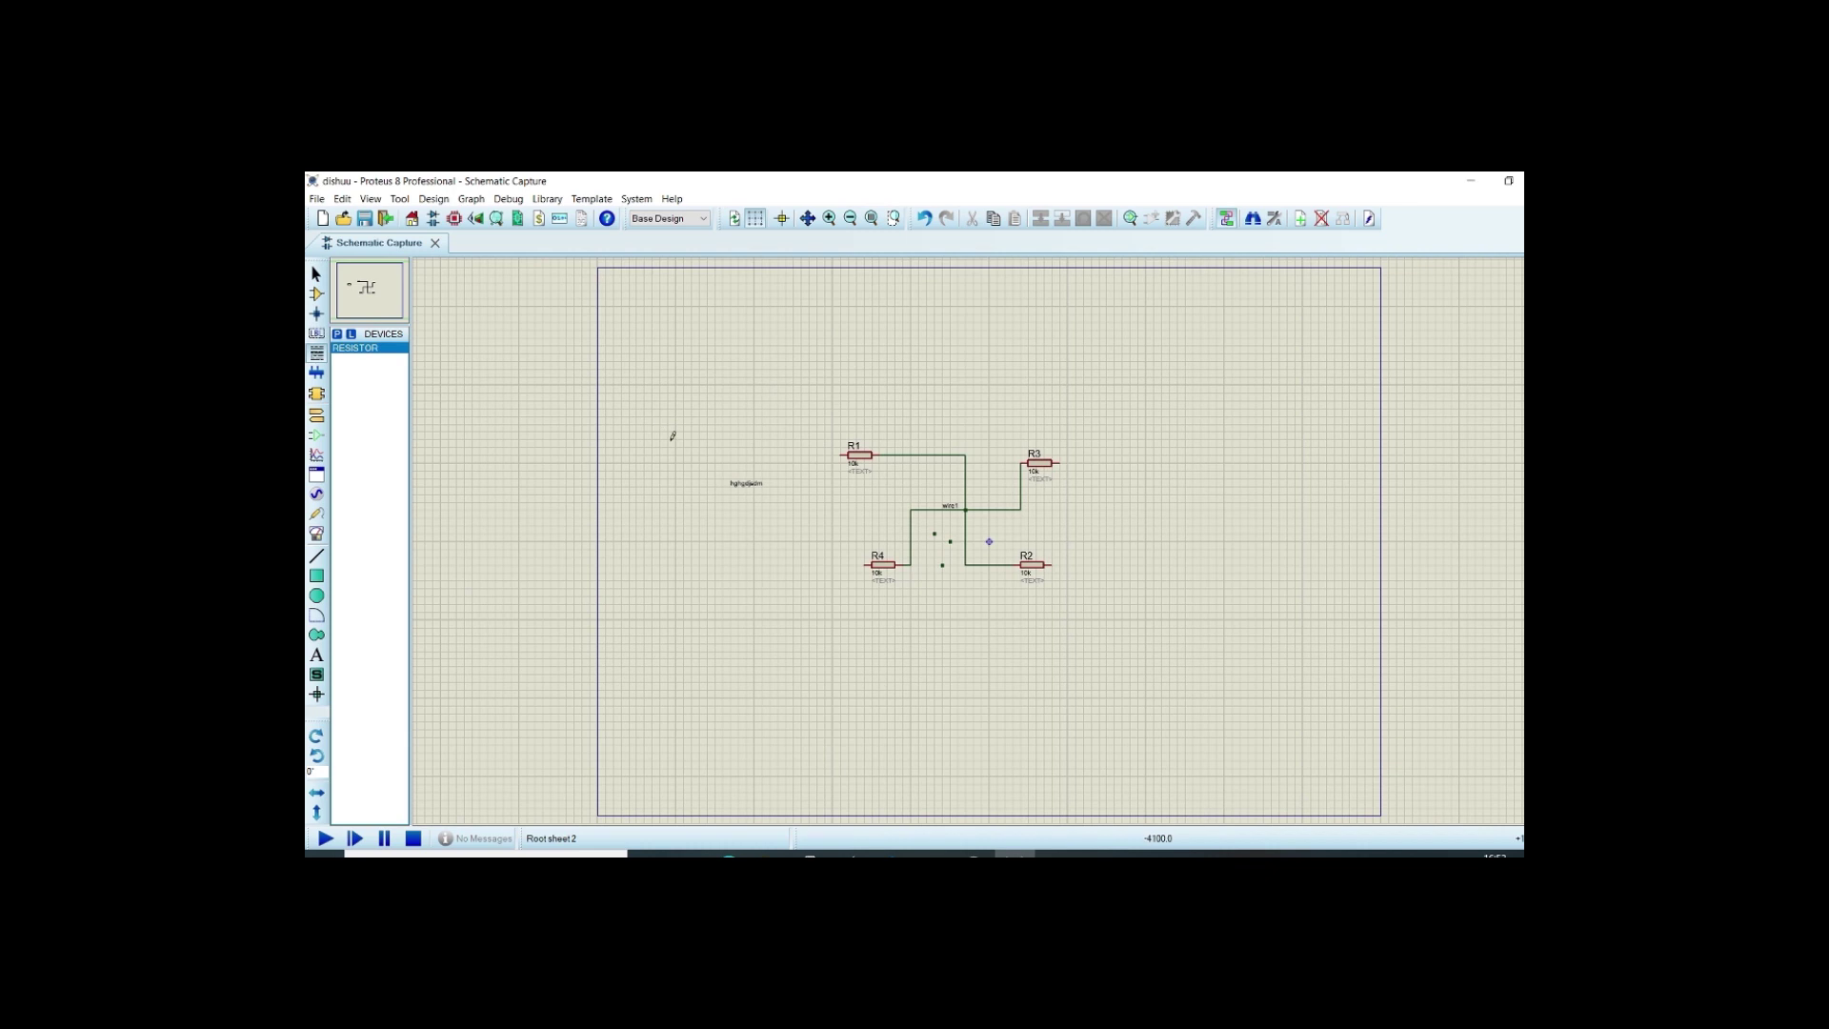
{"action": "left_click", "coordinate": [316, 275]}
{"action": "left_click_drag", "start_coordinate": [700, 385], "coordinate": [1200, 712]}
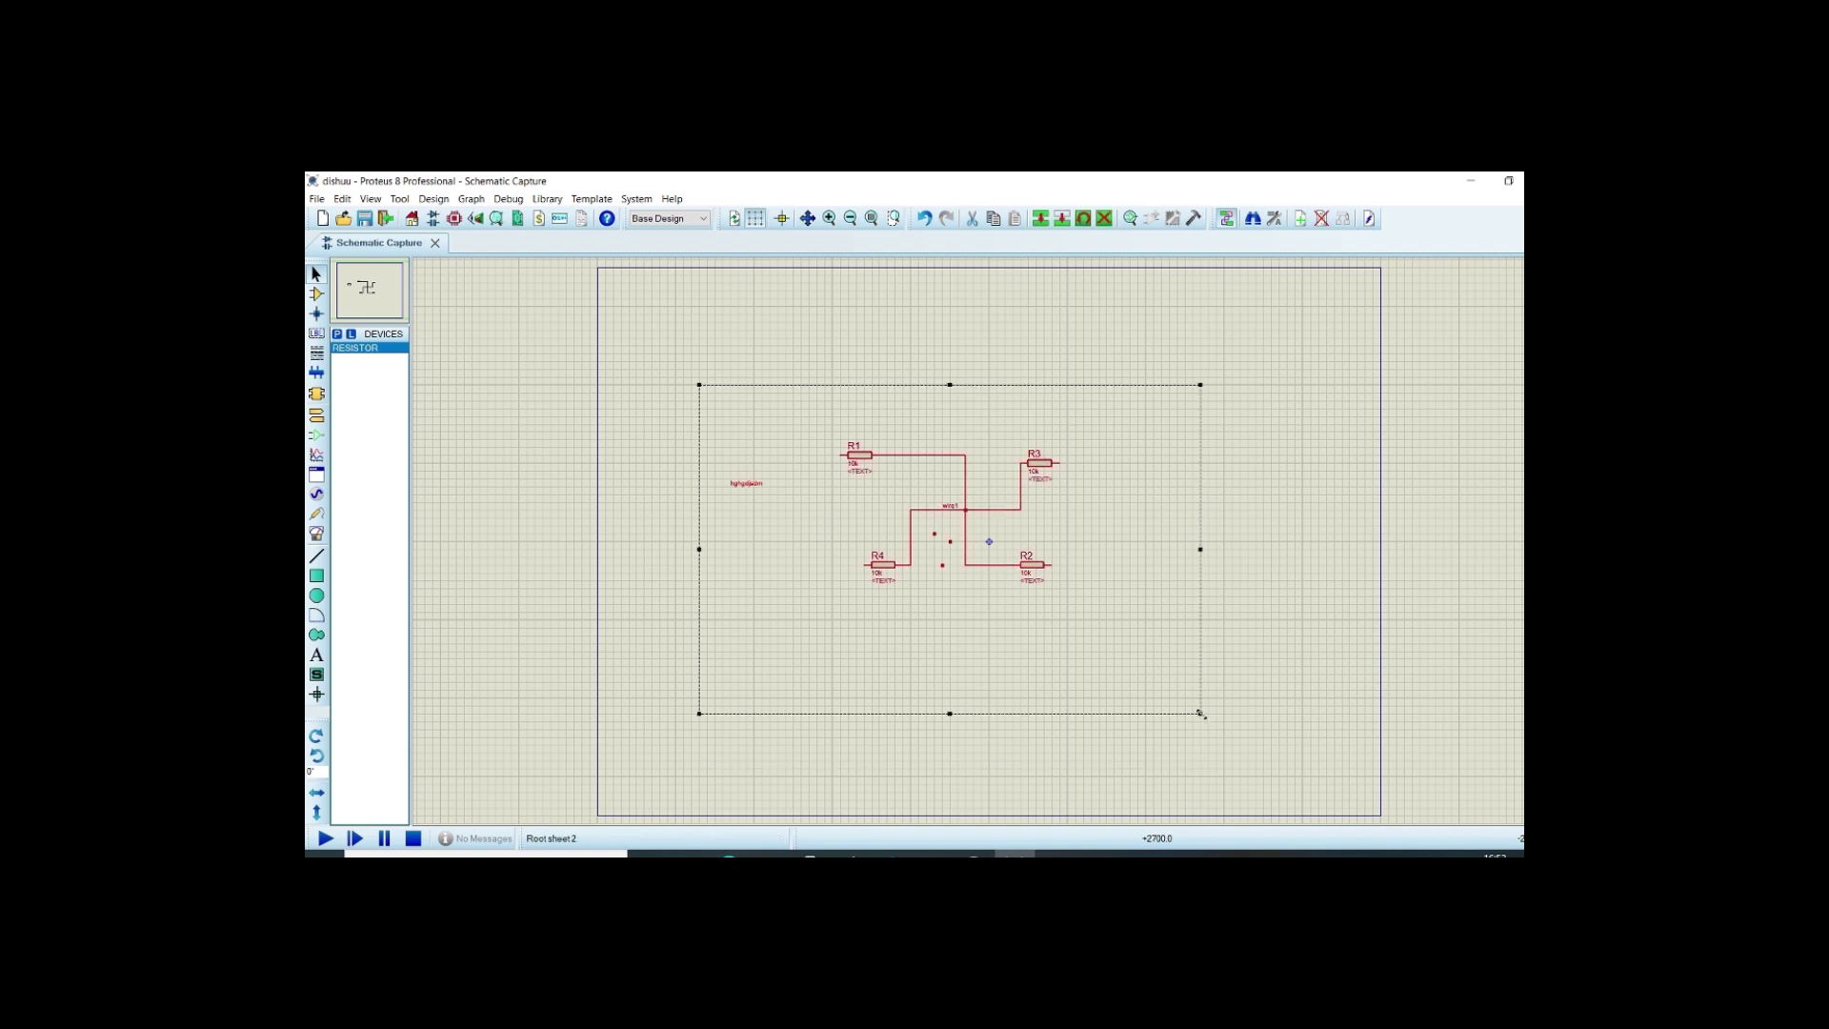
{"action": "key", "text": "Delete"}
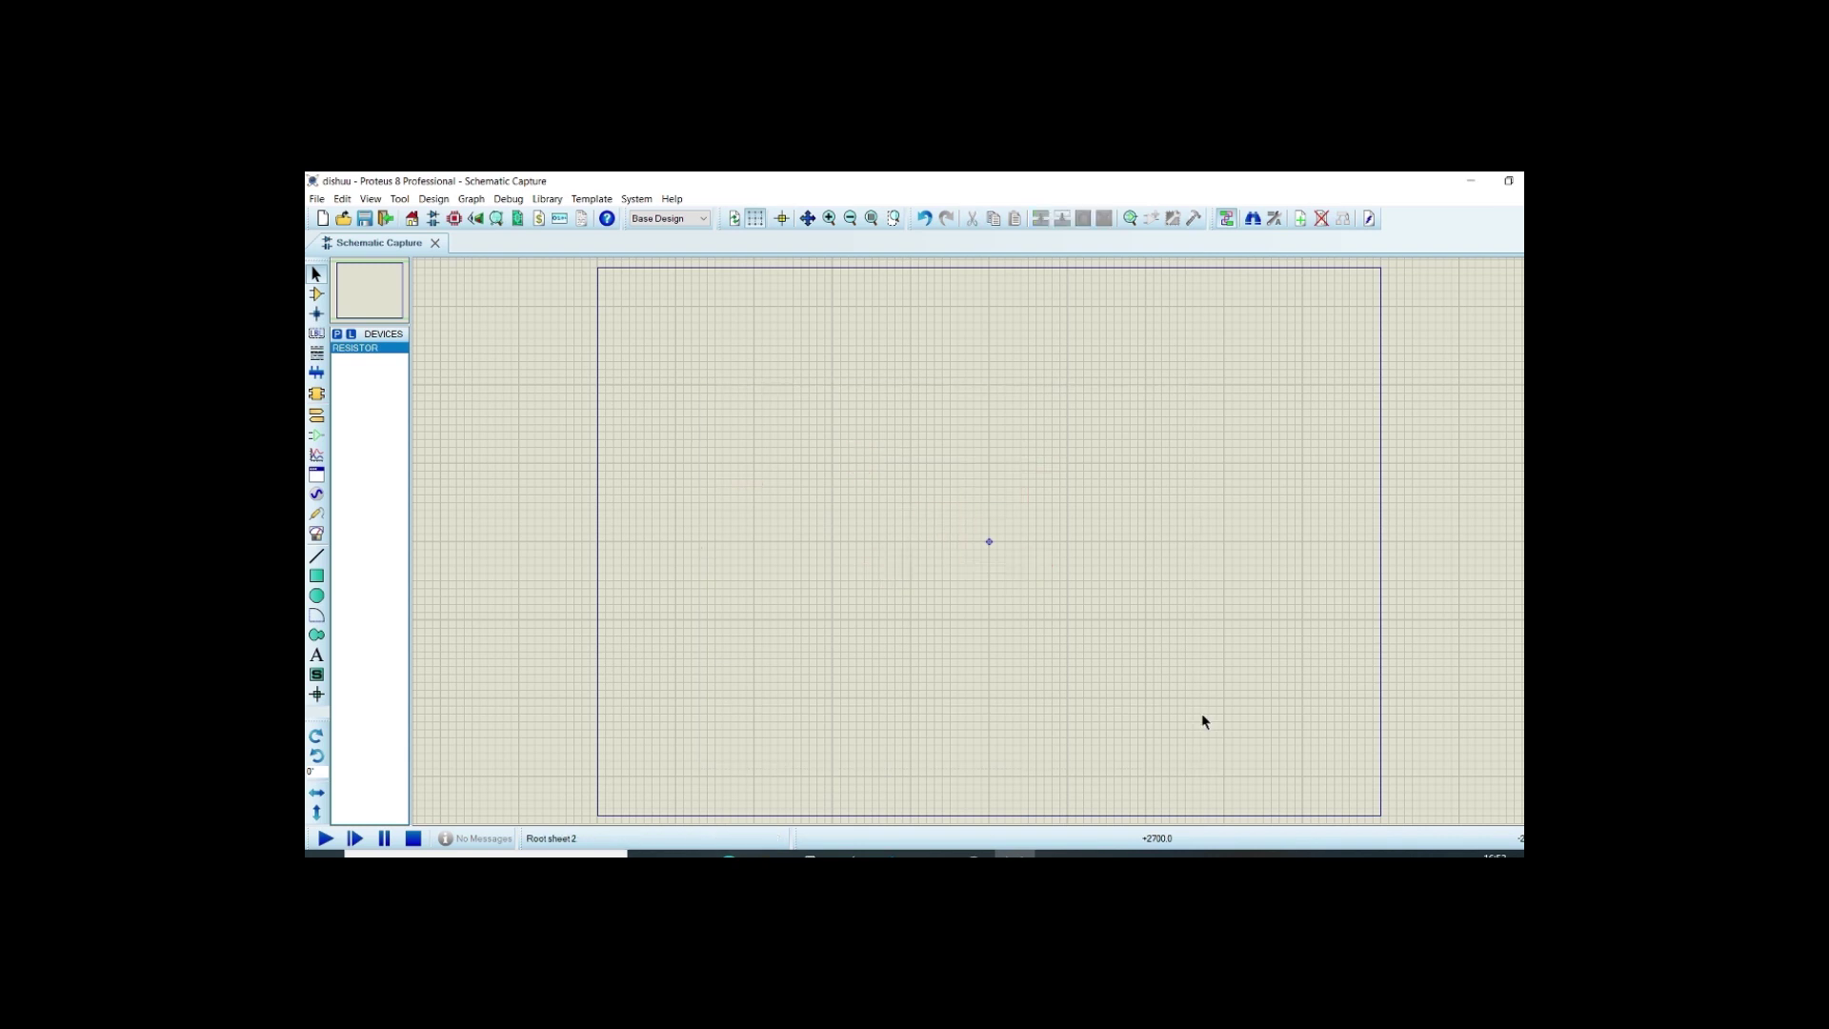
Draw a straight vertical bus left of the sheet's centre, running from the upper to the lower part.
{"action": "left_click", "coordinate": [317, 373]}
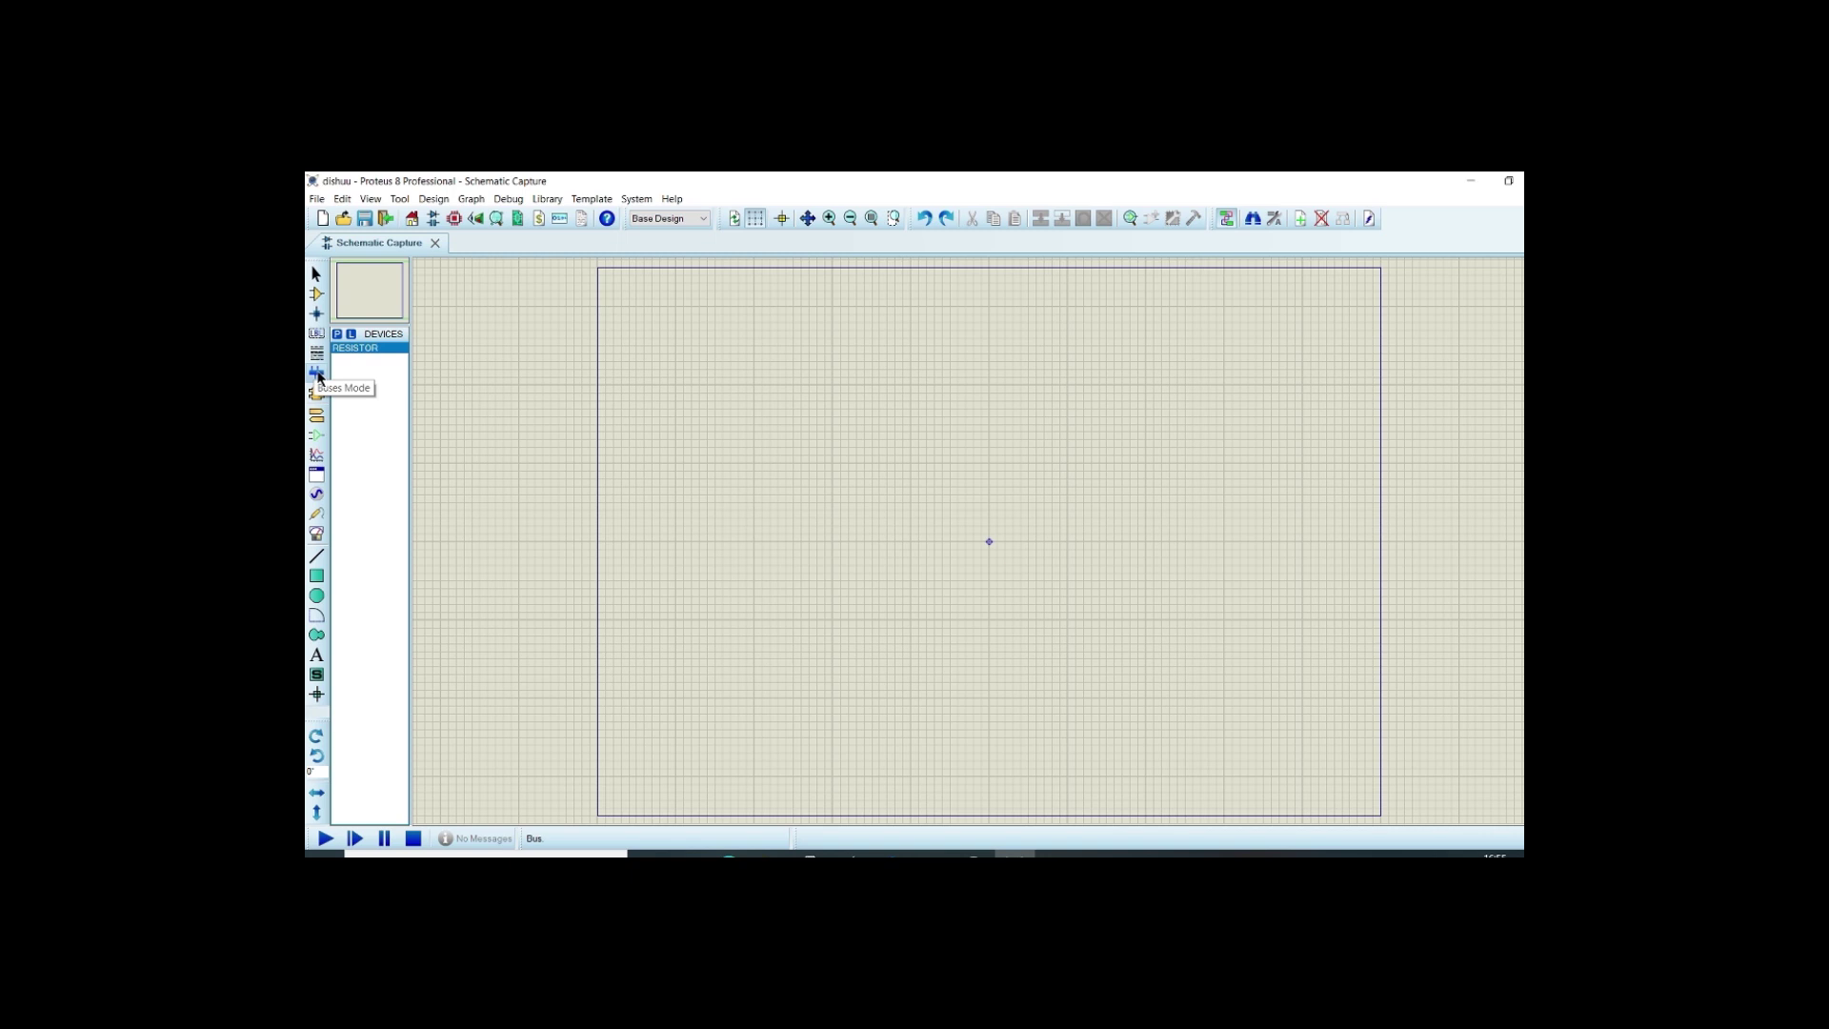
{"action": "left_click", "coordinate": [317, 374]}
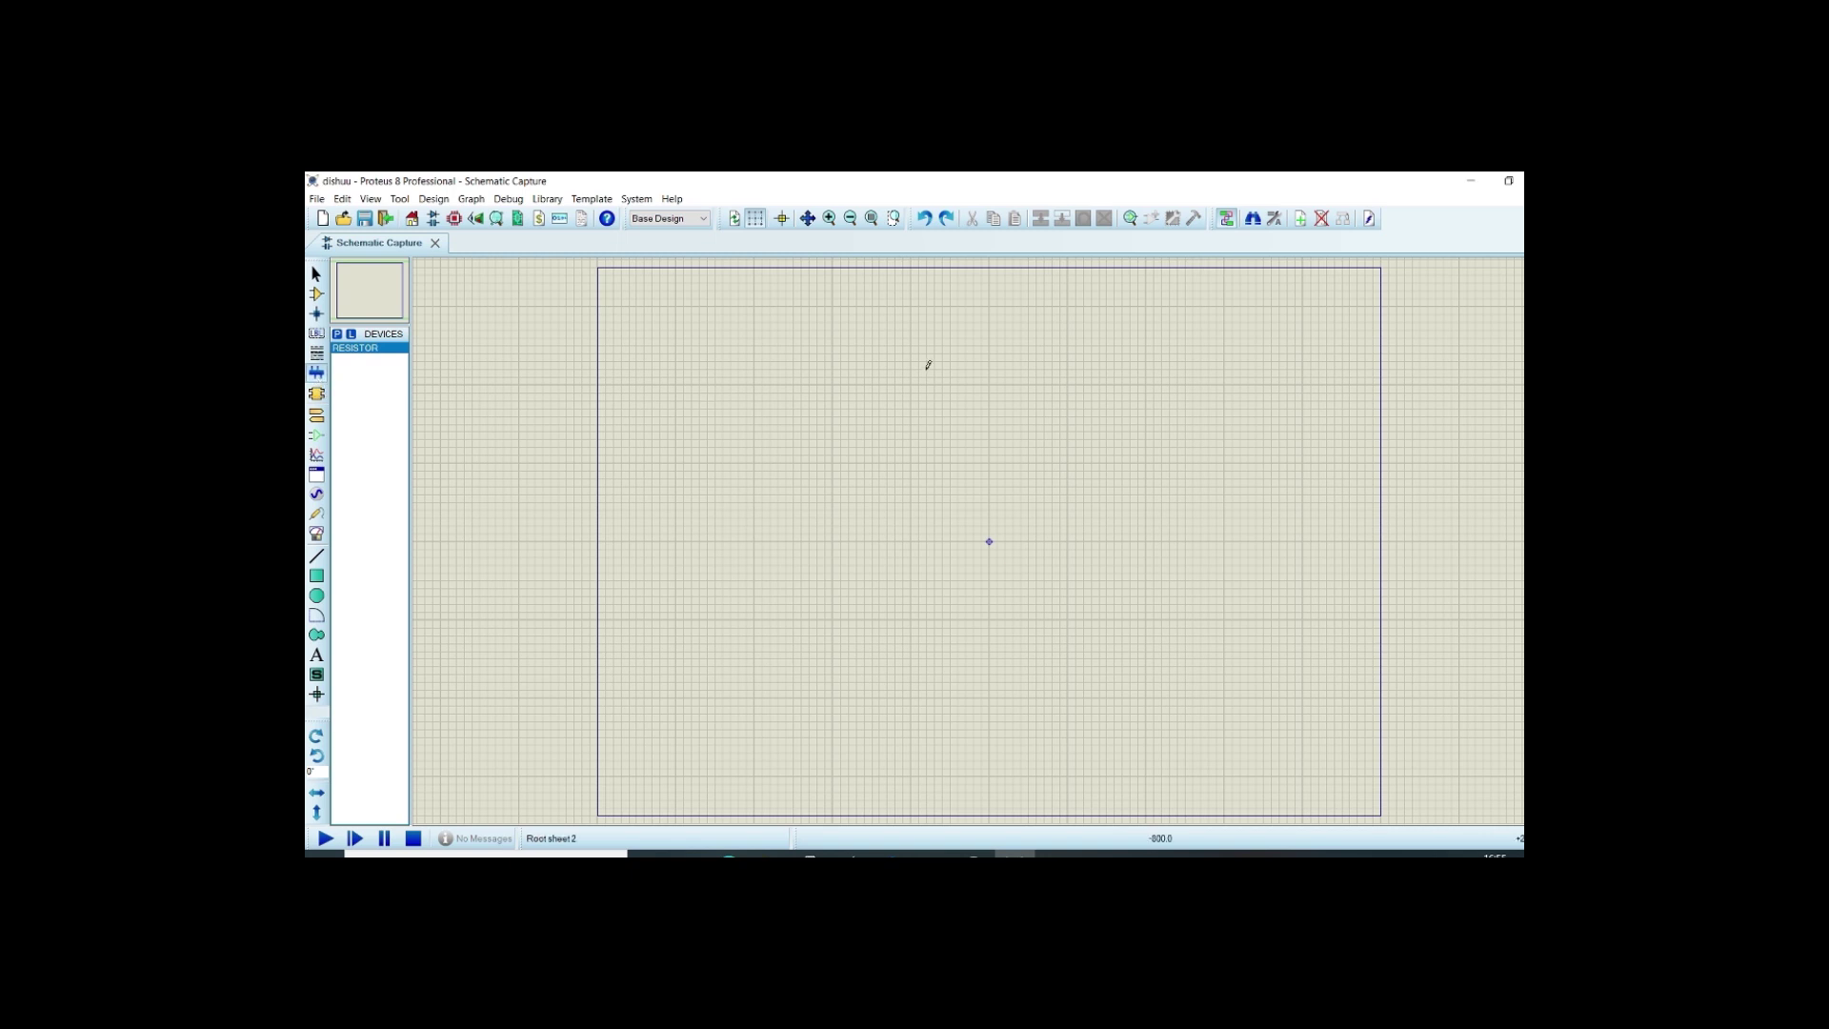
{"action": "left_click", "coordinate": [871, 353]}
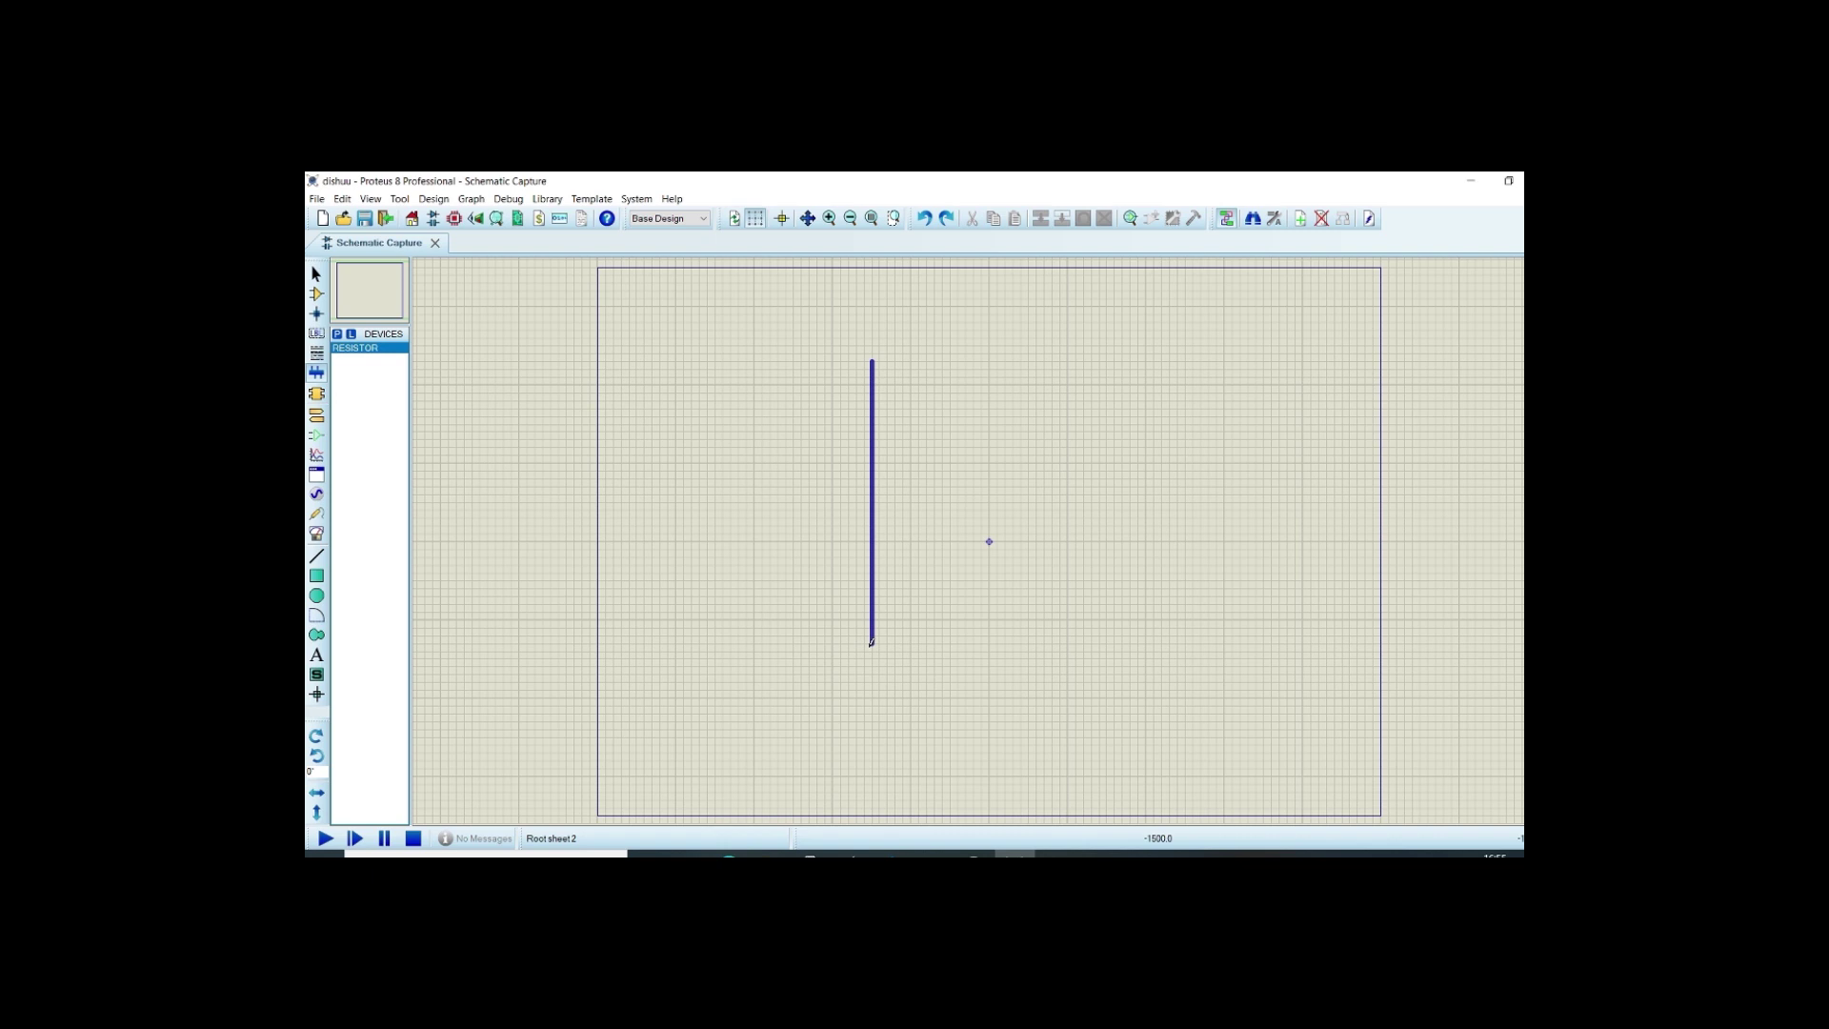
{"action": "double_click", "coordinate": [870, 643]}
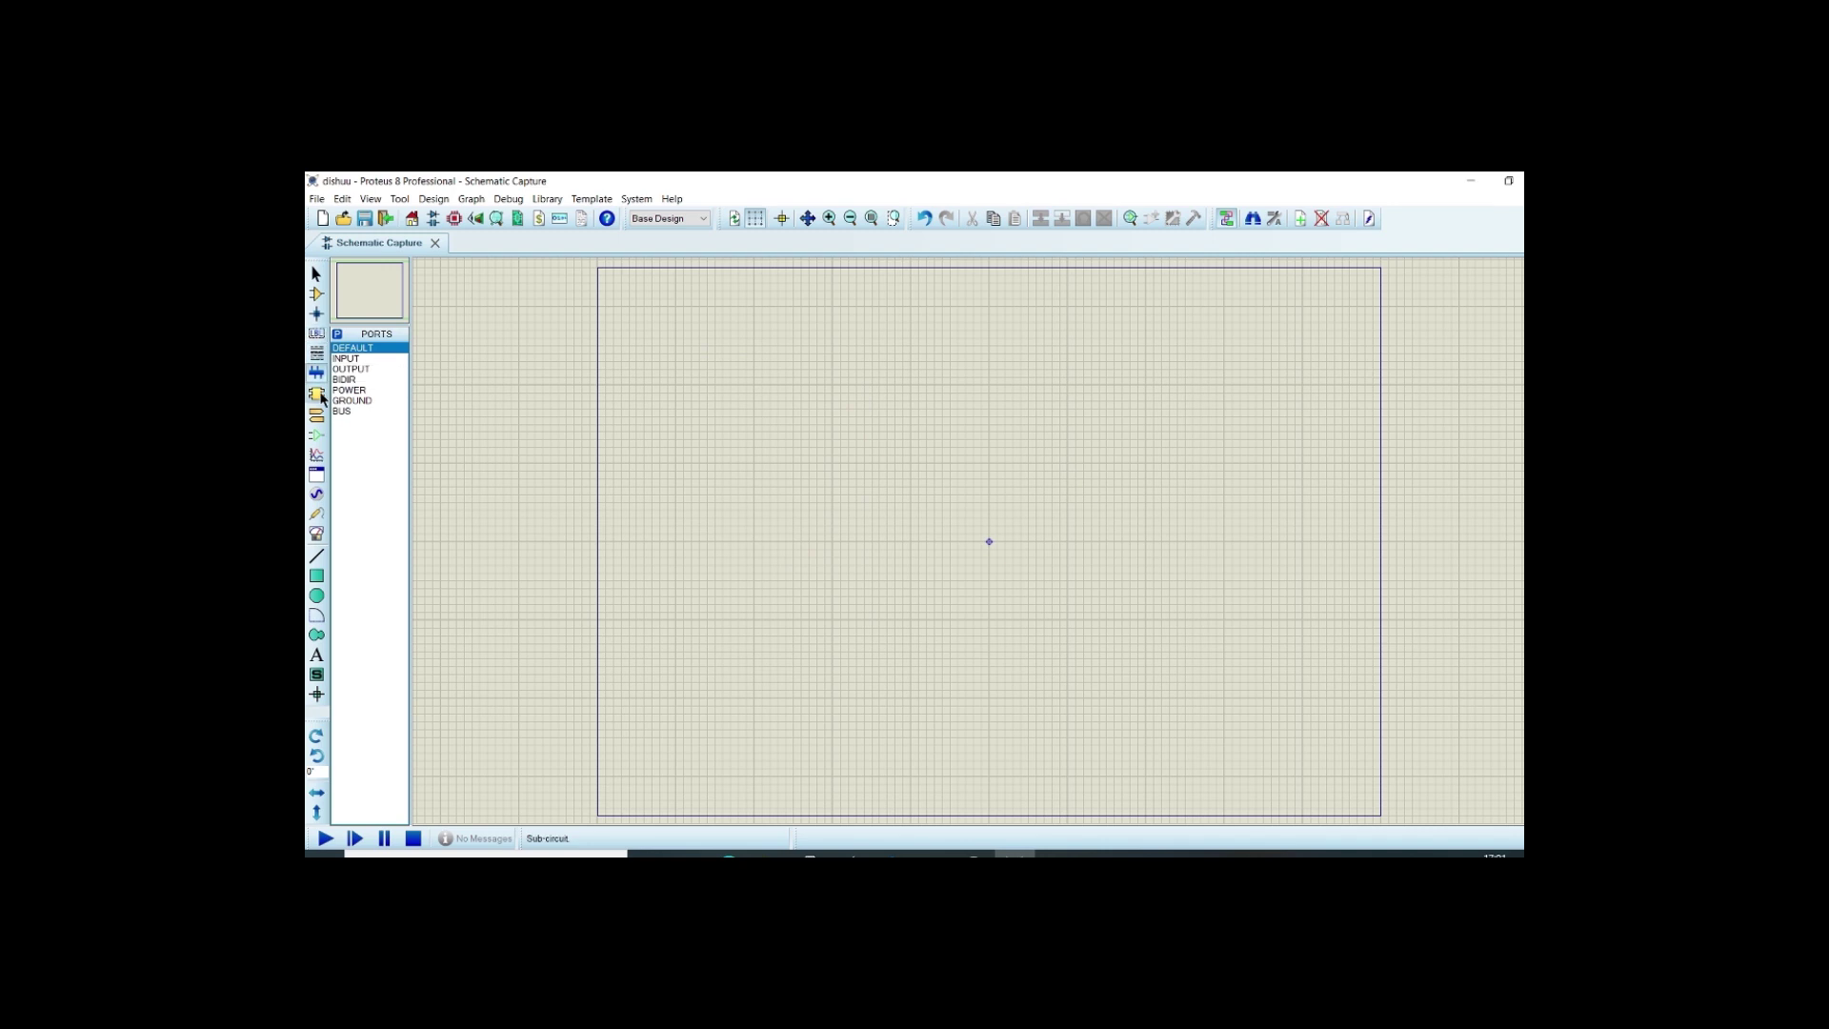
Draw a rectangular subcircuit block slightly left of and above the sheet's centre and name it "AND".
{"action": "left_click", "coordinate": [320, 397]}
{"action": "left_click", "coordinate": [319, 418]}
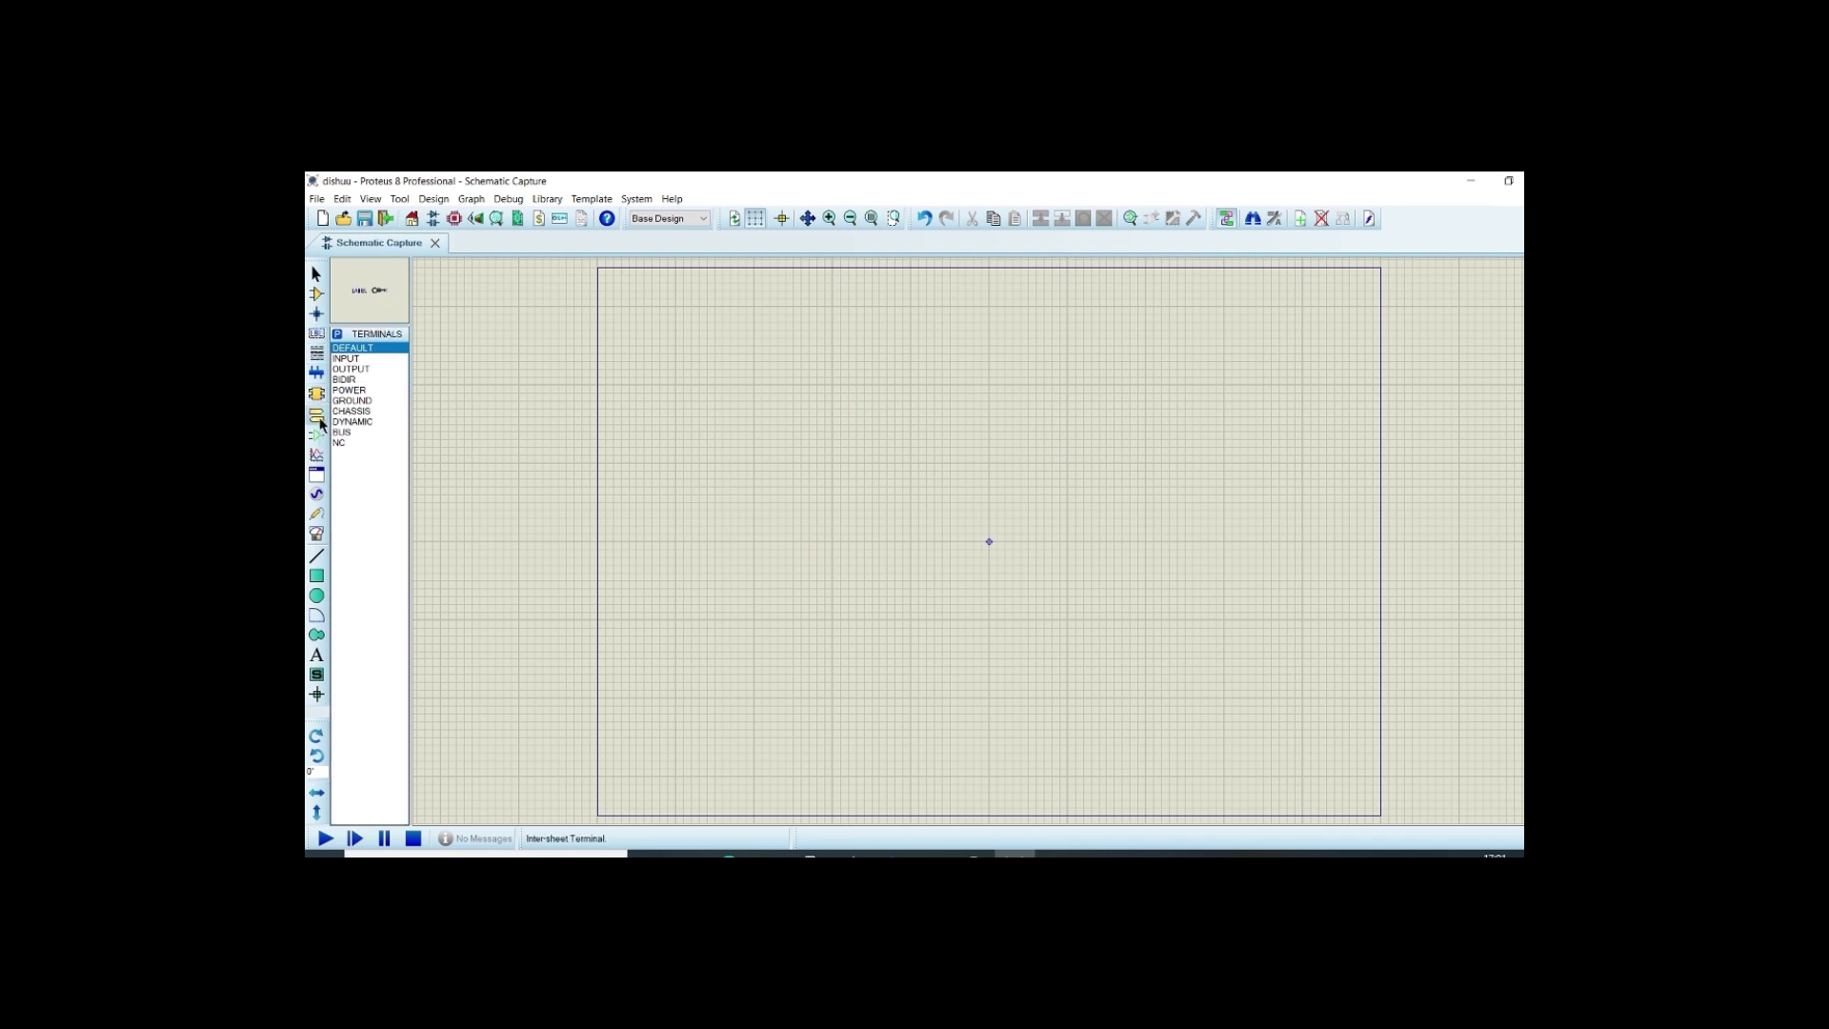
{"action": "left_click", "coordinate": [319, 393]}
{"action": "left_click_drag", "start_coordinate": [817, 361], "coordinate": [997, 571]}
{"action": "left_click", "coordinate": [910, 434]}
{"action": "left_click", "coordinate": [910, 434]}
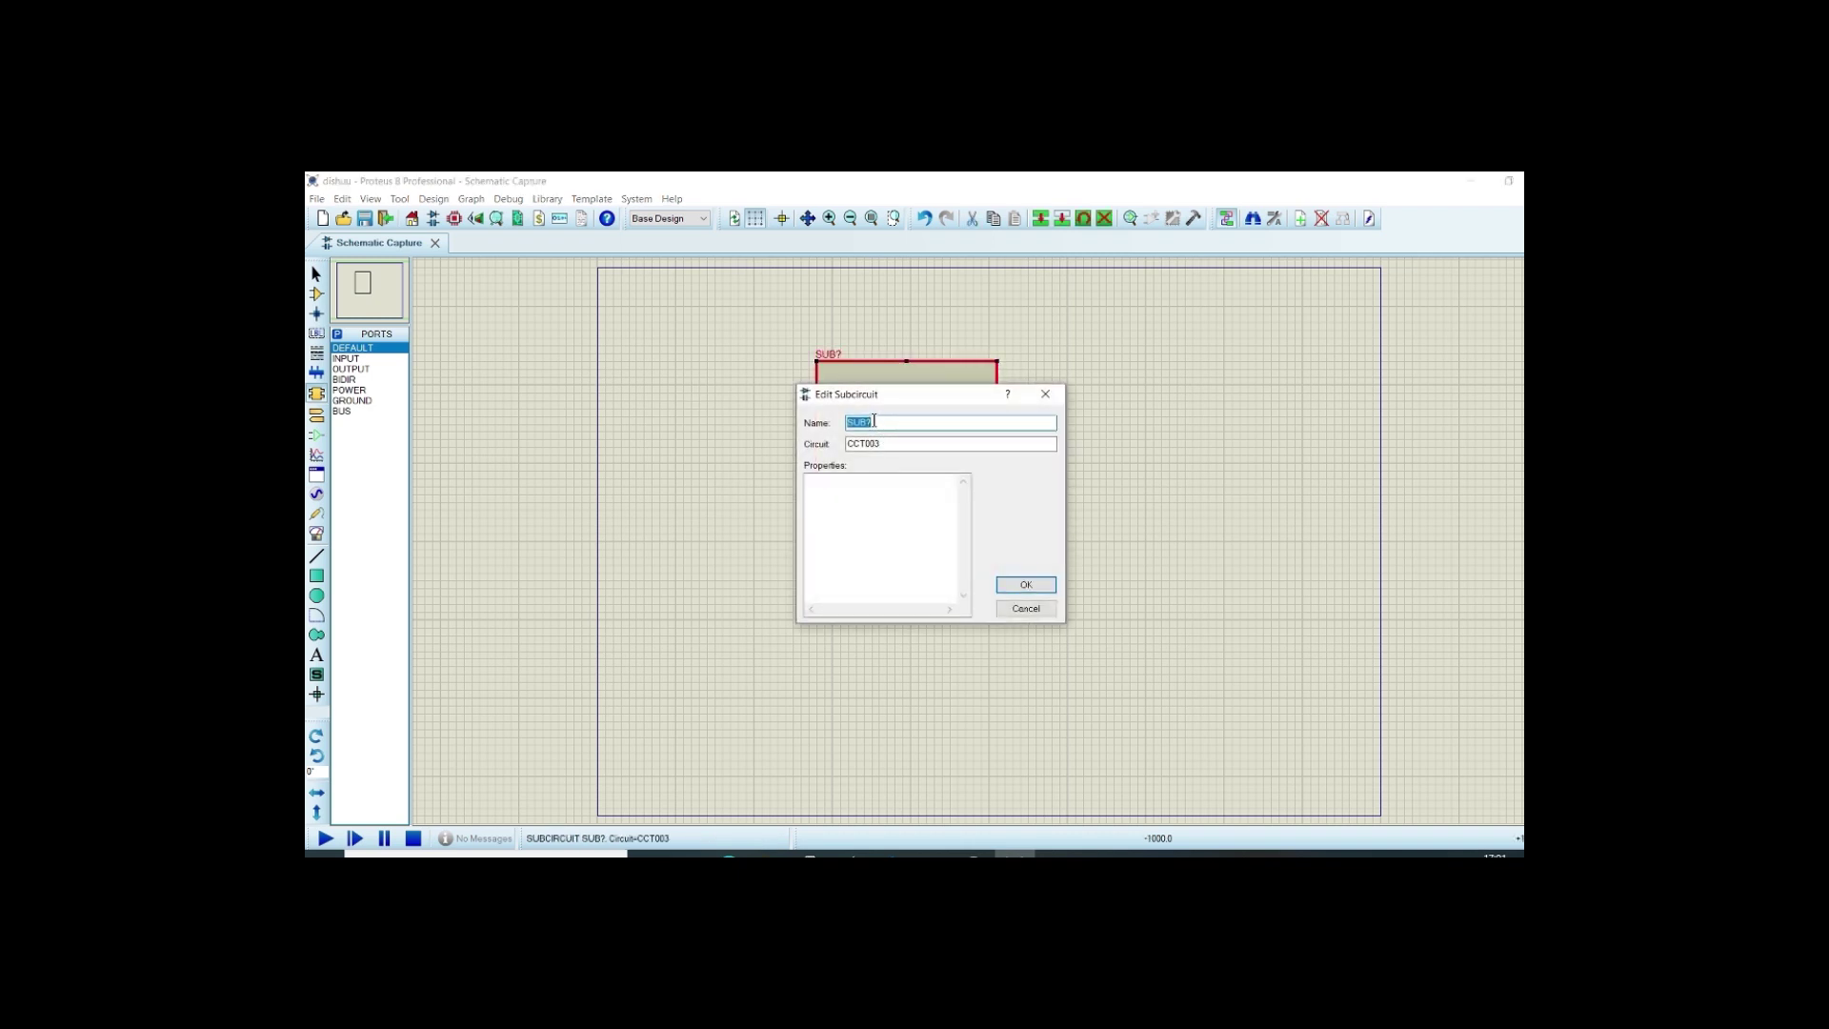
{"action": "type", "text": "AND"}
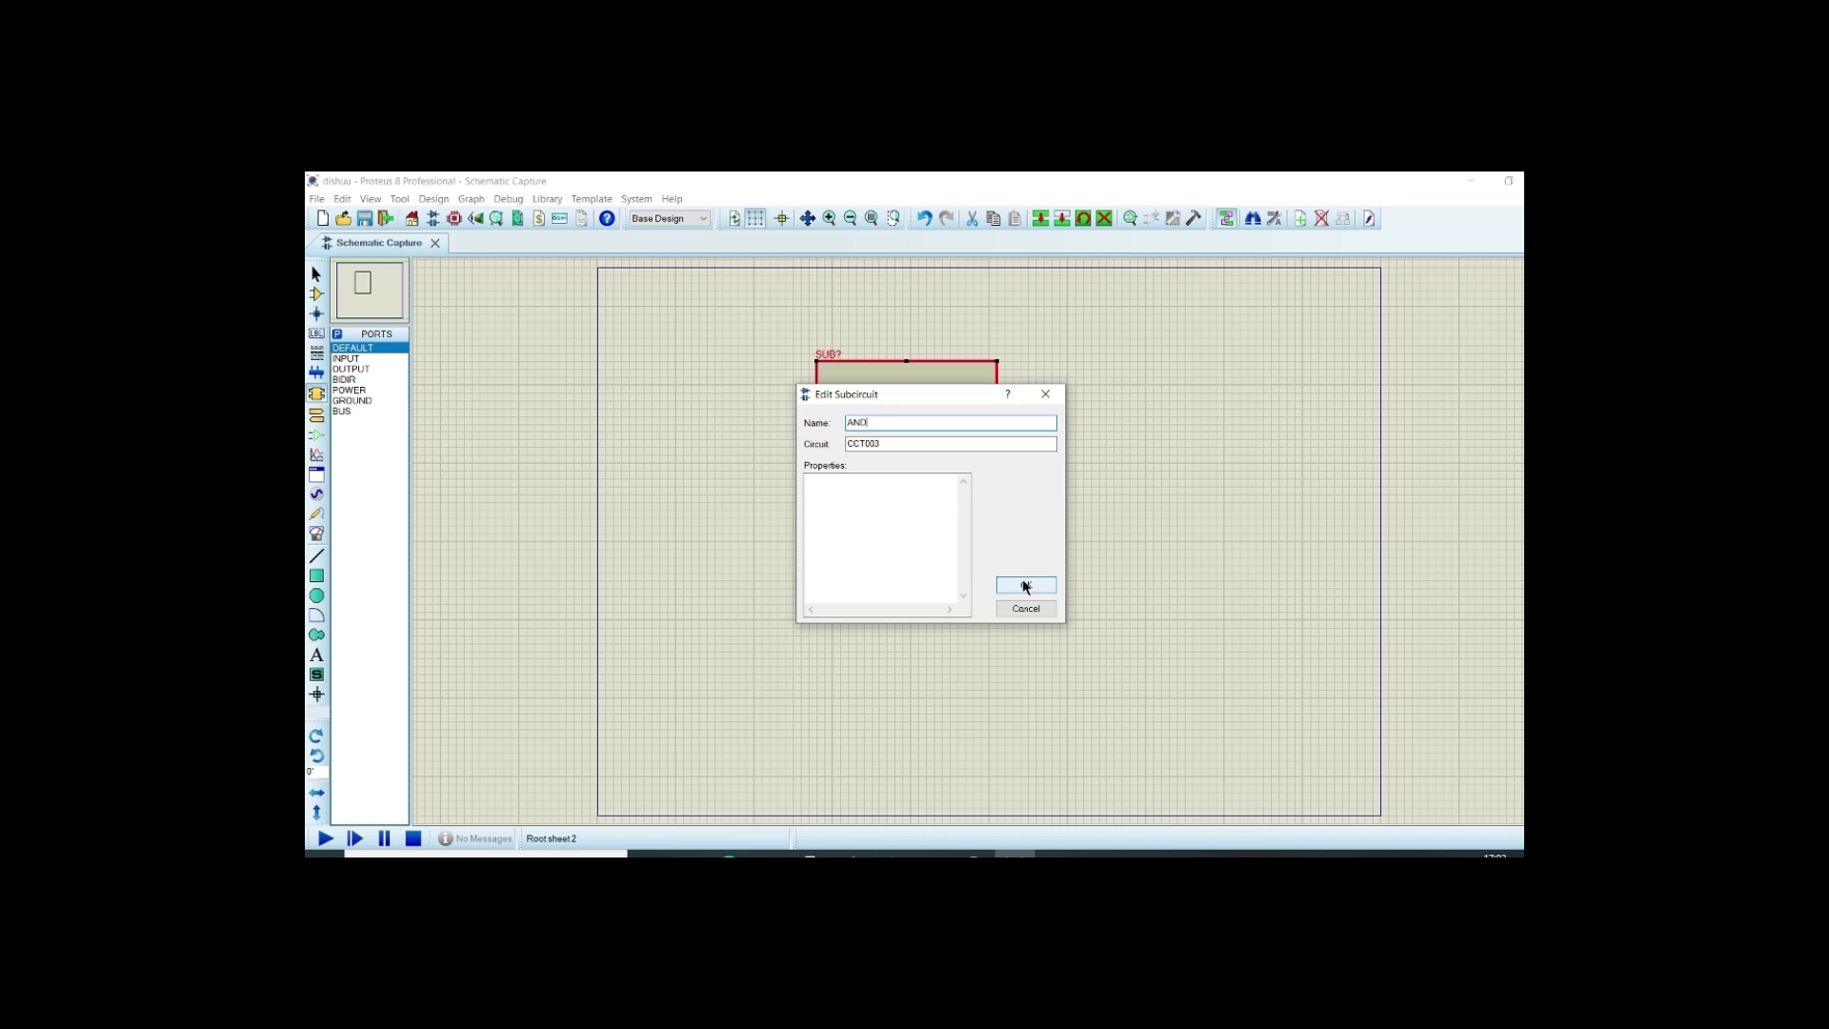
{"action": "left_click", "coordinate": [1025, 584]}
{"action": "left_click", "coordinate": [498, 392]}
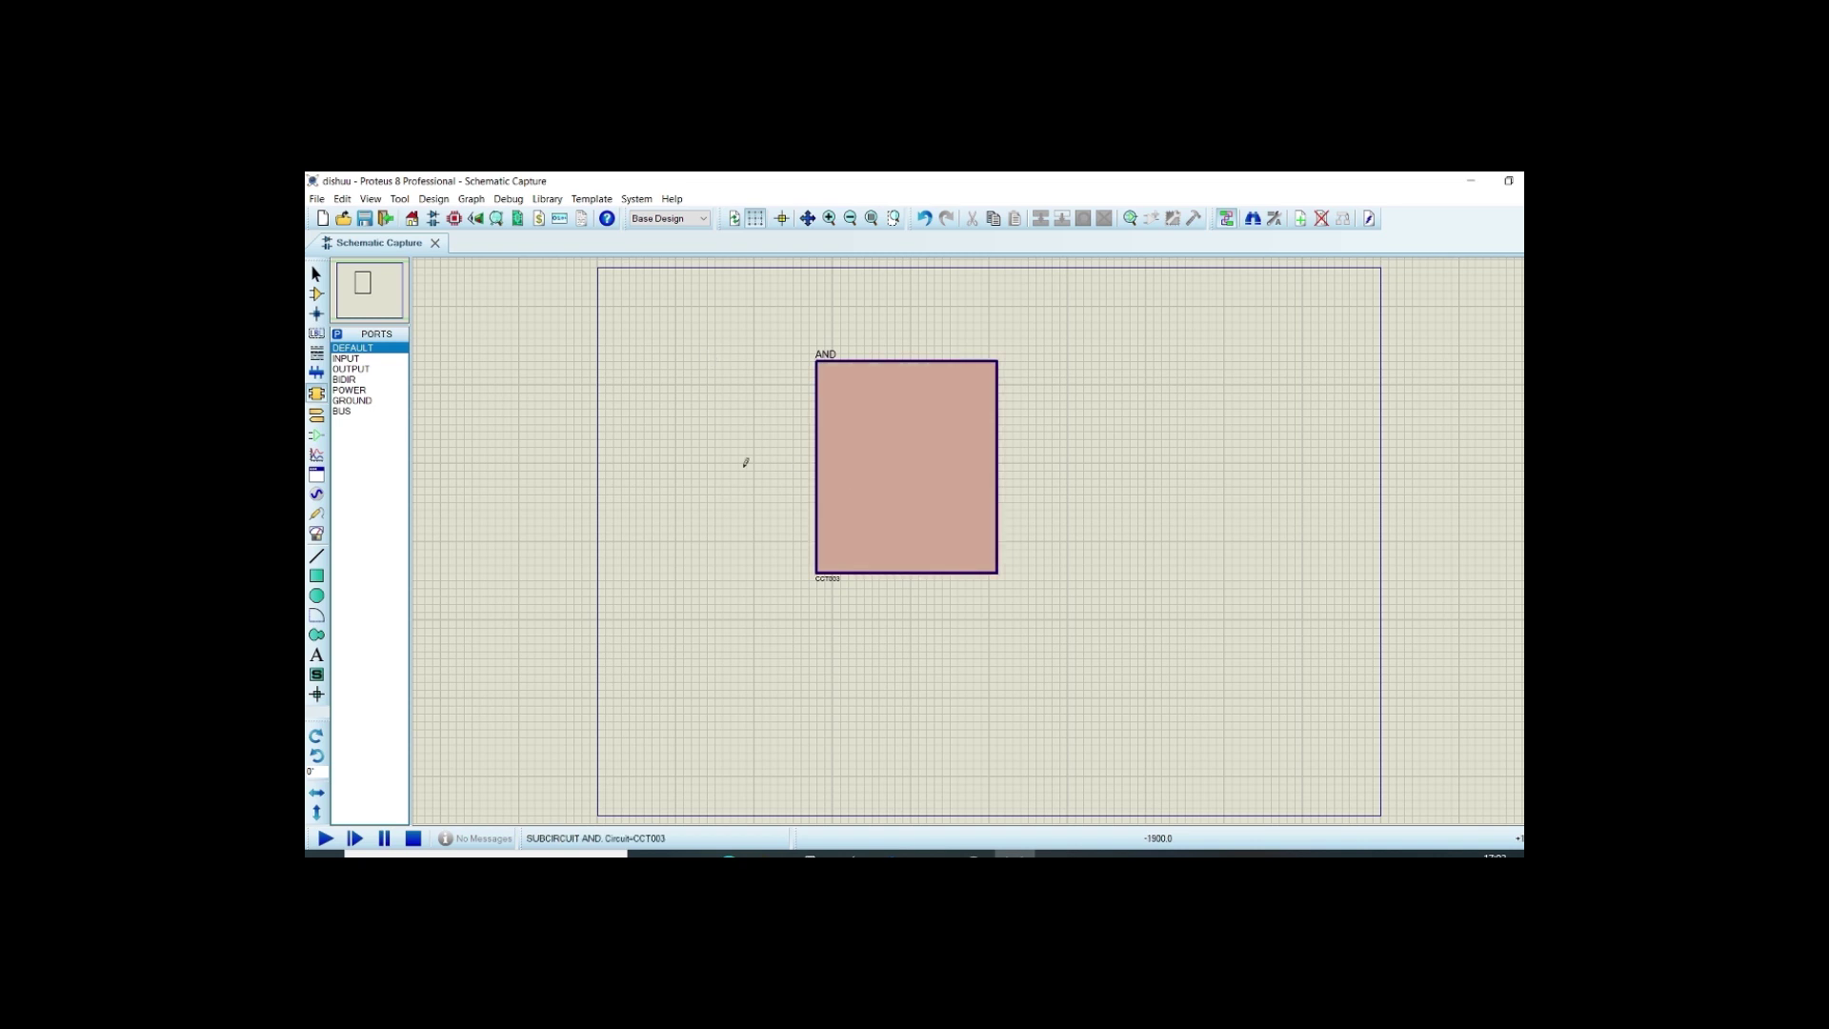
{"action": "right_click", "coordinate": [943, 450]}
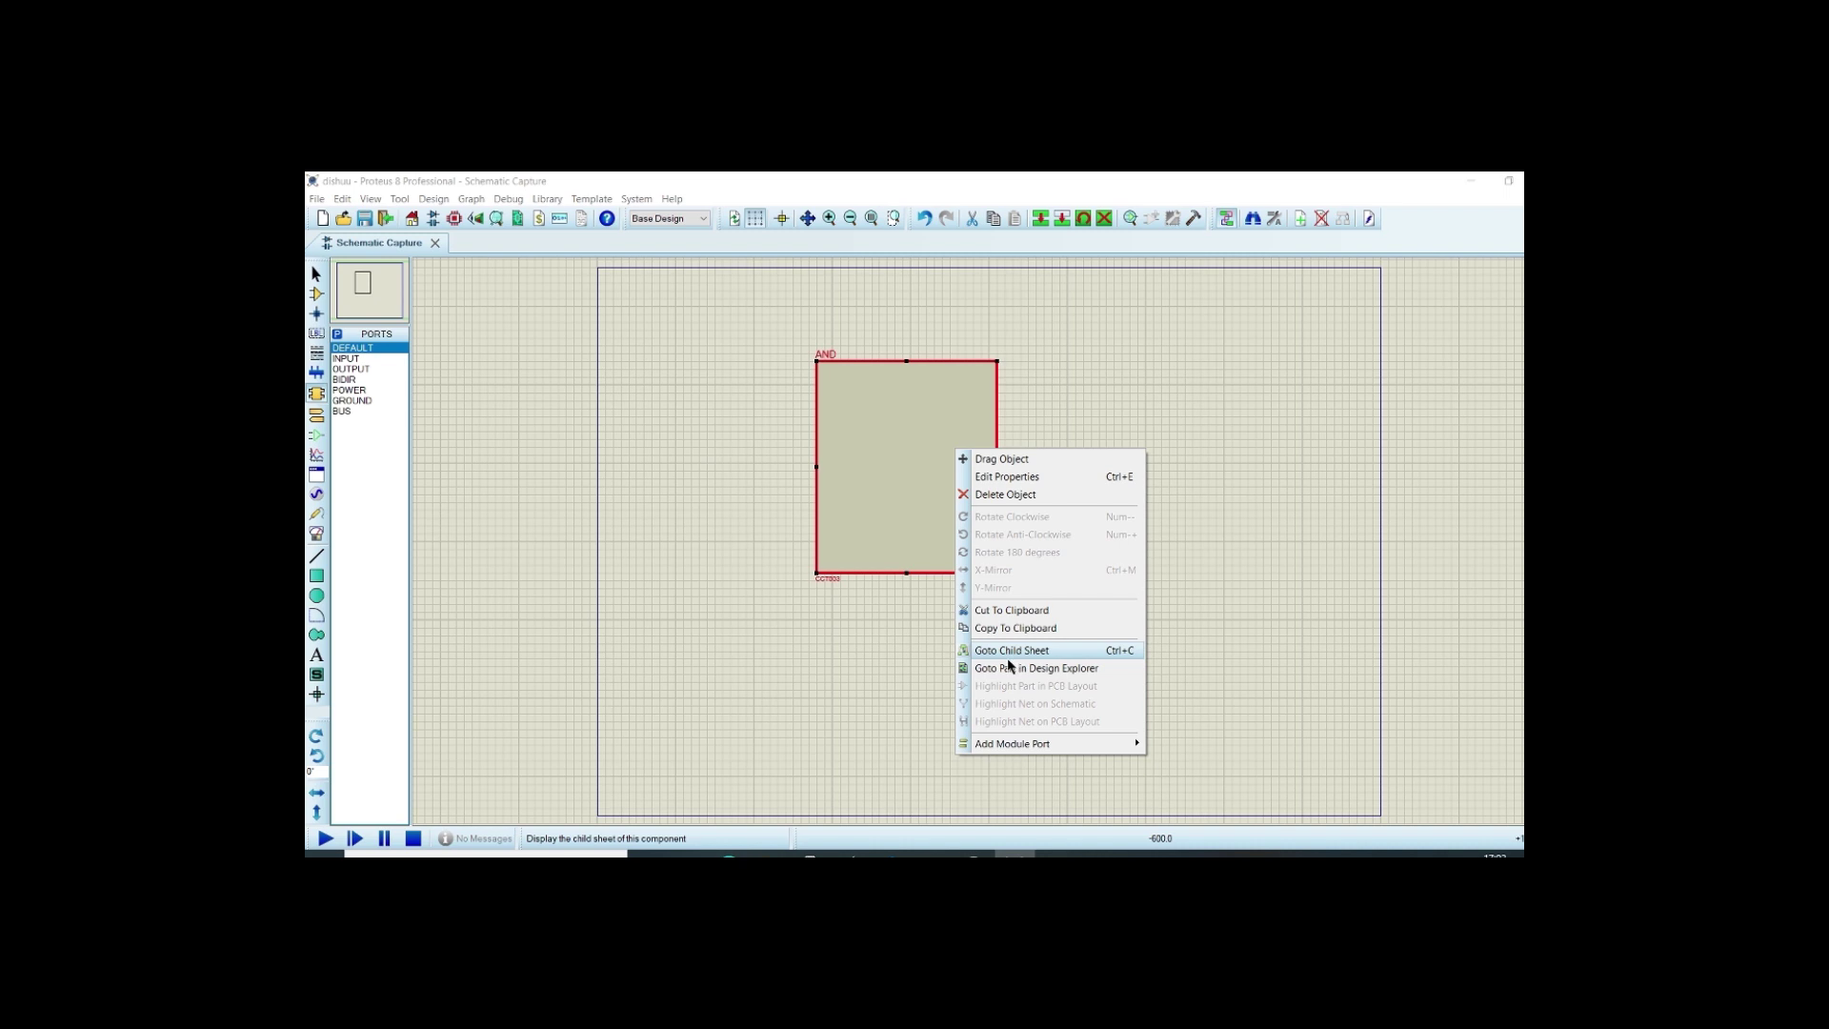
{"action": "left_click", "coordinate": [928, 624]}
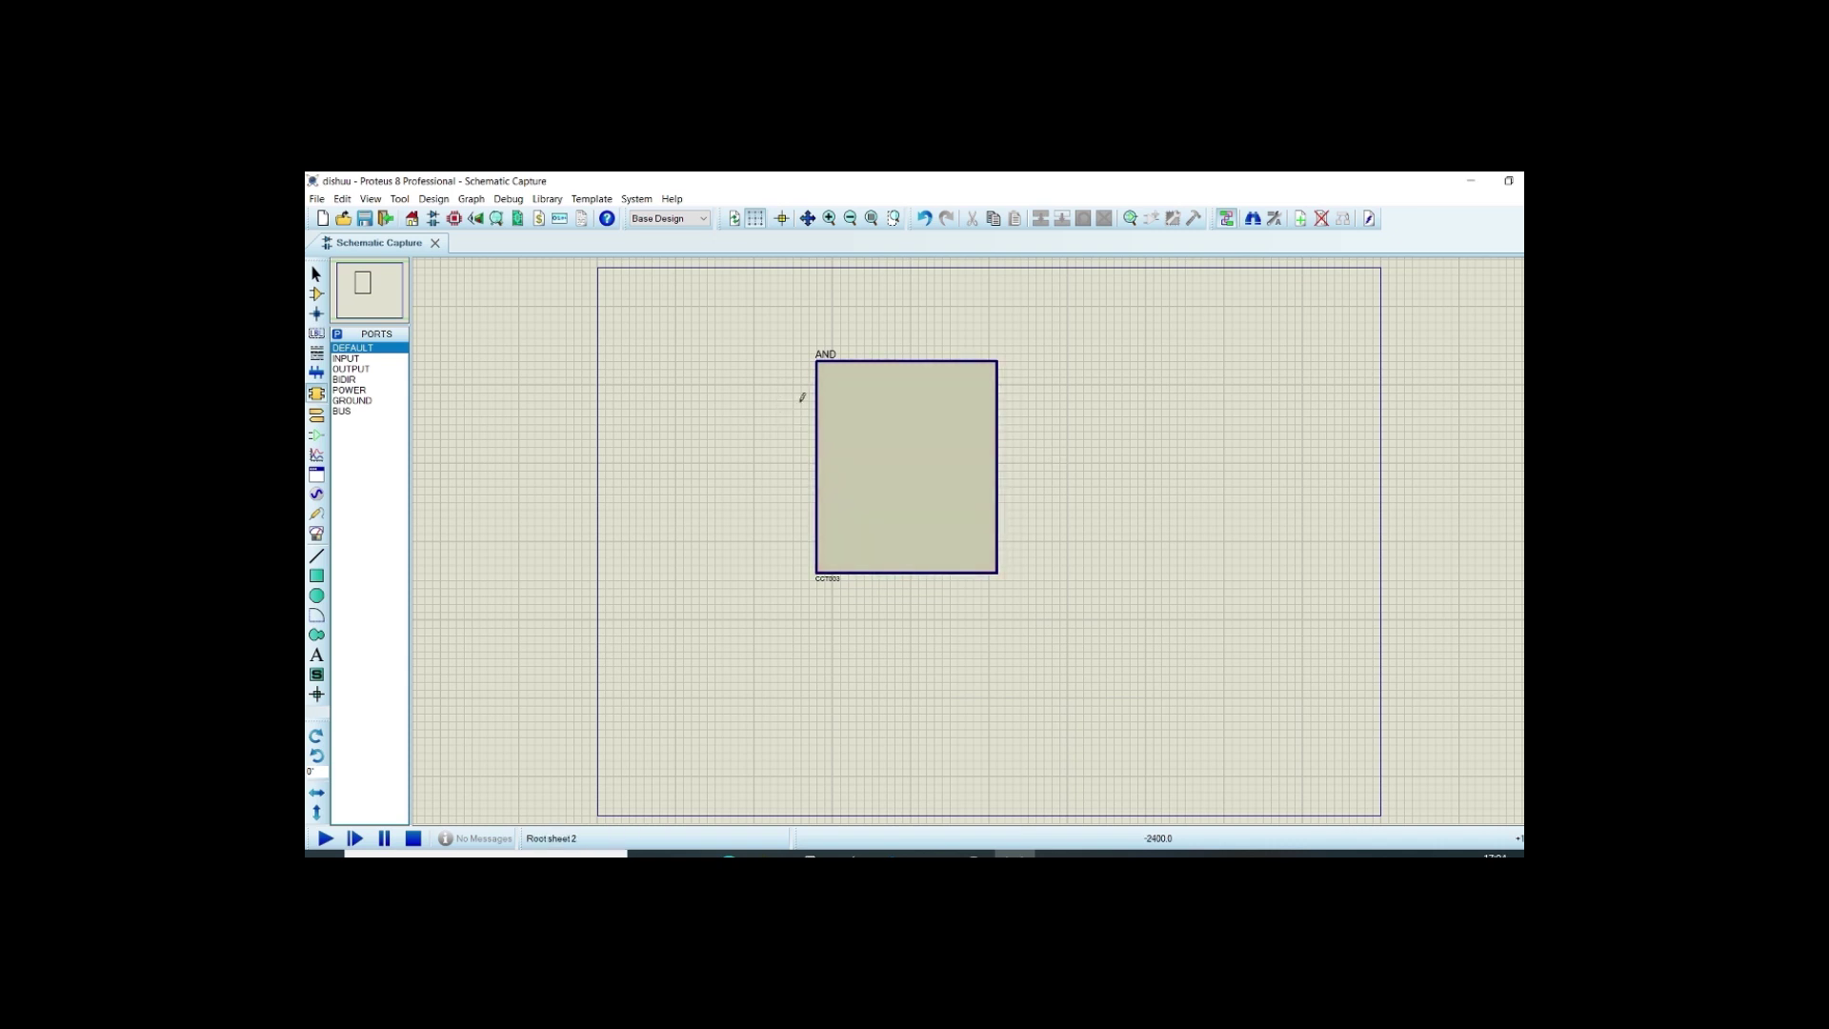
Place two INPUT ports on the AND block's left edge and one OUTPUT port on its right edge.
{"action": "left_click", "coordinate": [352, 358]}
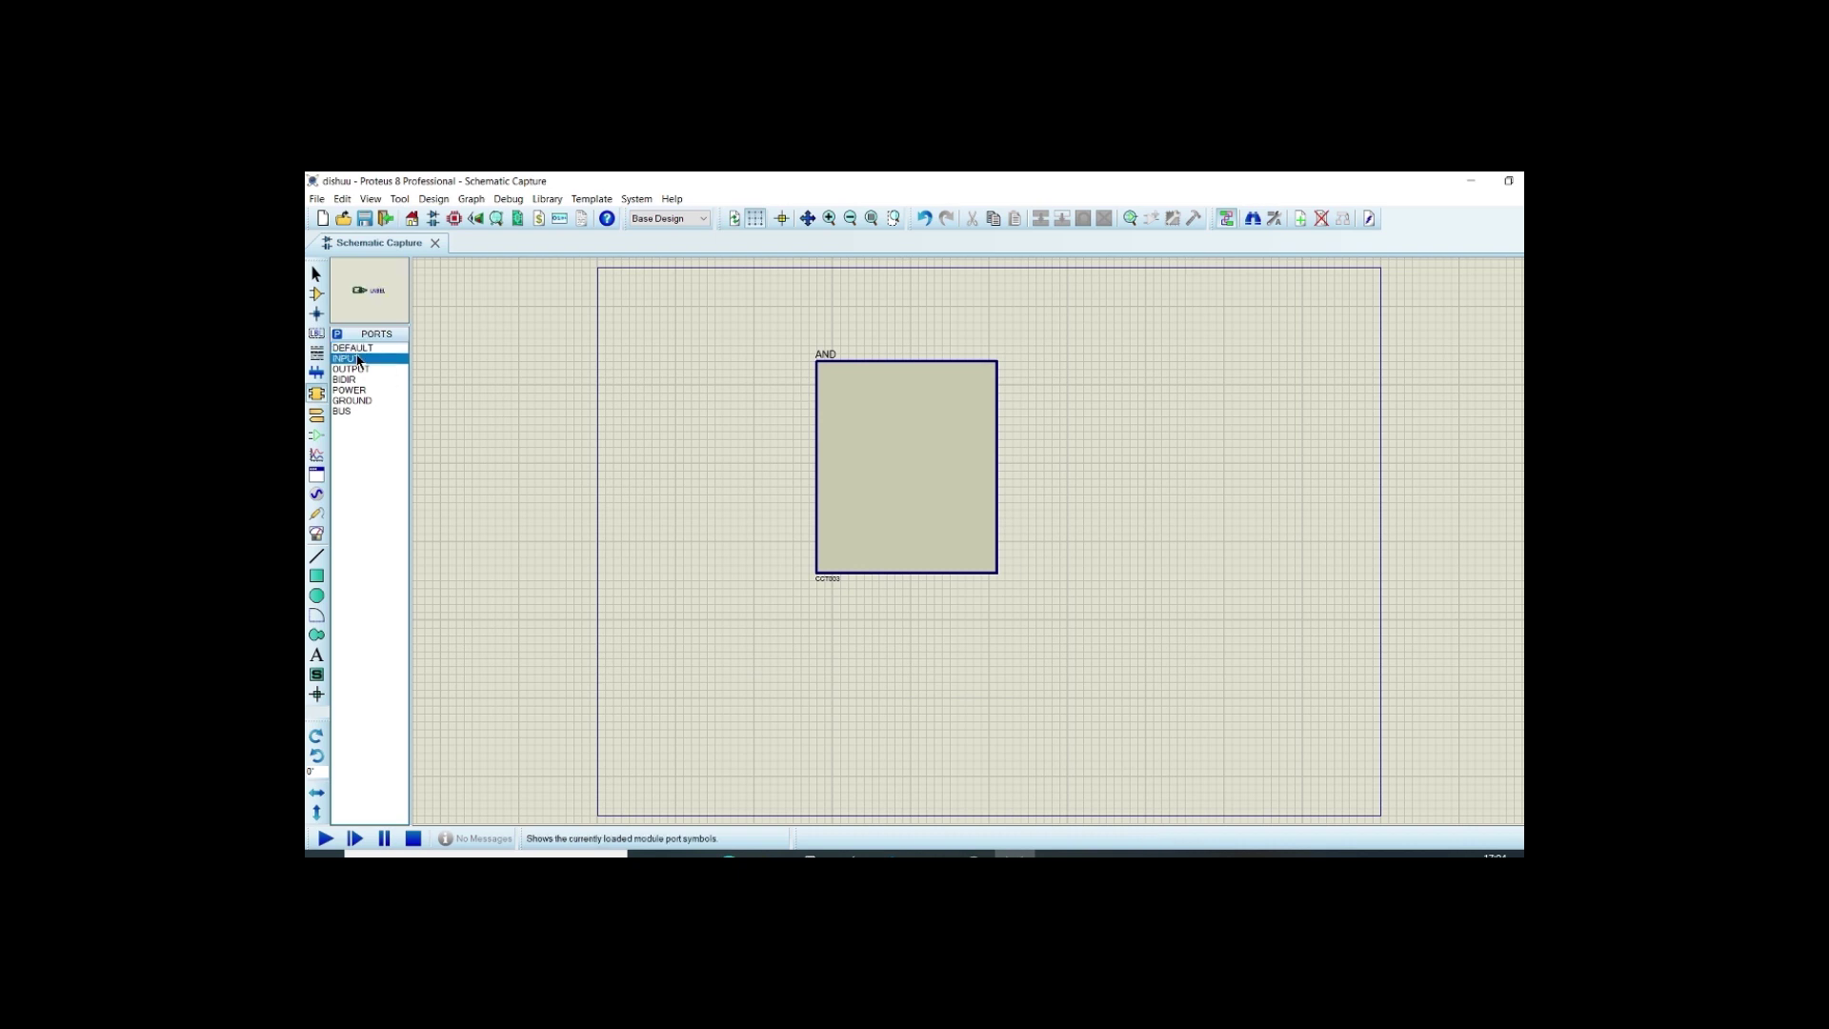
{"action": "left_click", "coordinate": [817, 415]}
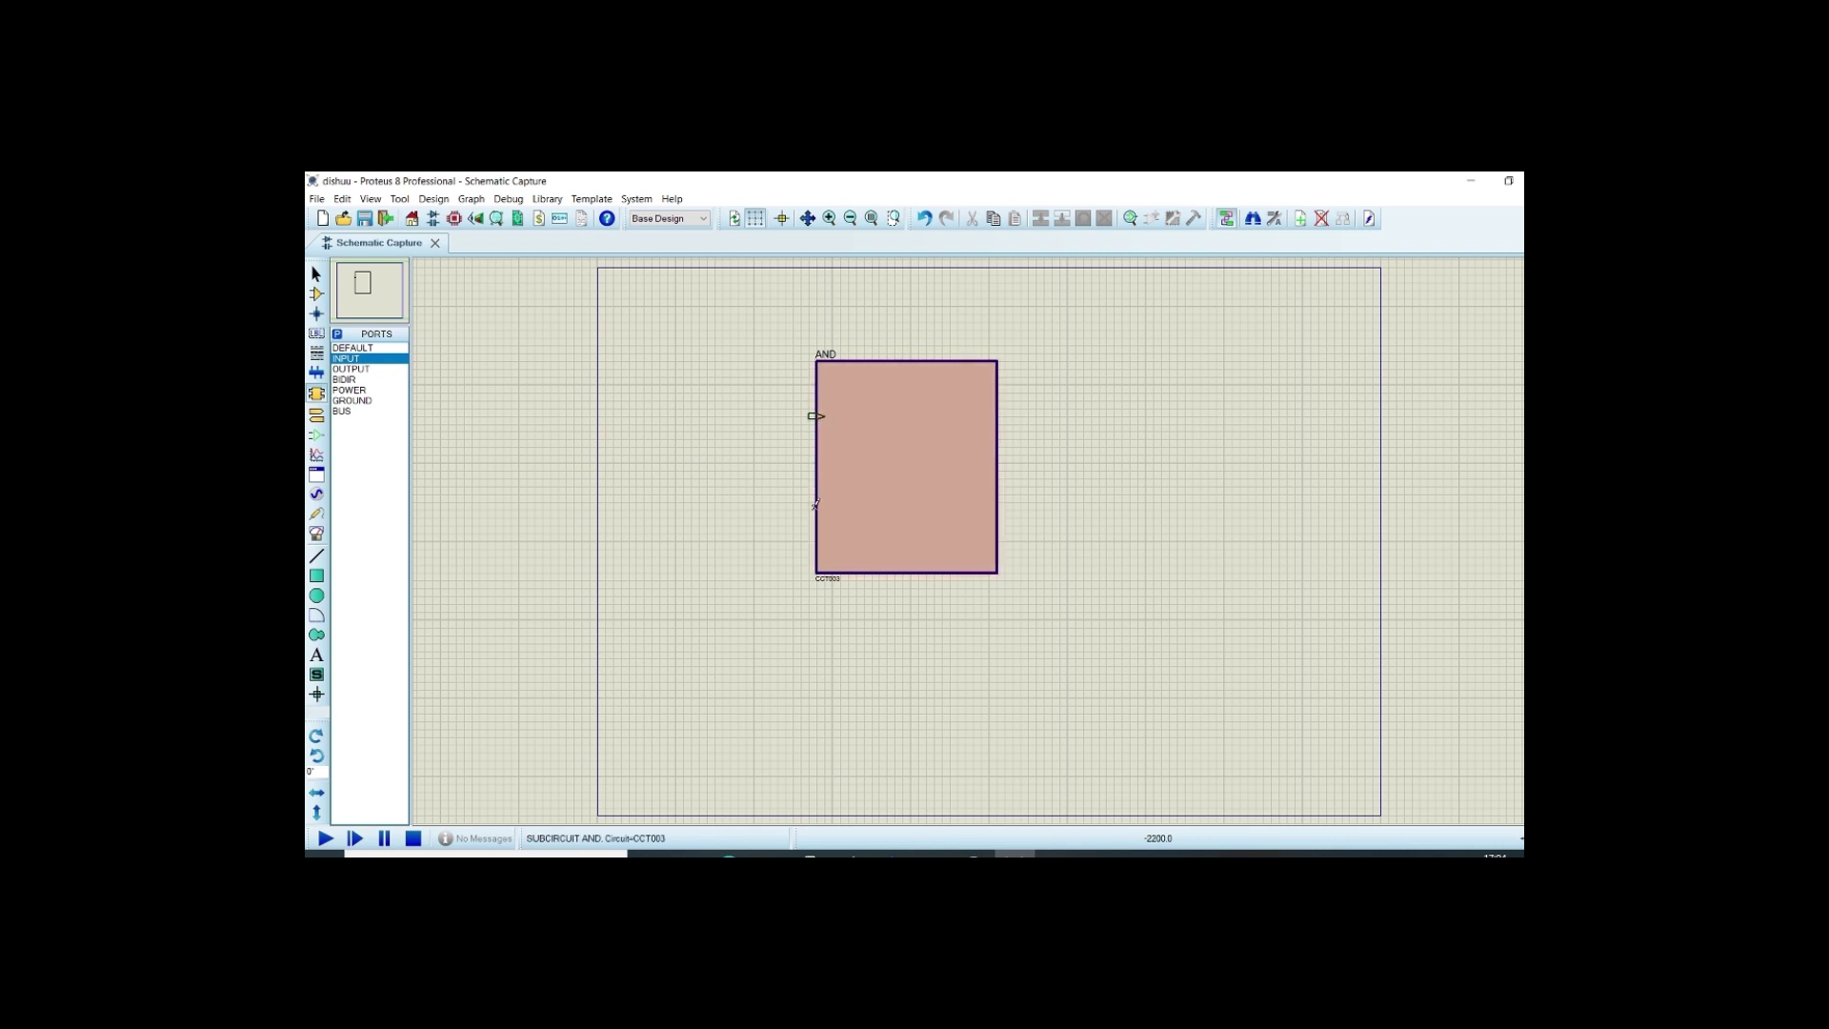
{"action": "left_click", "coordinate": [817, 507]}
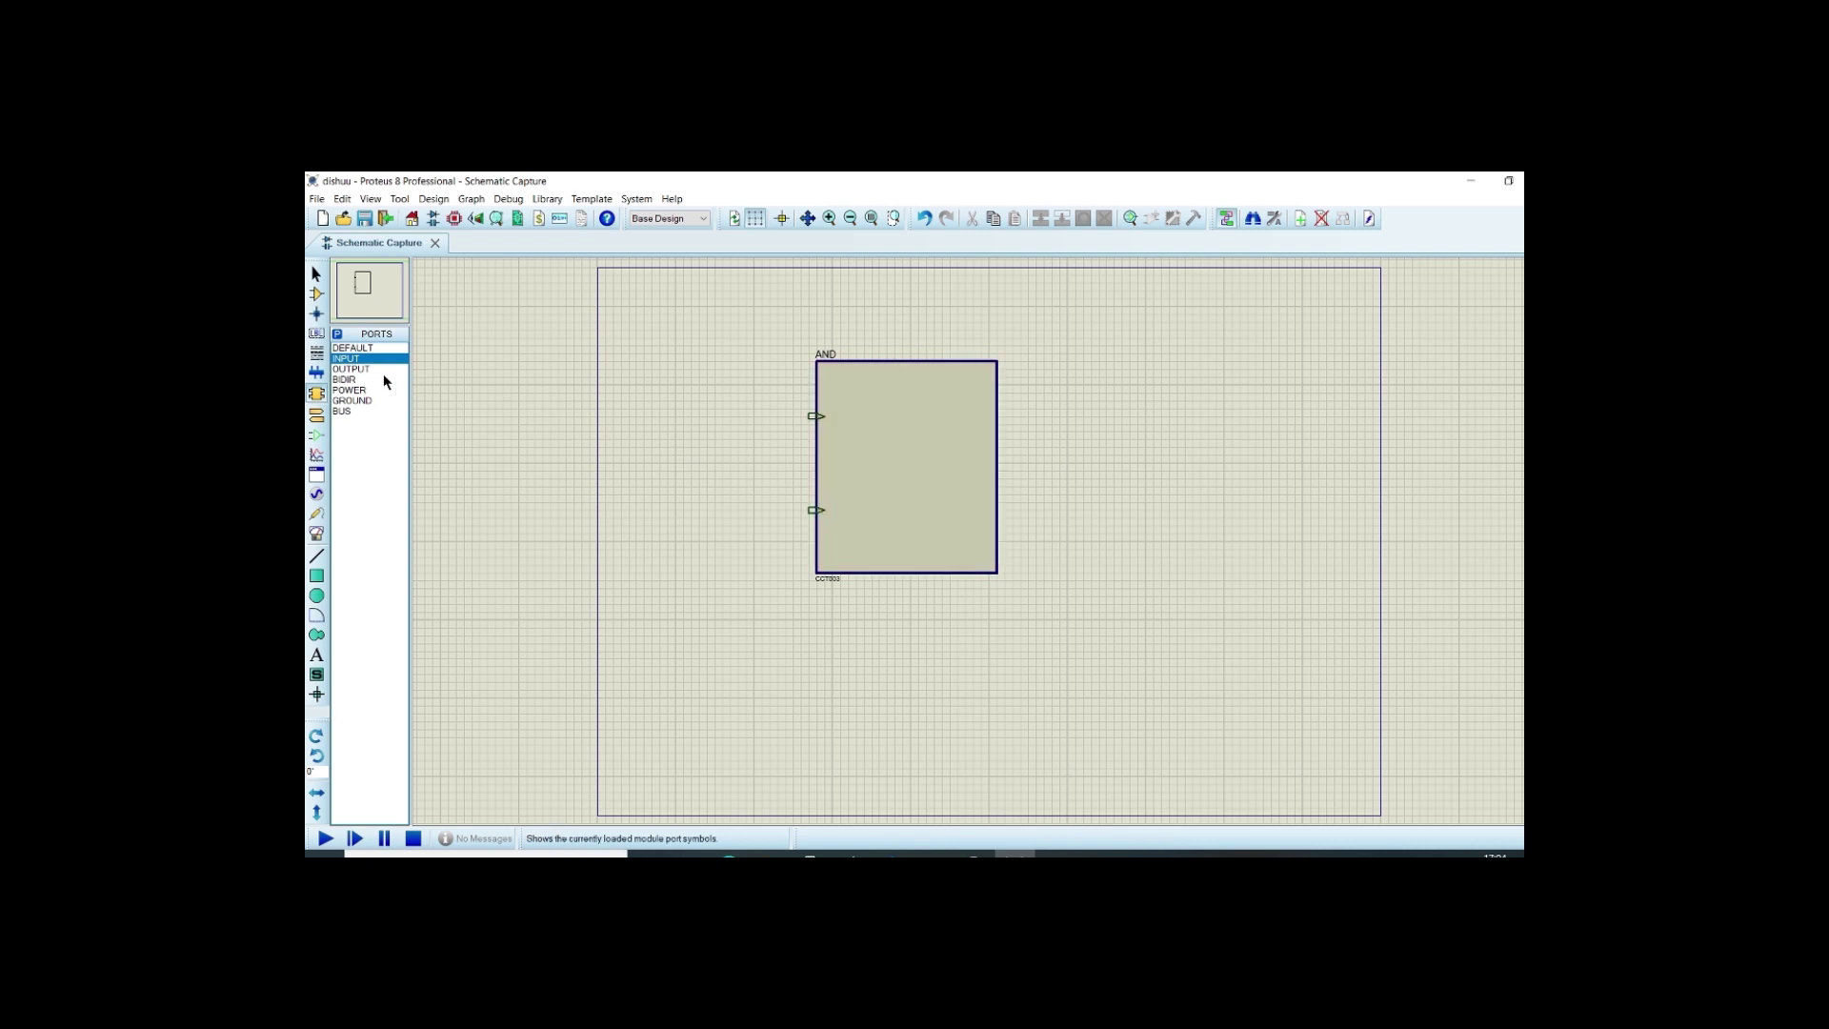
{"action": "left_click", "coordinate": [354, 368]}
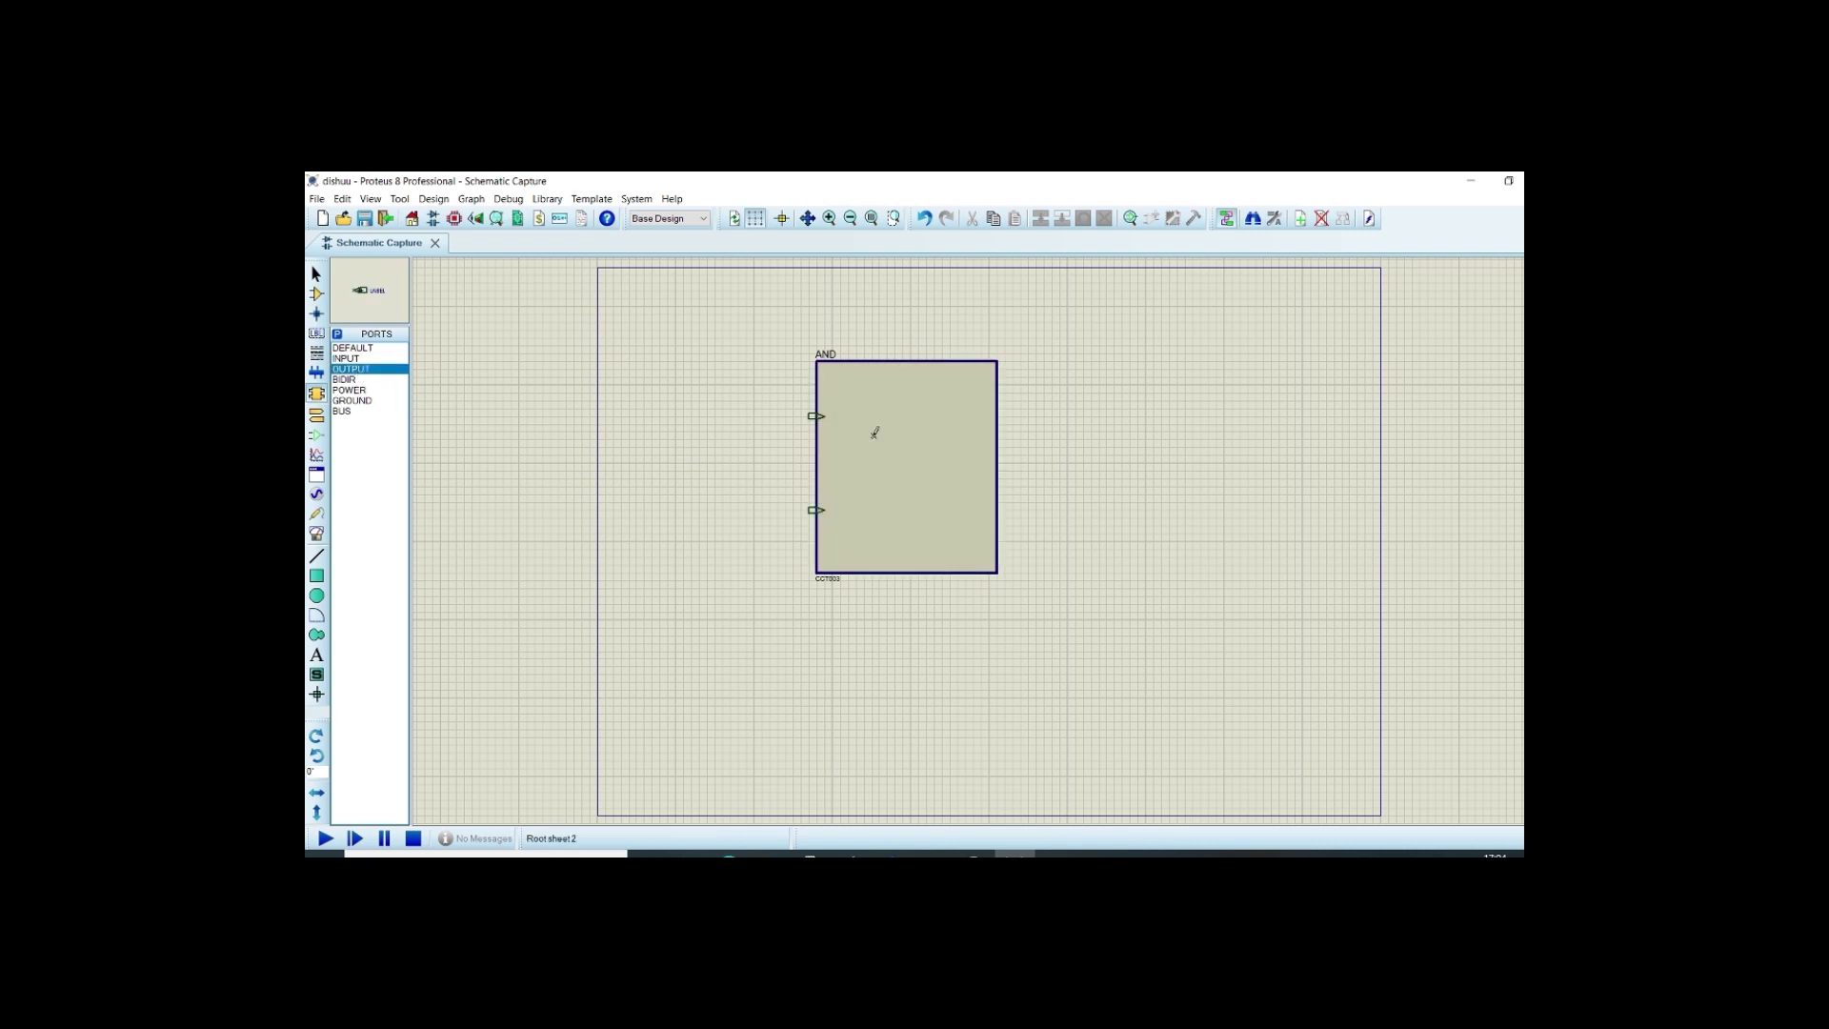
{"action": "left_click", "coordinate": [1004, 452]}
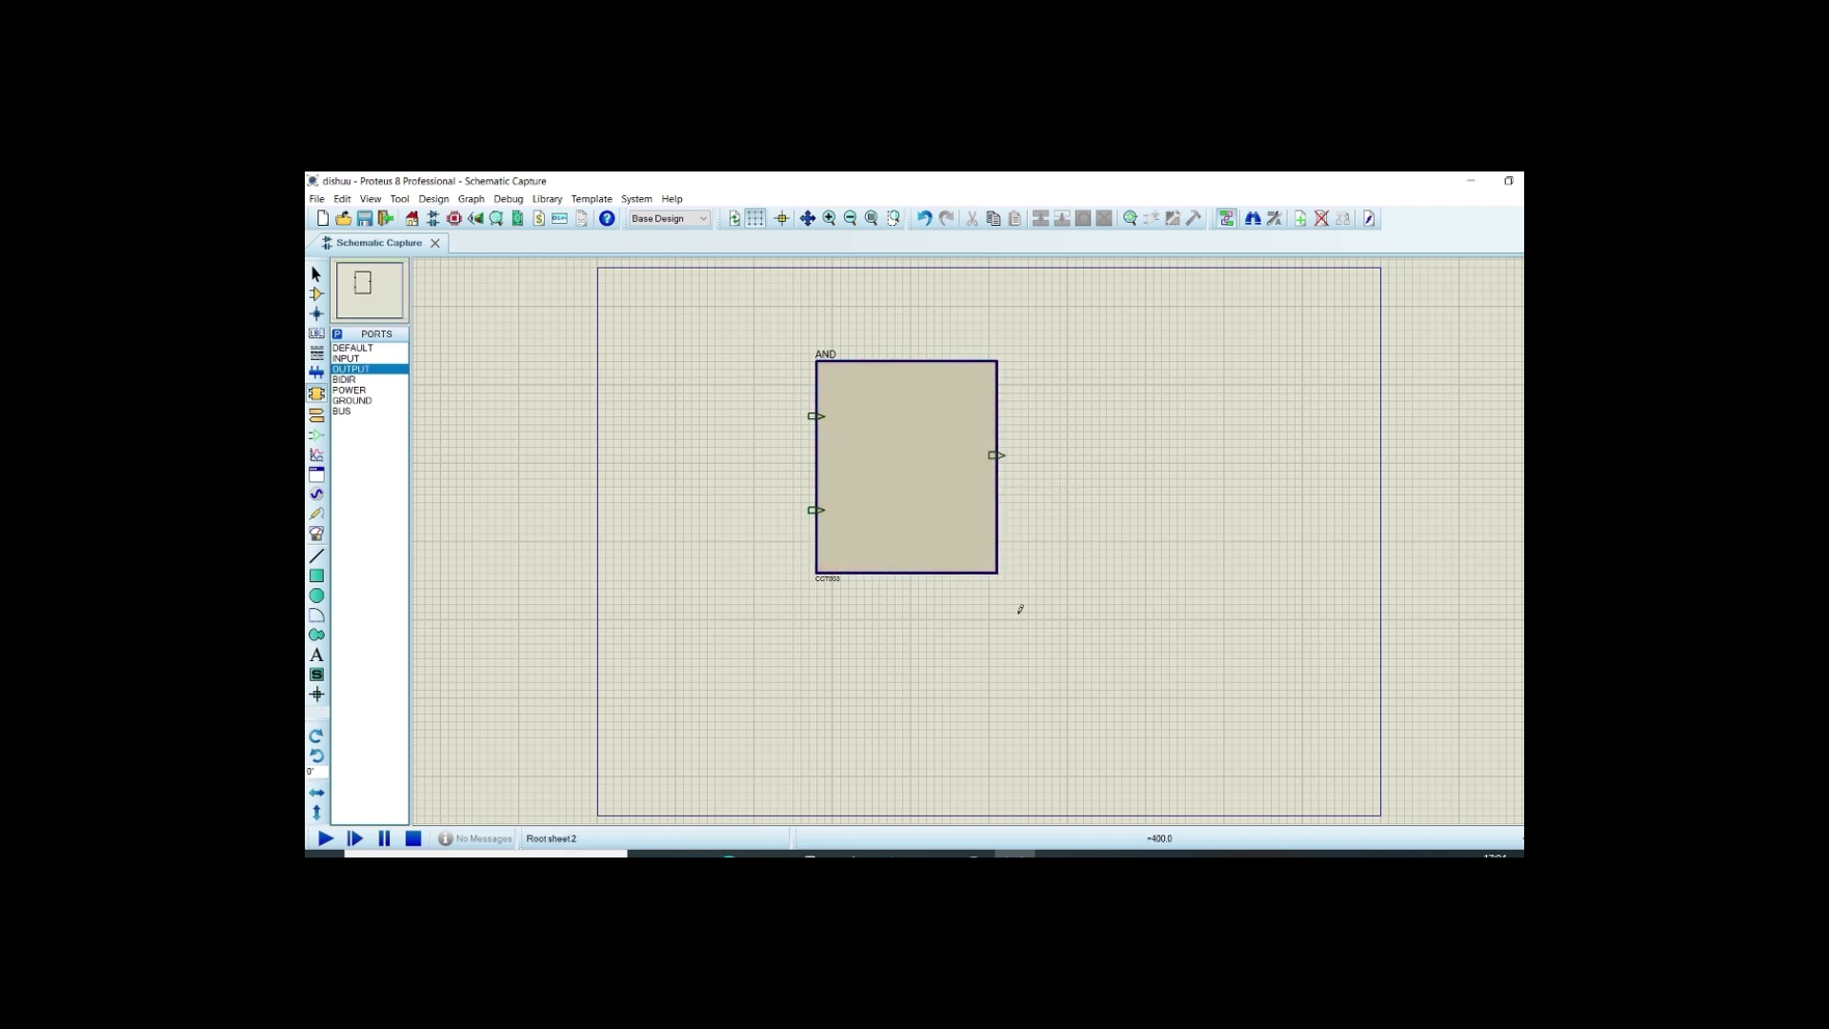
Open the AND block's child sheet and place two INPUT terminals one above the other, with an OUTPUT terminal to their right.
{"action": "right_click", "coordinate": [888, 499]}
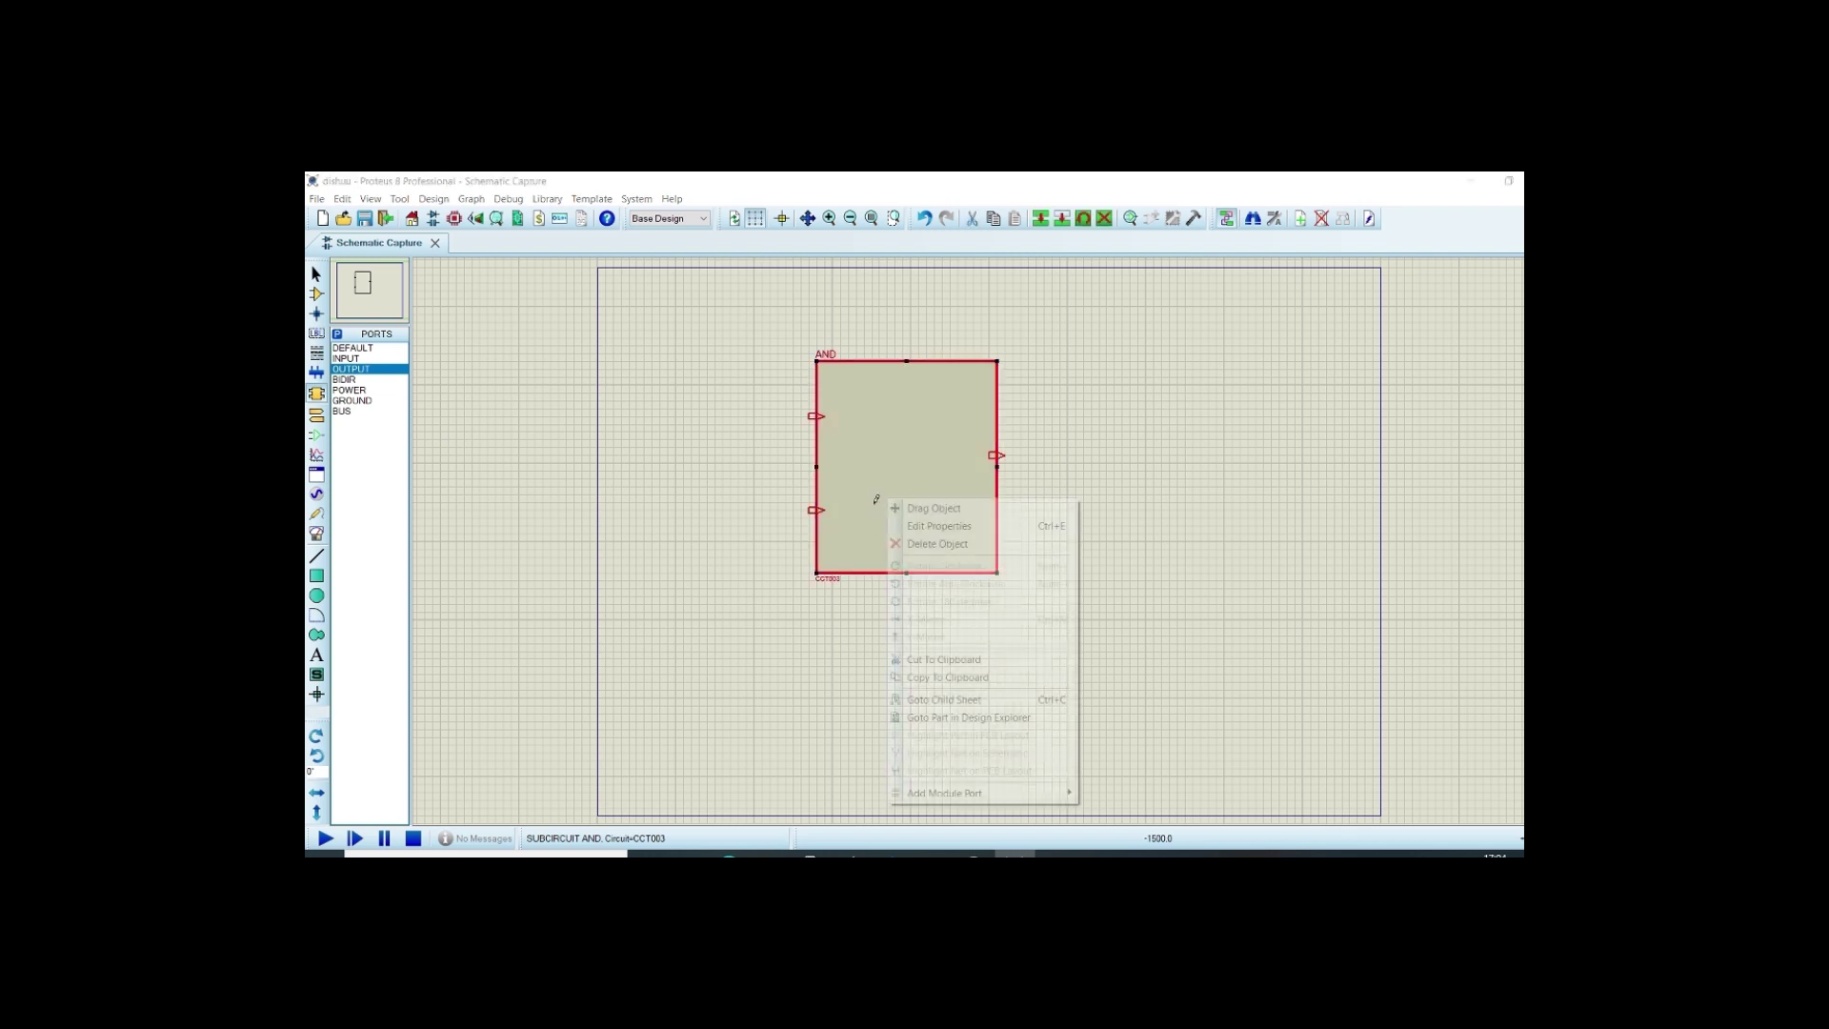
{"action": "left_click", "coordinate": [967, 703]}
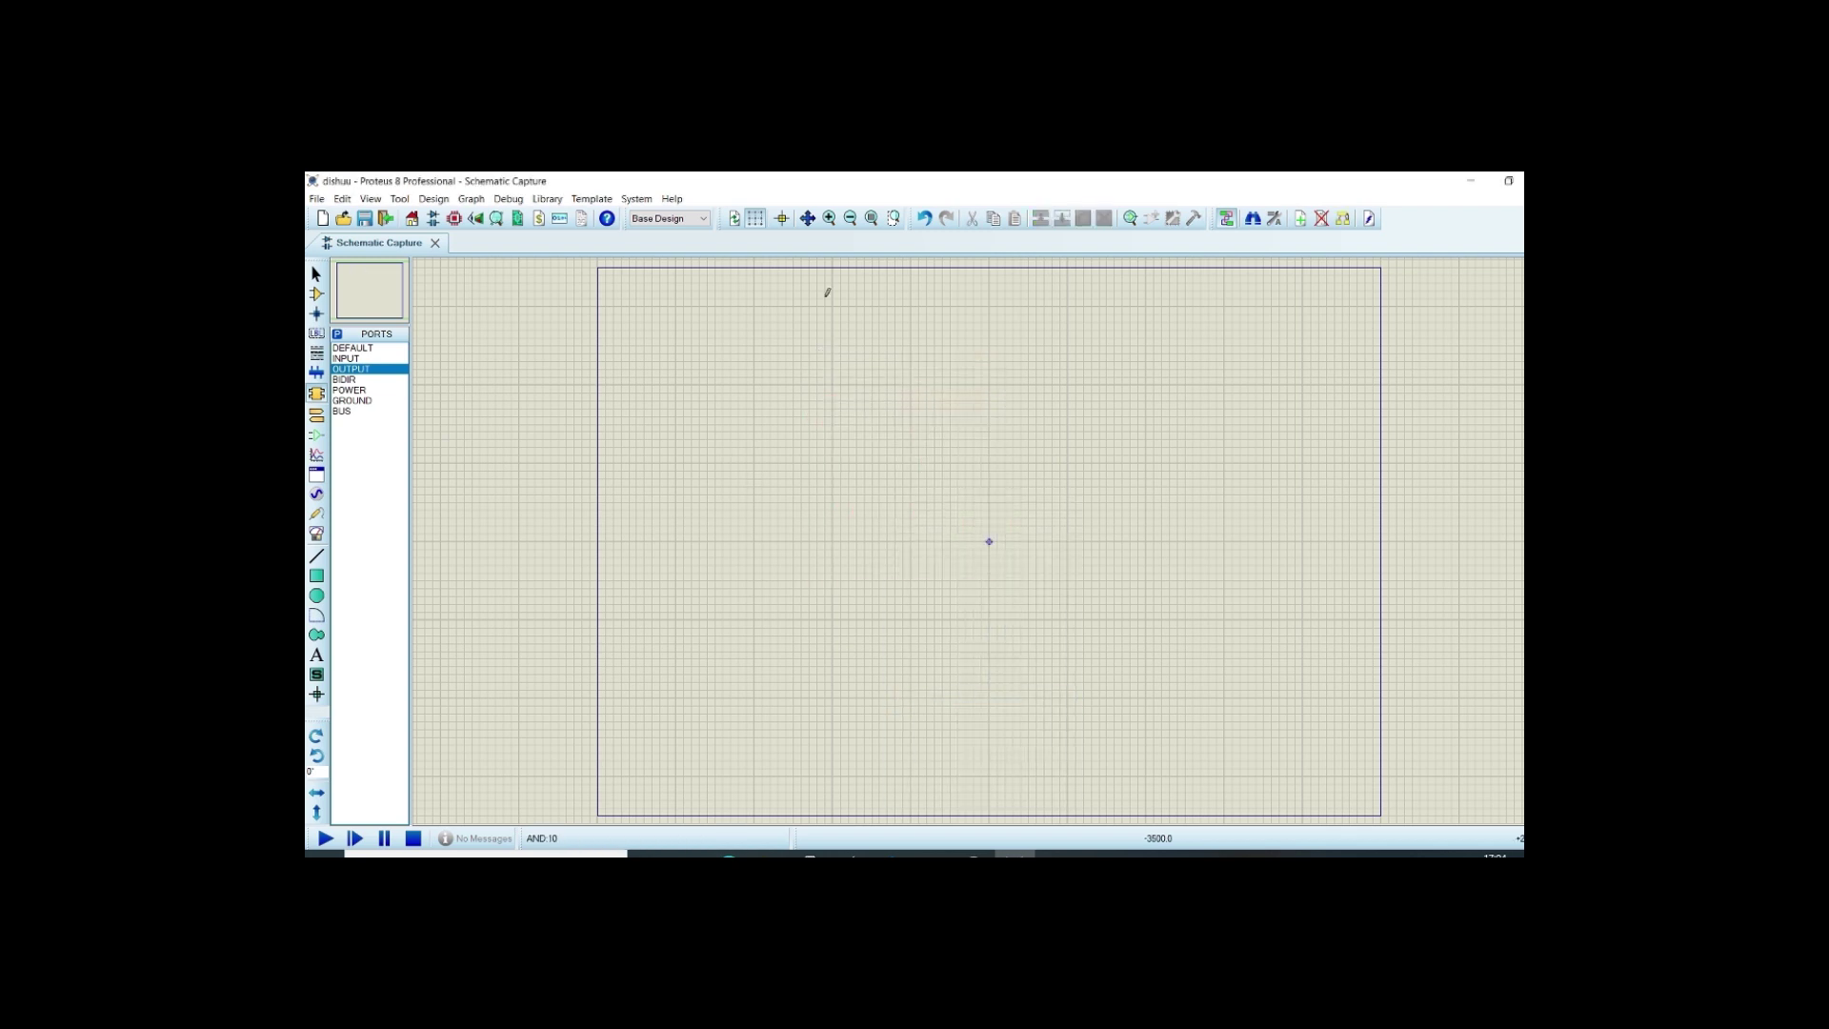
{"action": "left_click", "coordinate": [316, 415]}
{"action": "left_click", "coordinate": [369, 359]}
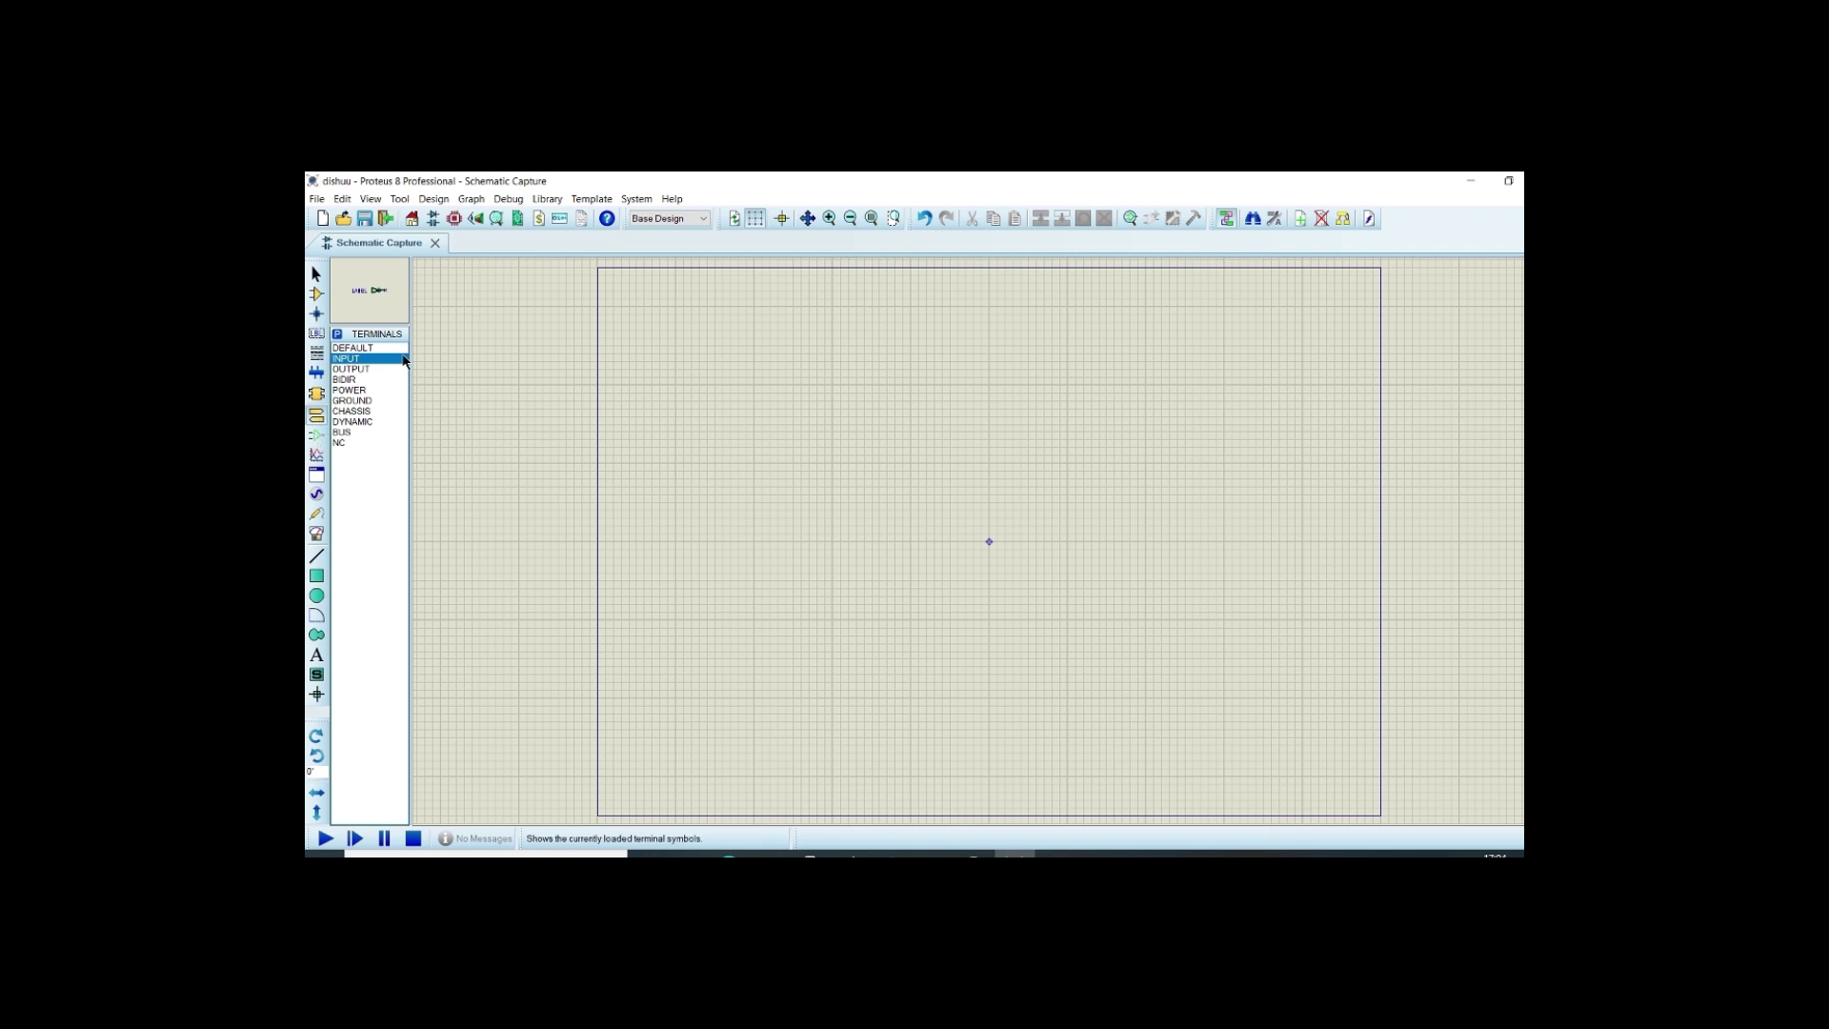
{"action": "left_click", "coordinate": [800, 429]}
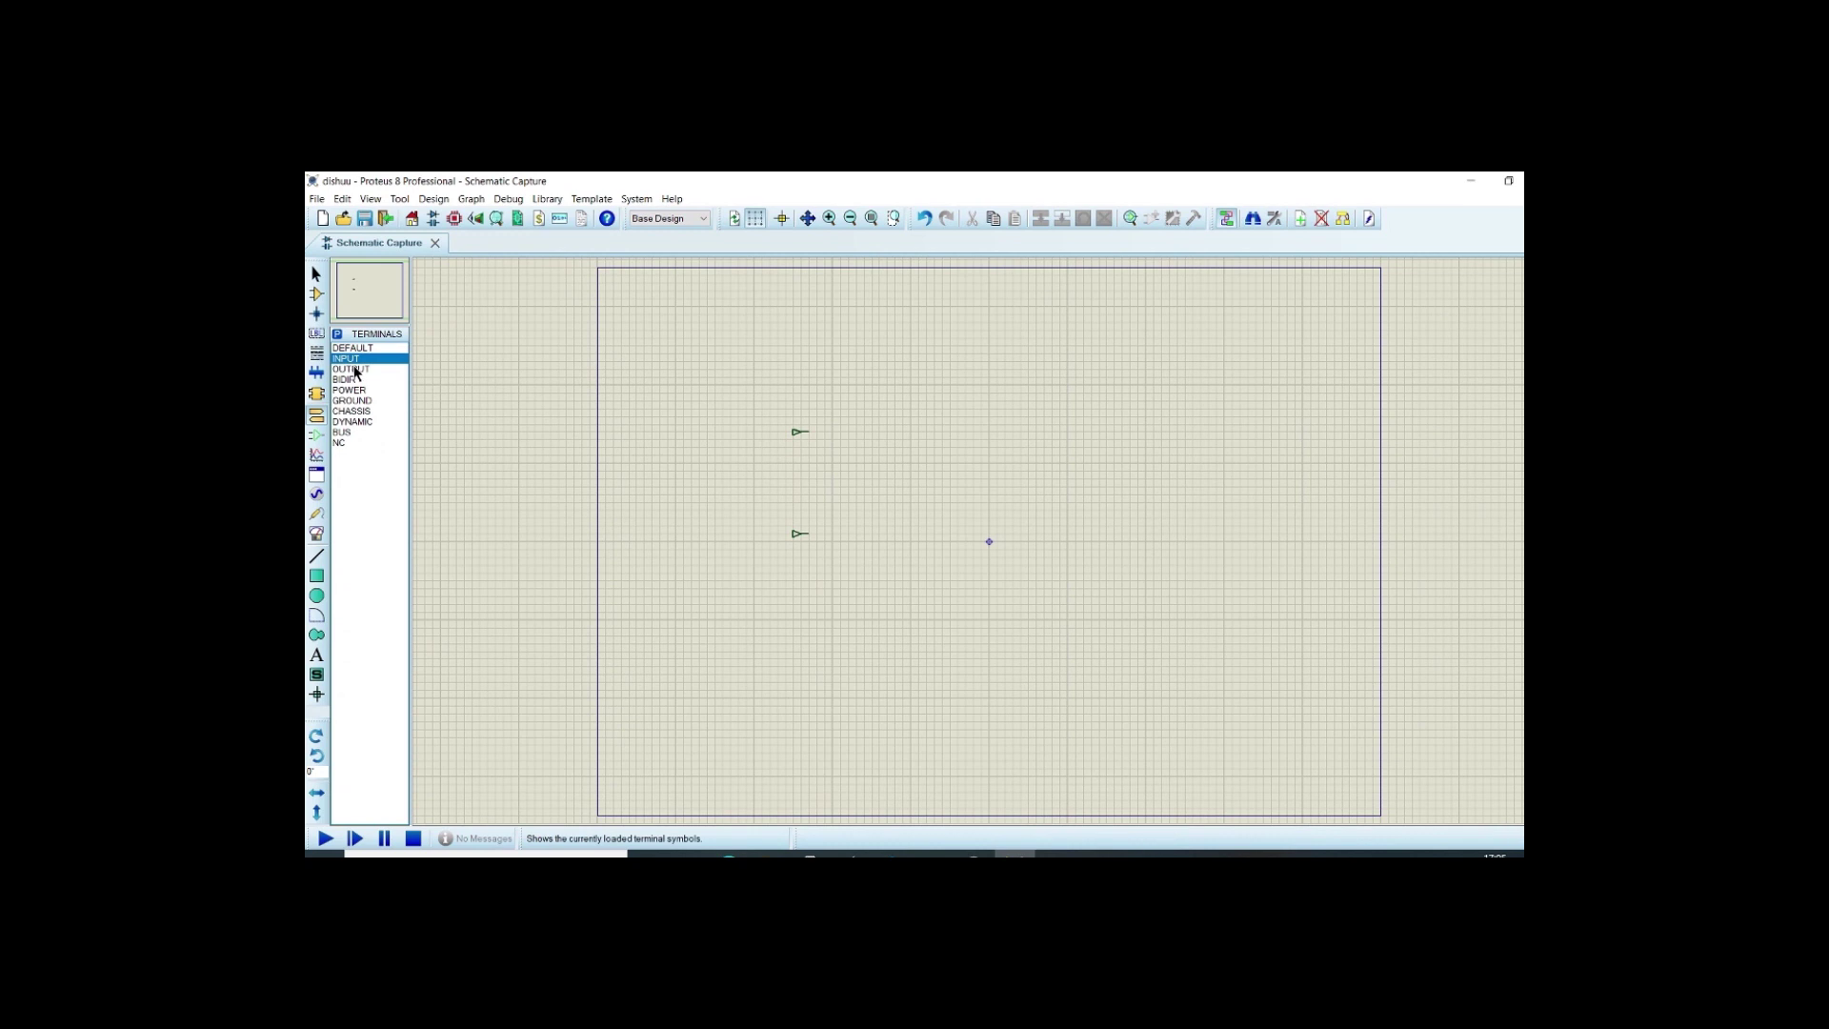
{"action": "left_click", "coordinate": [350, 368]}
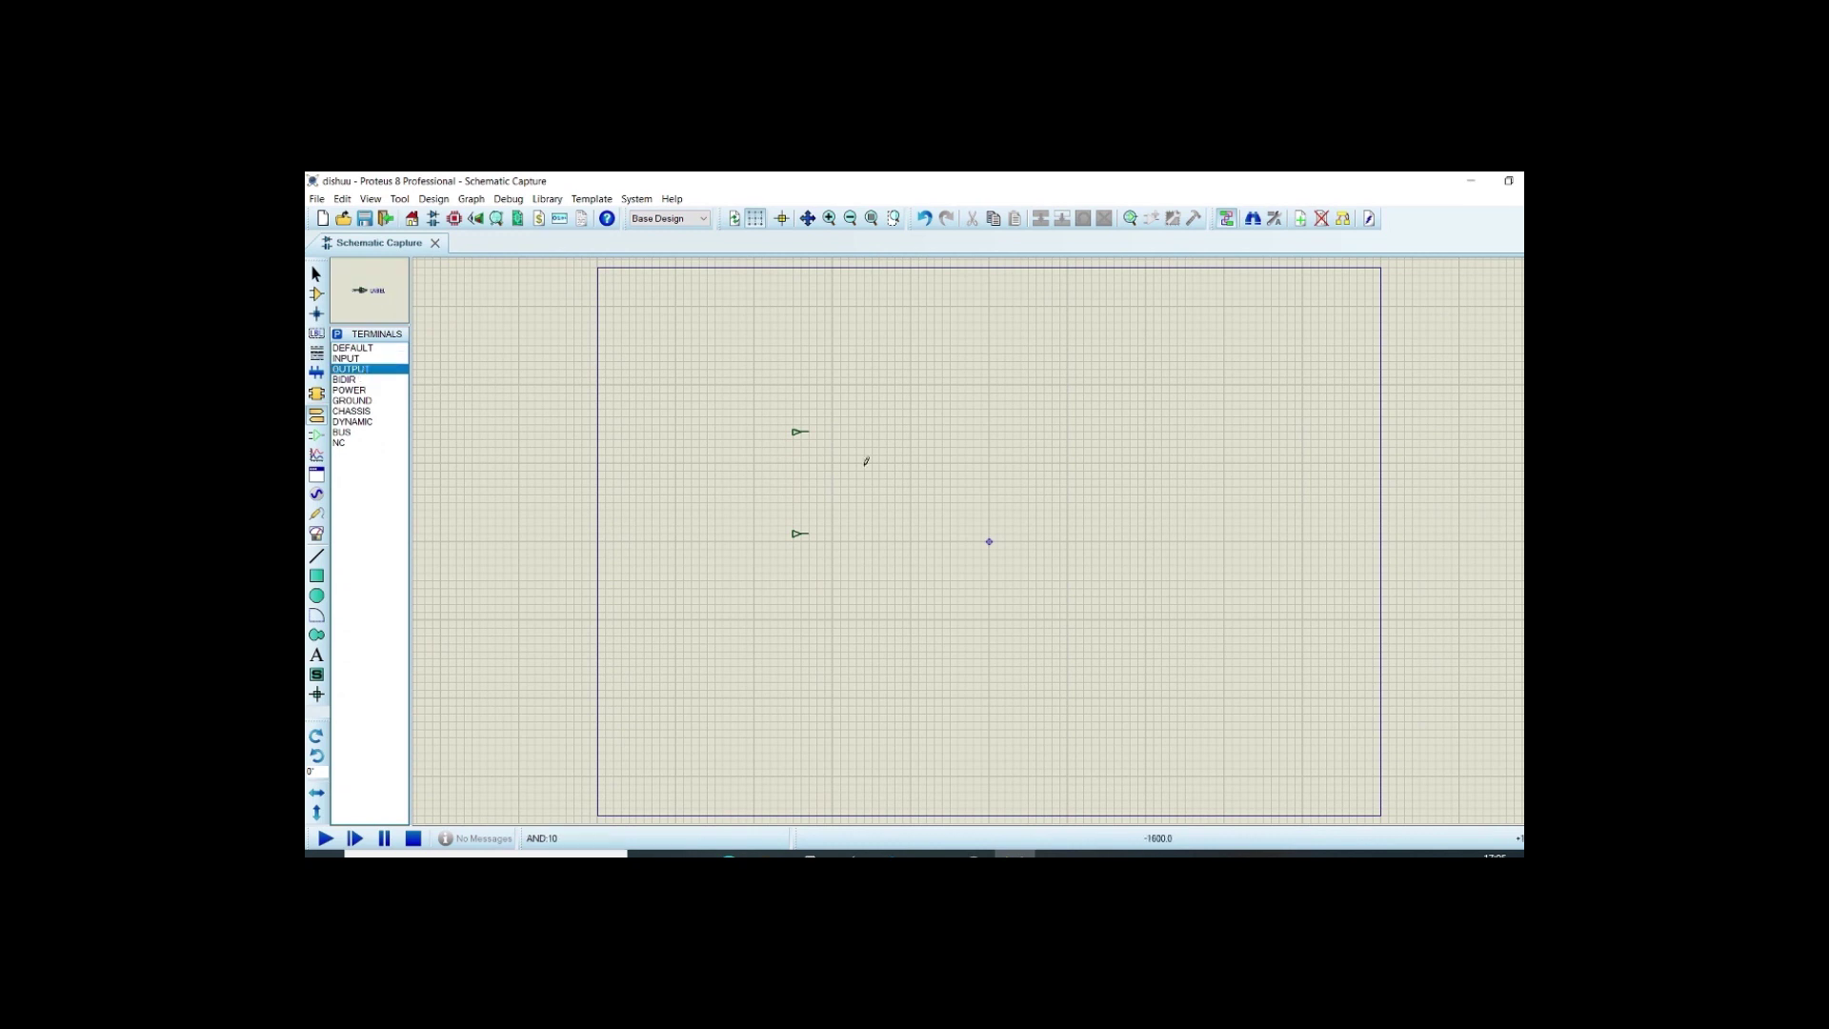
{"action": "left_click", "coordinate": [949, 479]}
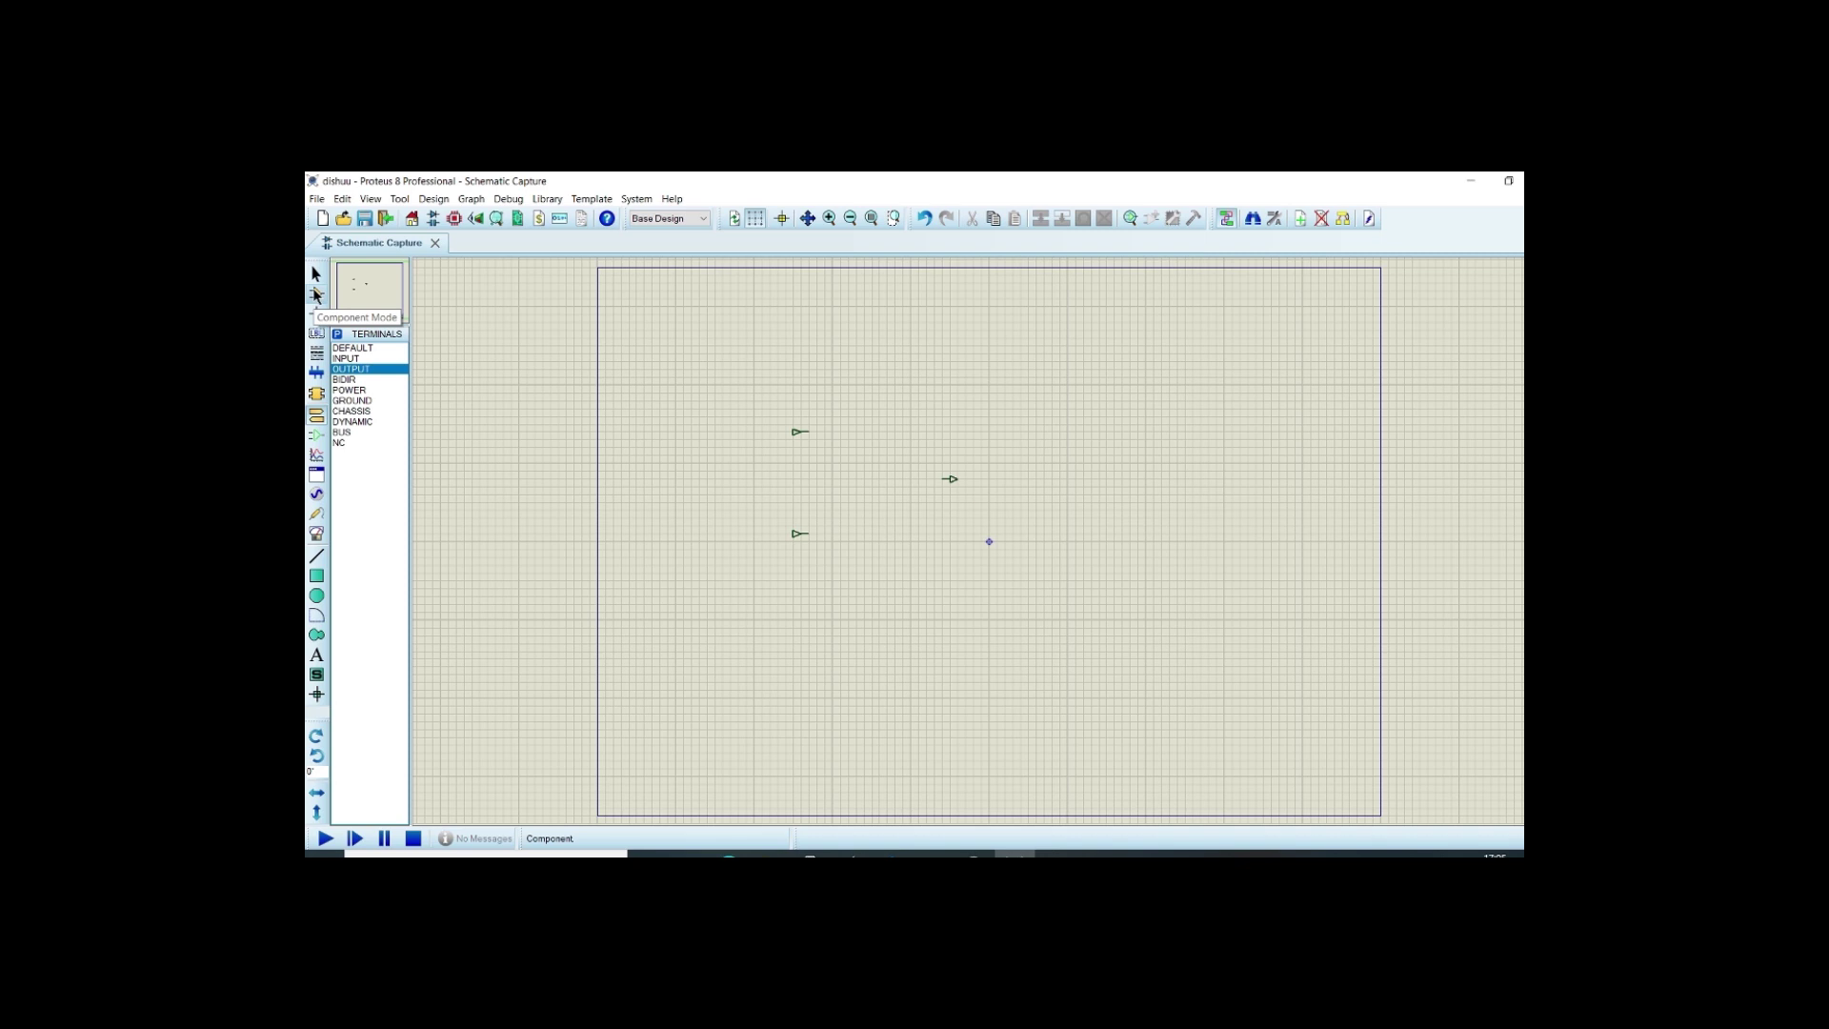
Find the simple two-input AND gate from the ACTIVE library and place it between the input and output terminals.
{"action": "left_click", "coordinate": [316, 296]}
{"action": "left_click", "coordinate": [339, 335]}
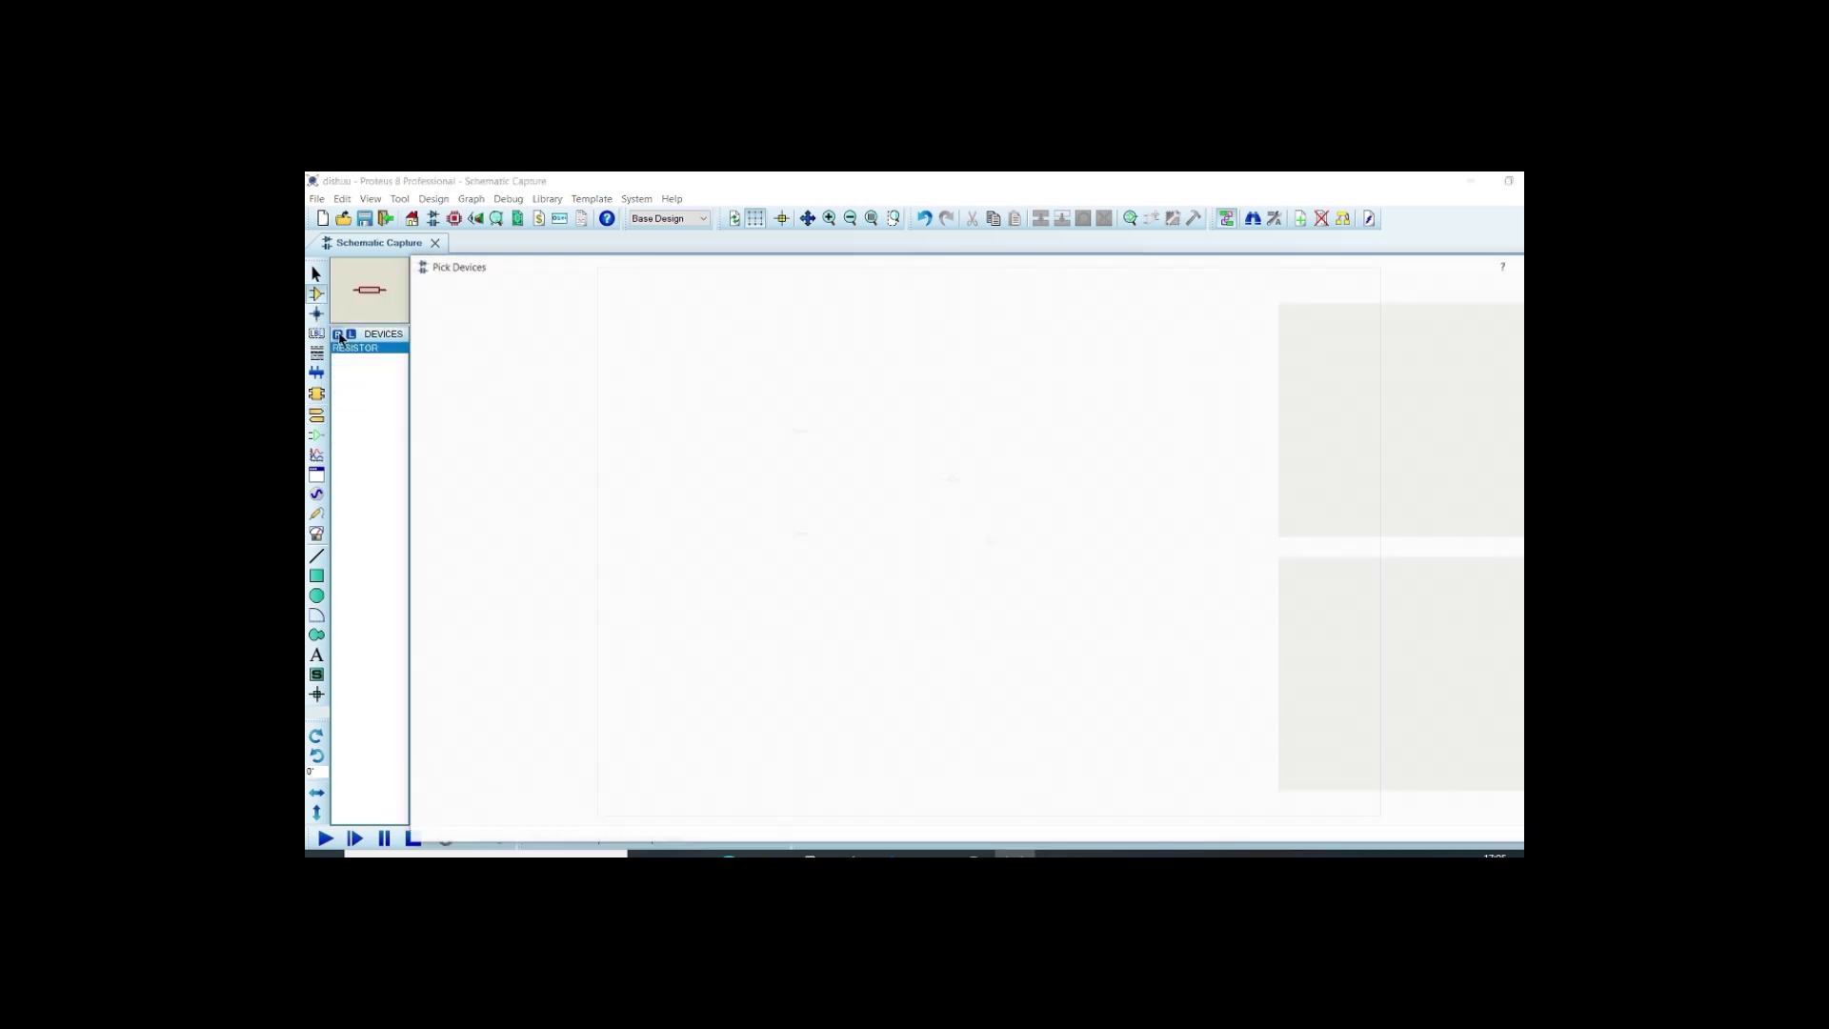
{"action": "type", "text": "and"}
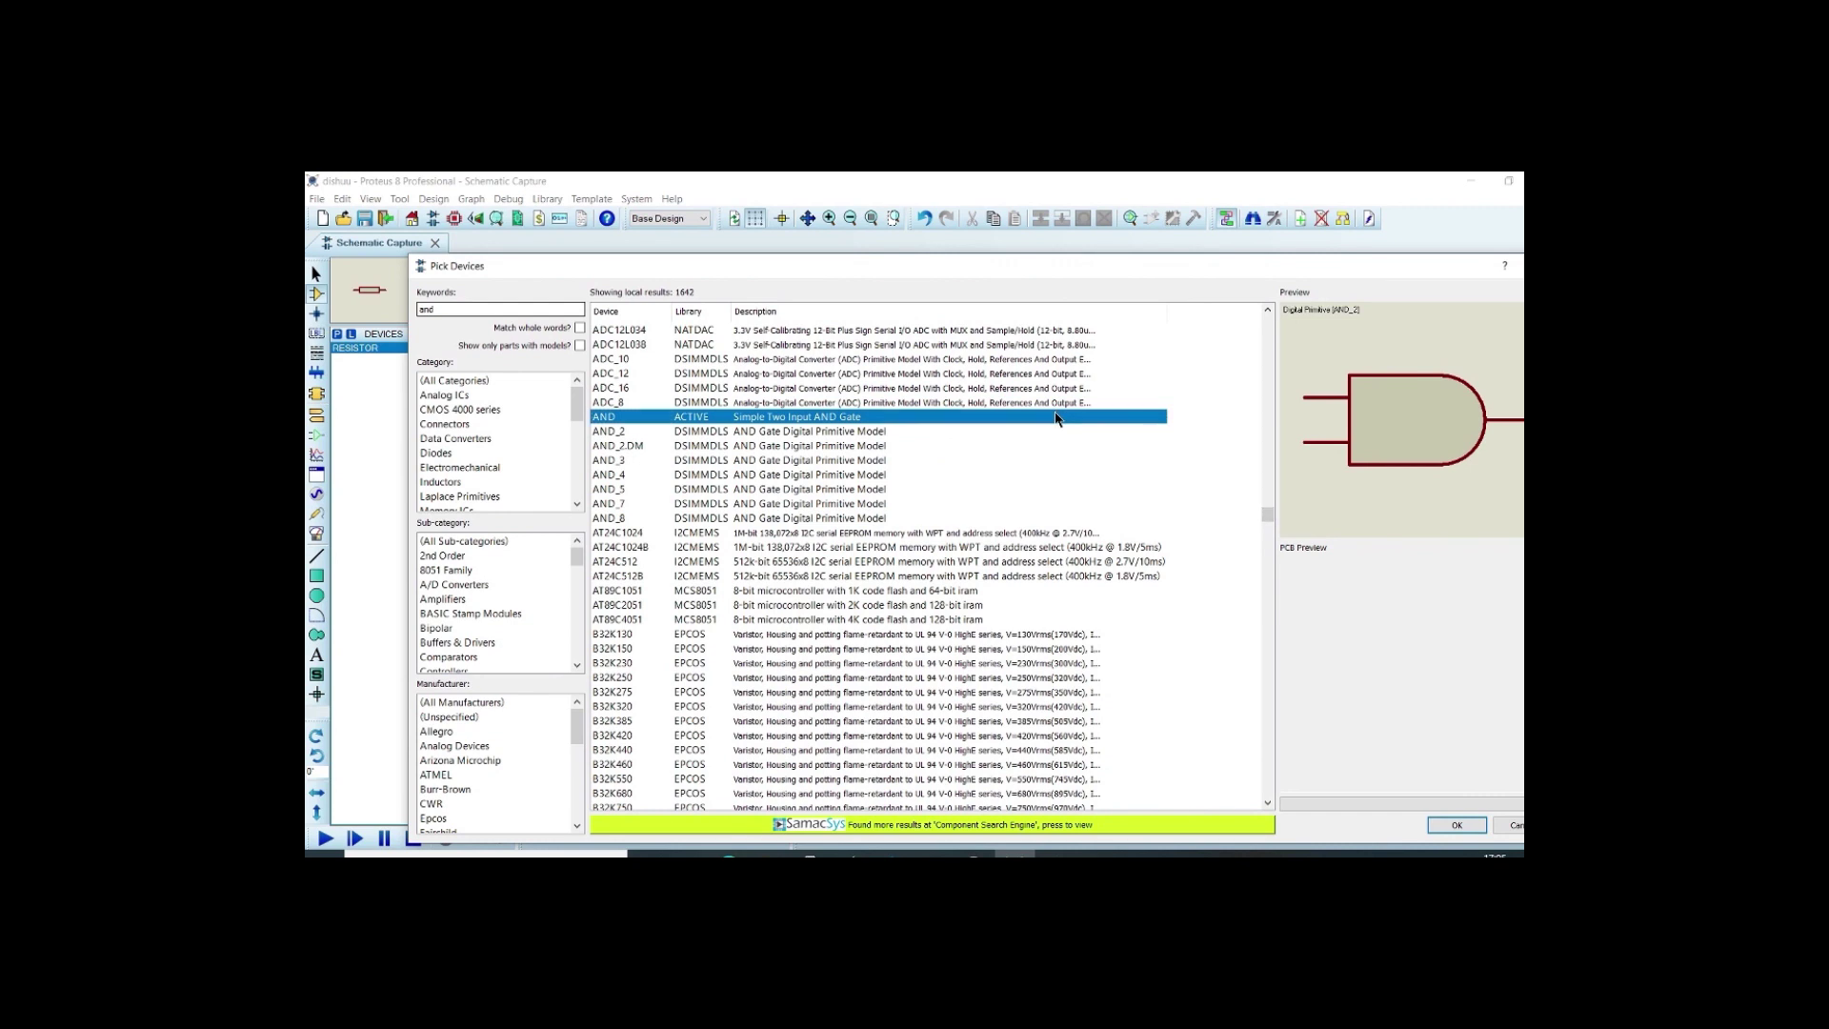
{"action": "double_click", "coordinate": [1056, 417]}
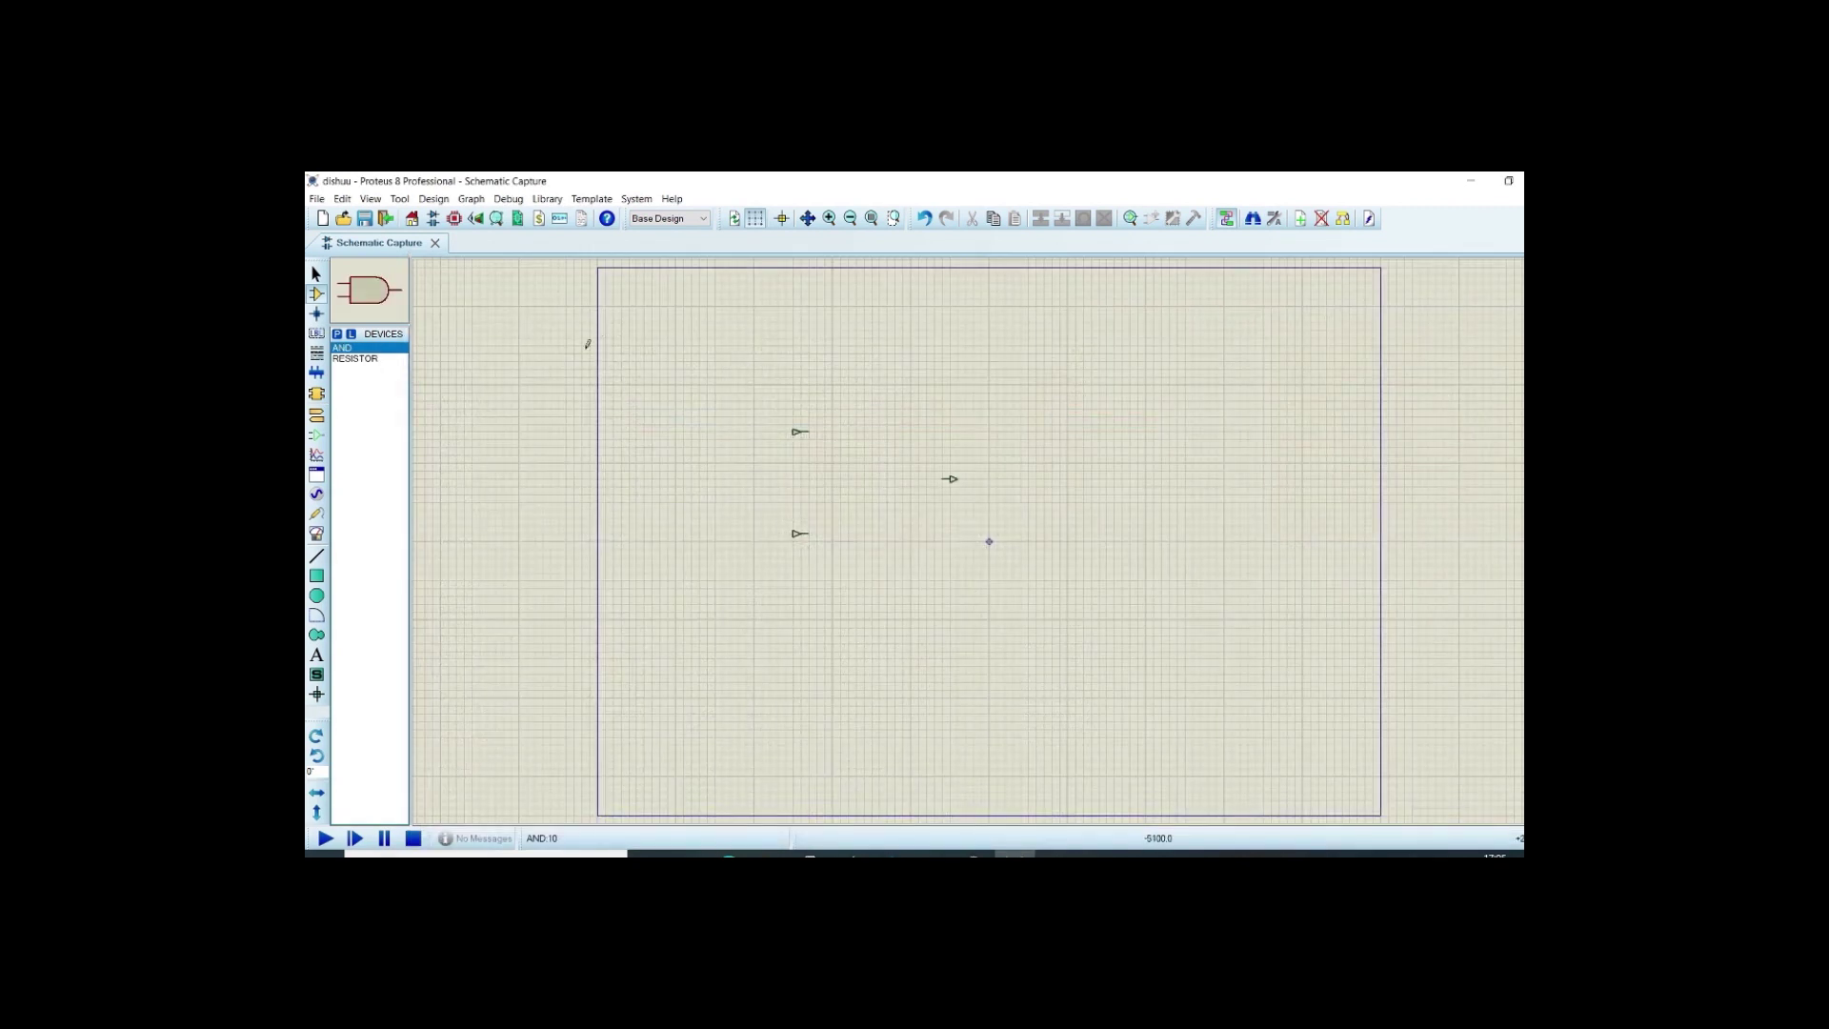
{"action": "left_click", "coordinate": [853, 472]}
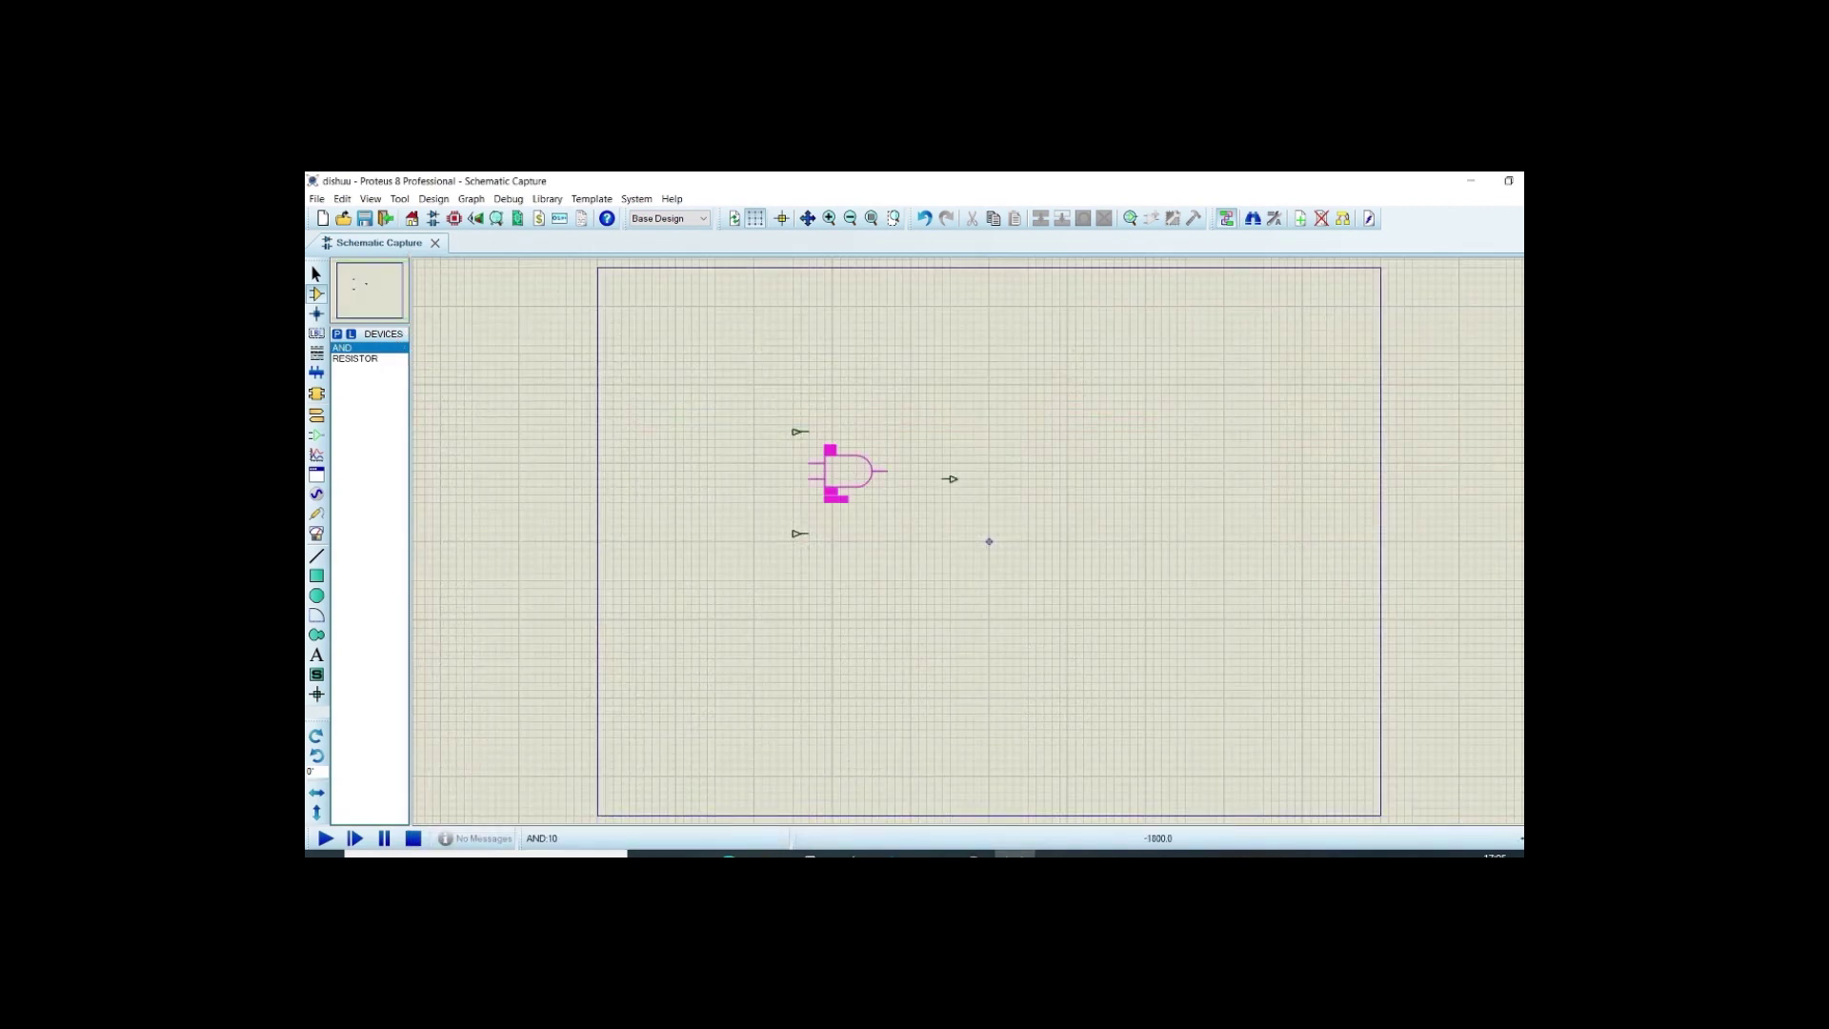
{"action": "left_click", "coordinate": [886, 476]}
Wire the upper and lower input terminals to the AND gate's matching inputs, and its output to the output terminal.
{"action": "left_click", "coordinate": [806, 432]}
{"action": "left_click", "coordinate": [849, 470]}
{"action": "left_click", "coordinate": [807, 534]}
{"action": "left_click", "coordinate": [850, 487]}
{"action": "left_click", "coordinate": [928, 479]}
{"action": "left_click", "coordinate": [948, 479]}
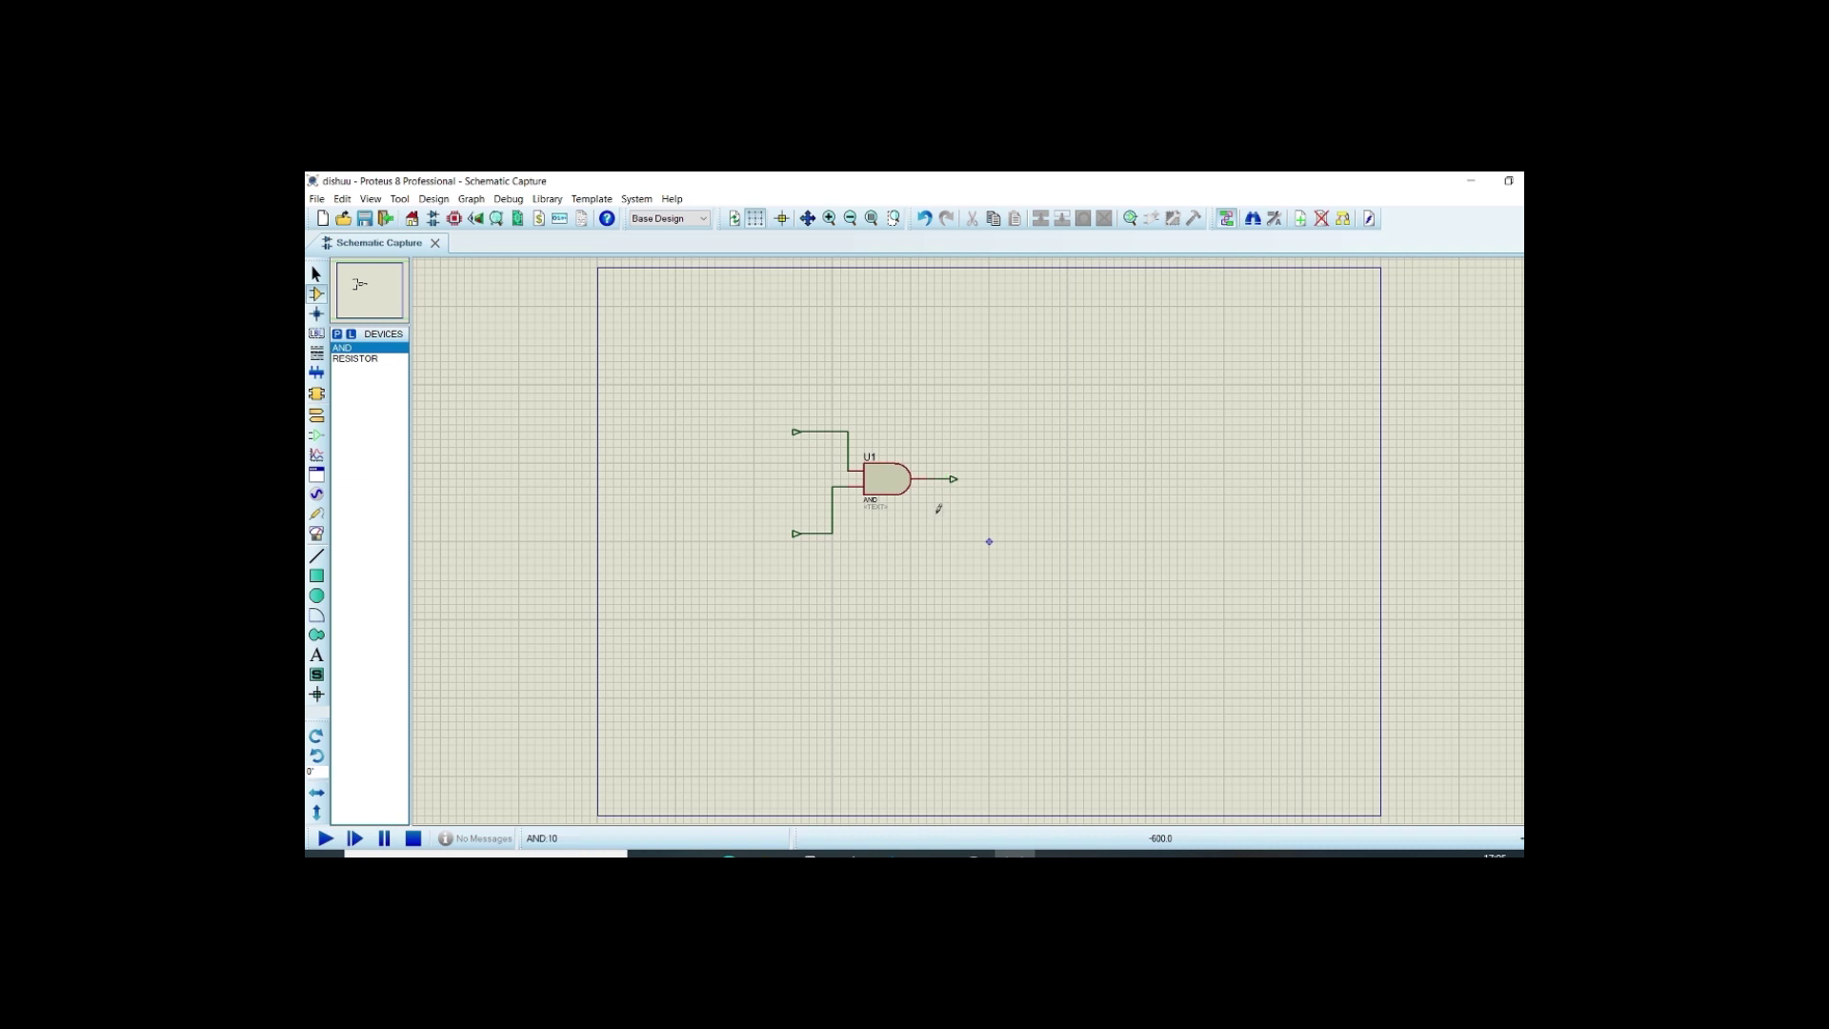
Label the upper input terminal "input1" and the lower input terminal "input2".
{"action": "double_click", "coordinate": [797, 435]}
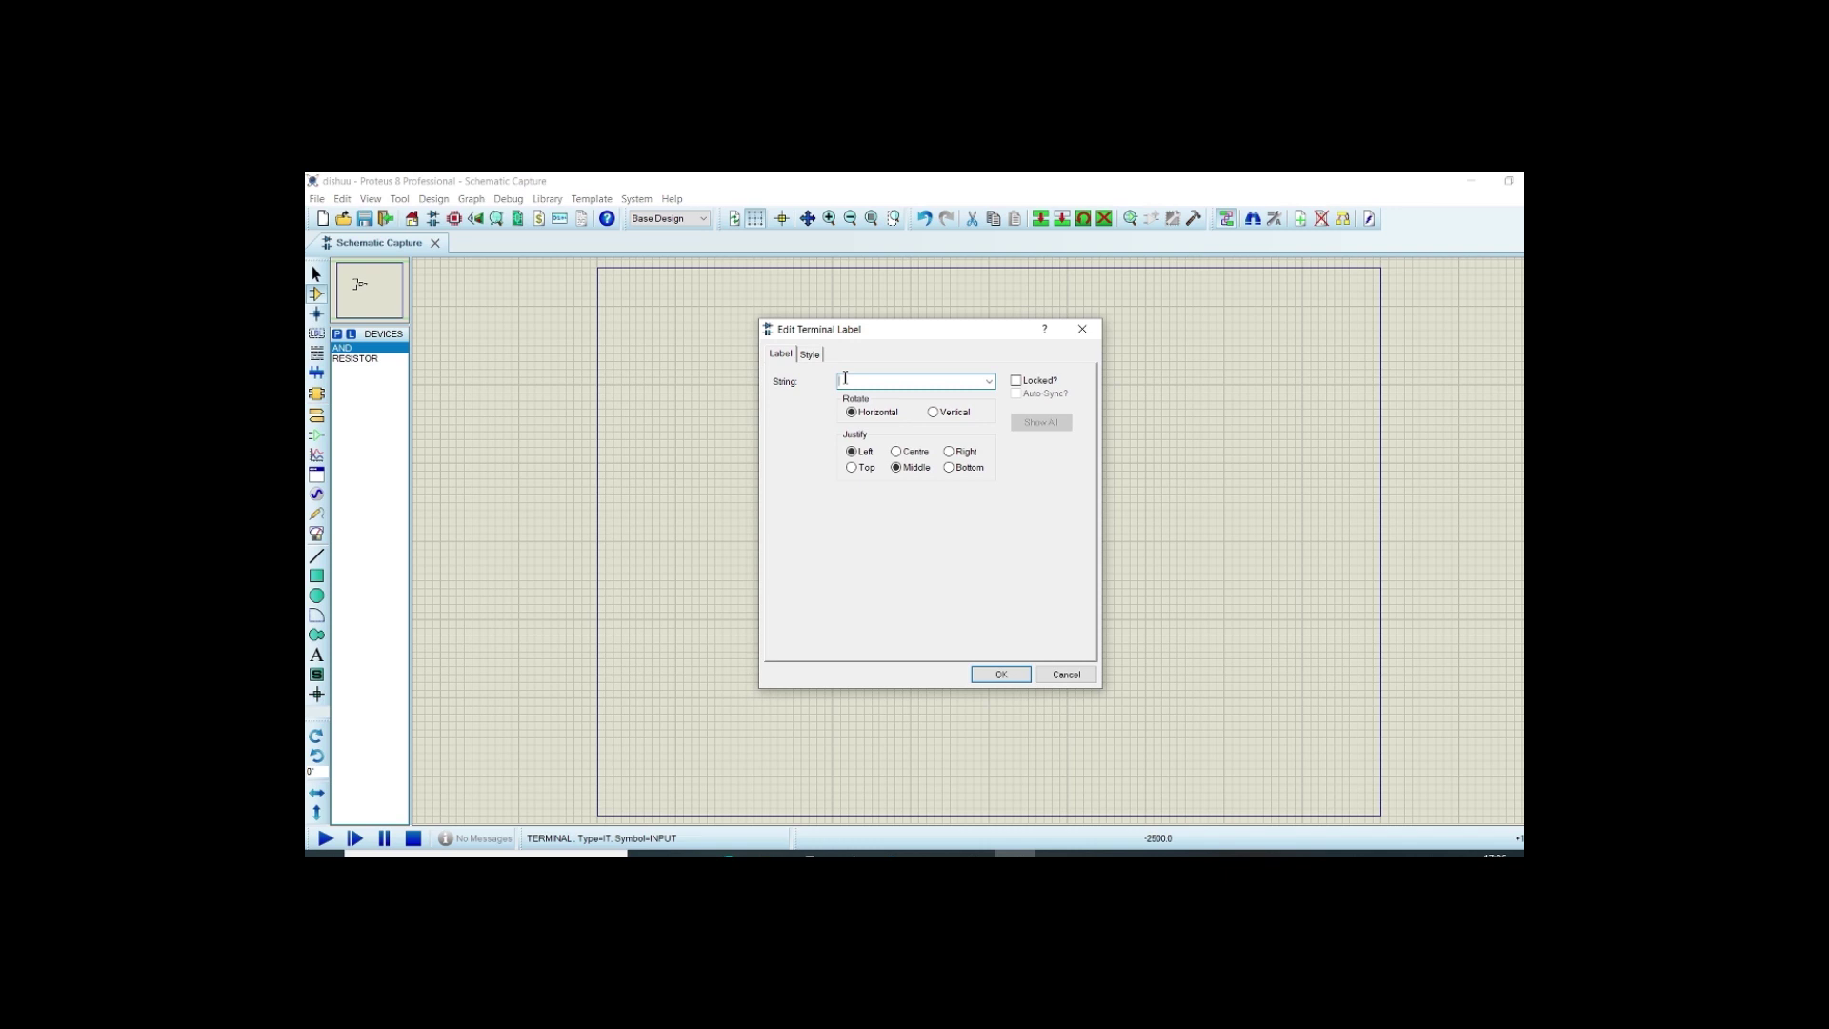
{"action": "type", "text": "input1"}
{"action": "left_click", "coordinate": [1002, 675]}
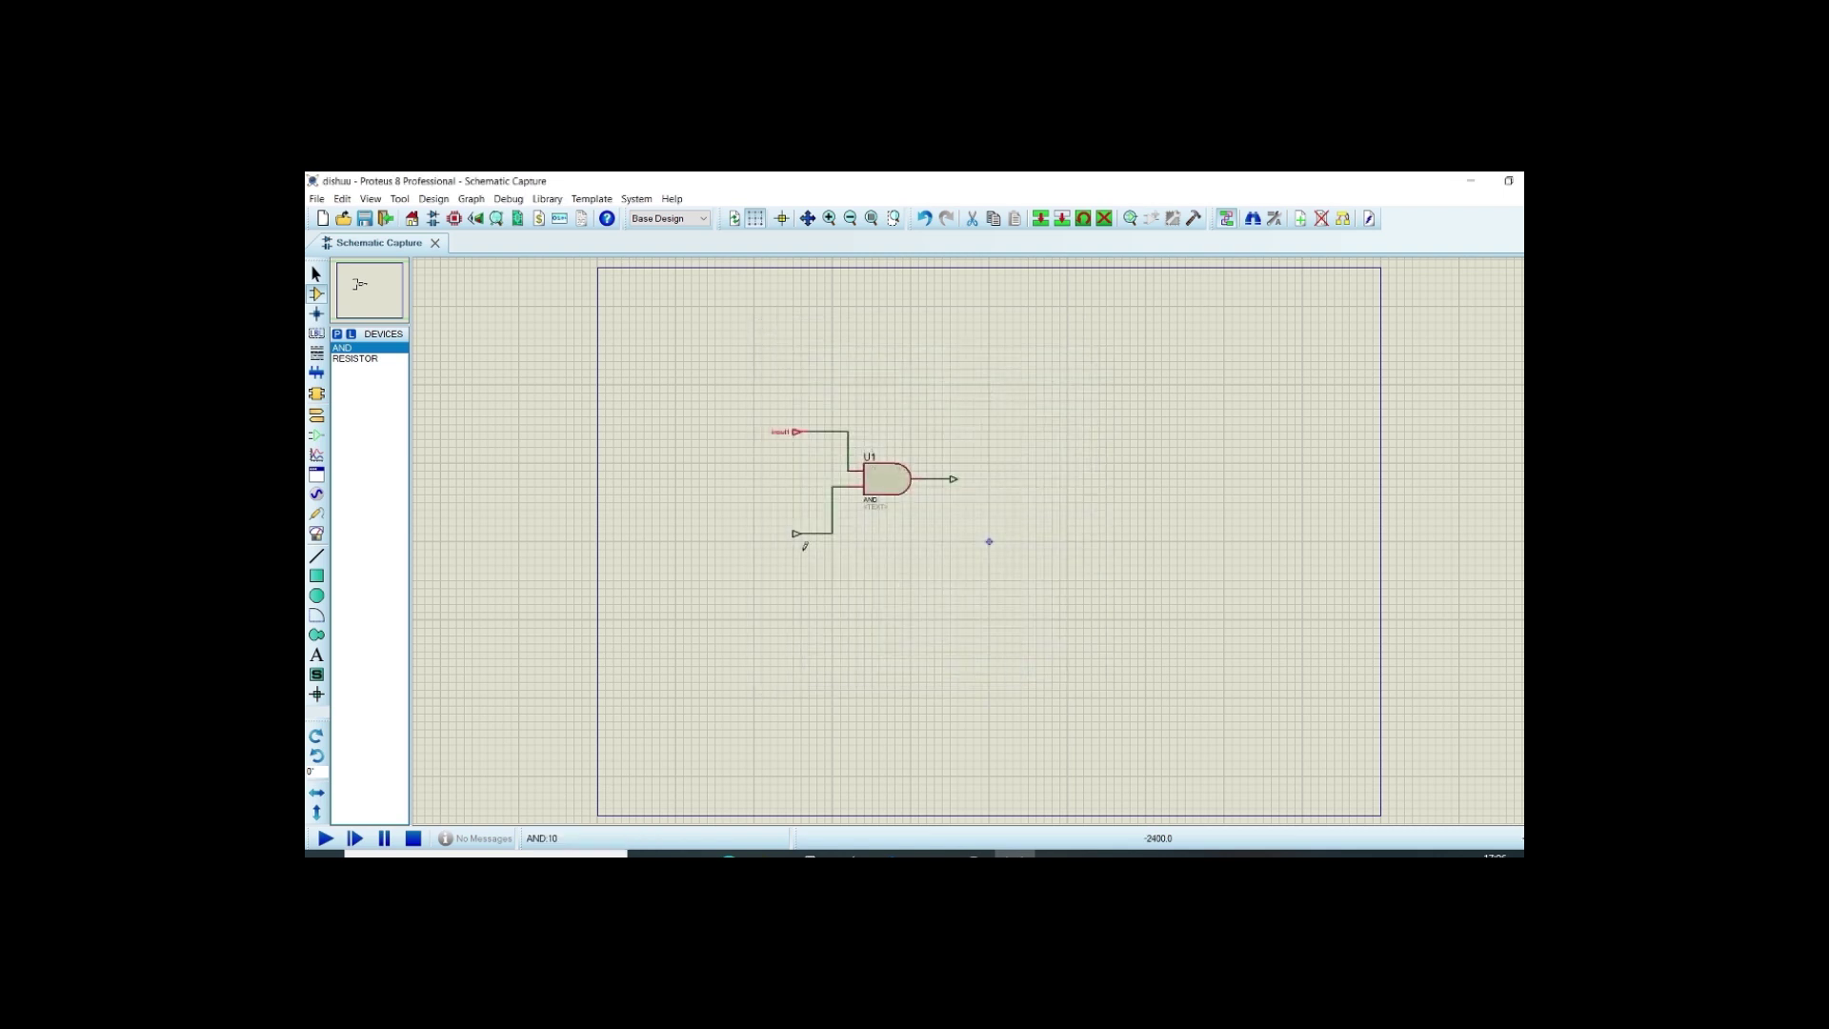
{"action": "double_click", "coordinate": [796, 537]}
{"action": "type", "text": "input2"}
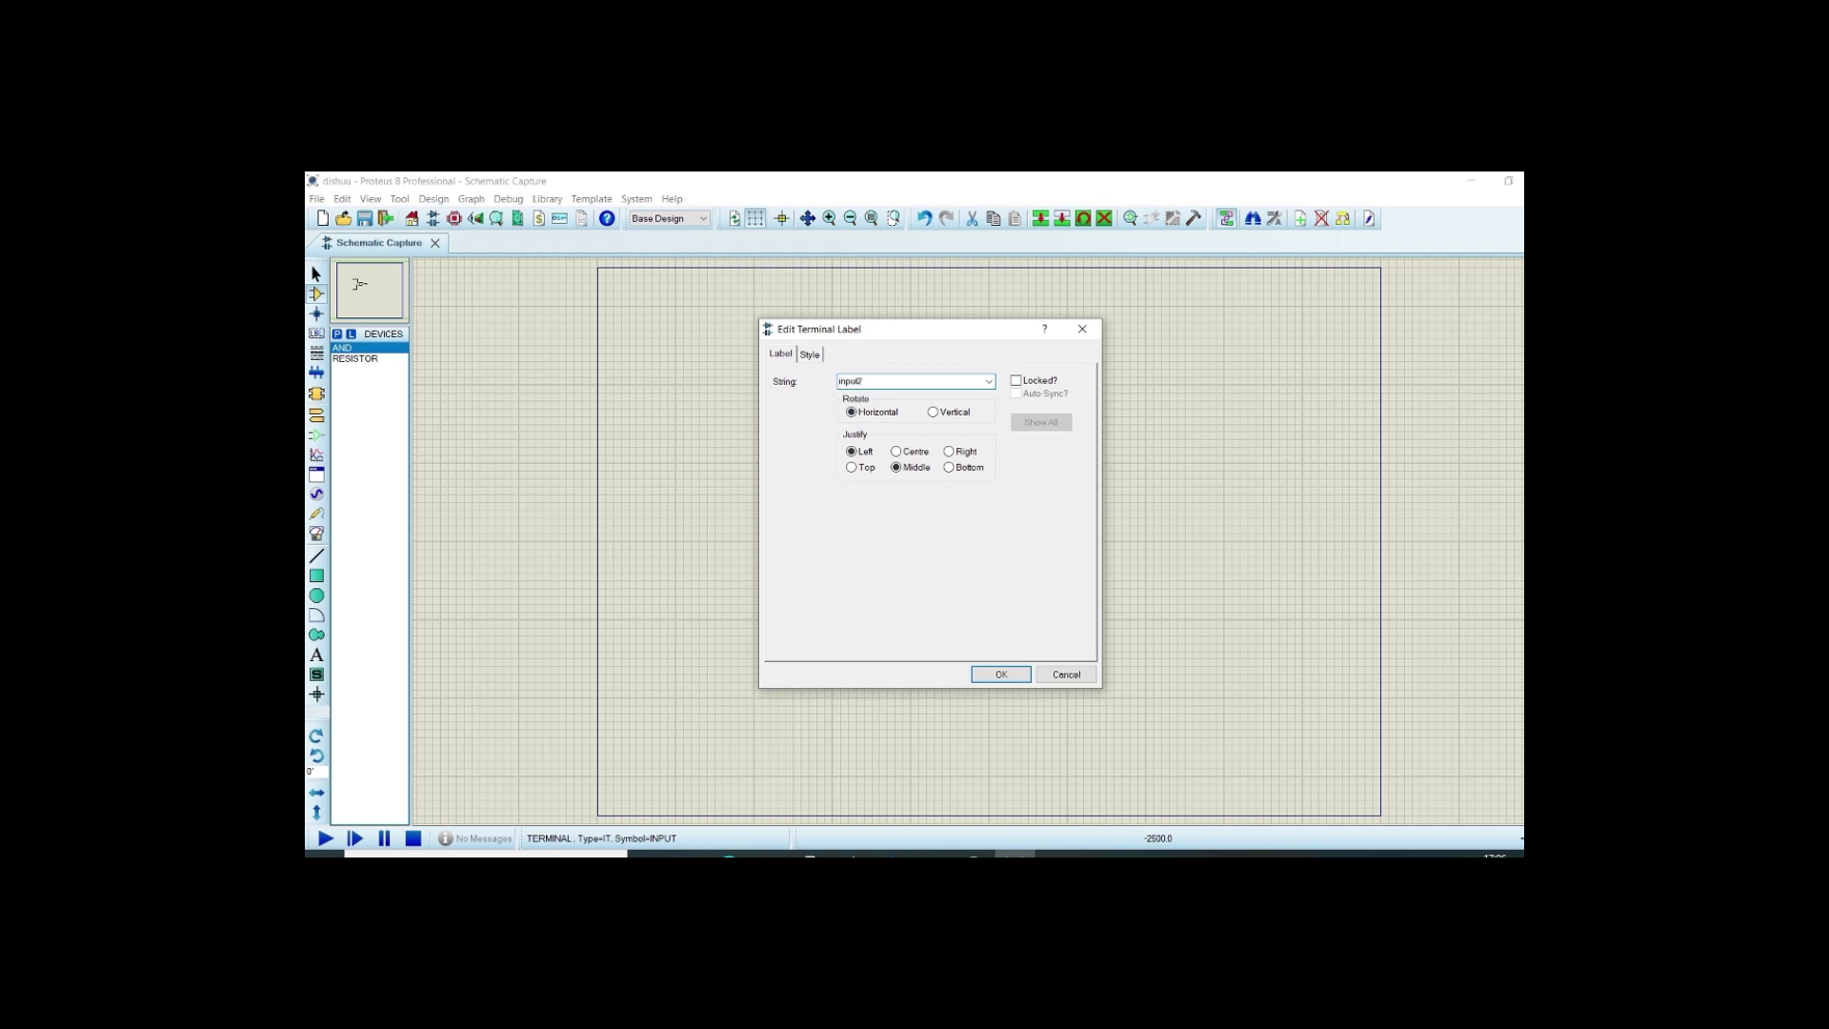
{"action": "key", "text": "Return"}
Label the output terminal "output" and return to the parent sheet.
{"action": "double_click", "coordinate": [953, 479]}
{"action": "key", "text": "Return"}
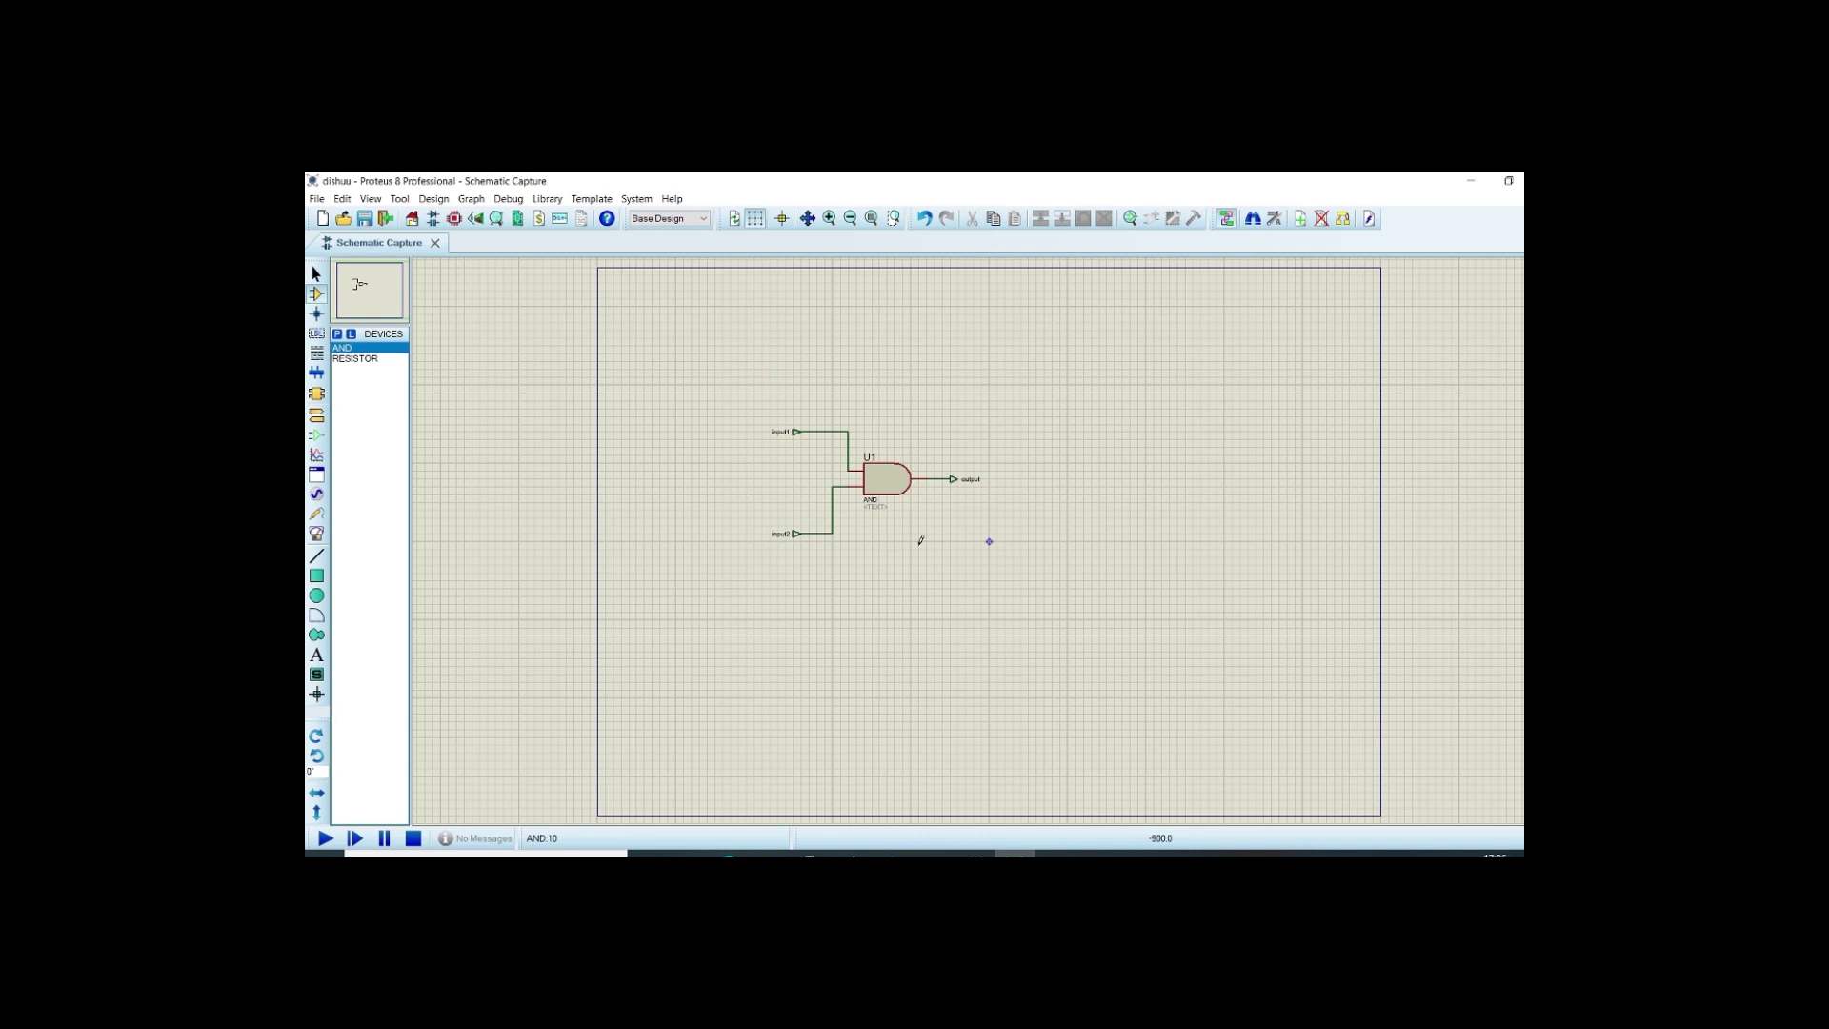
{"action": "right_click", "coordinate": [920, 540]}
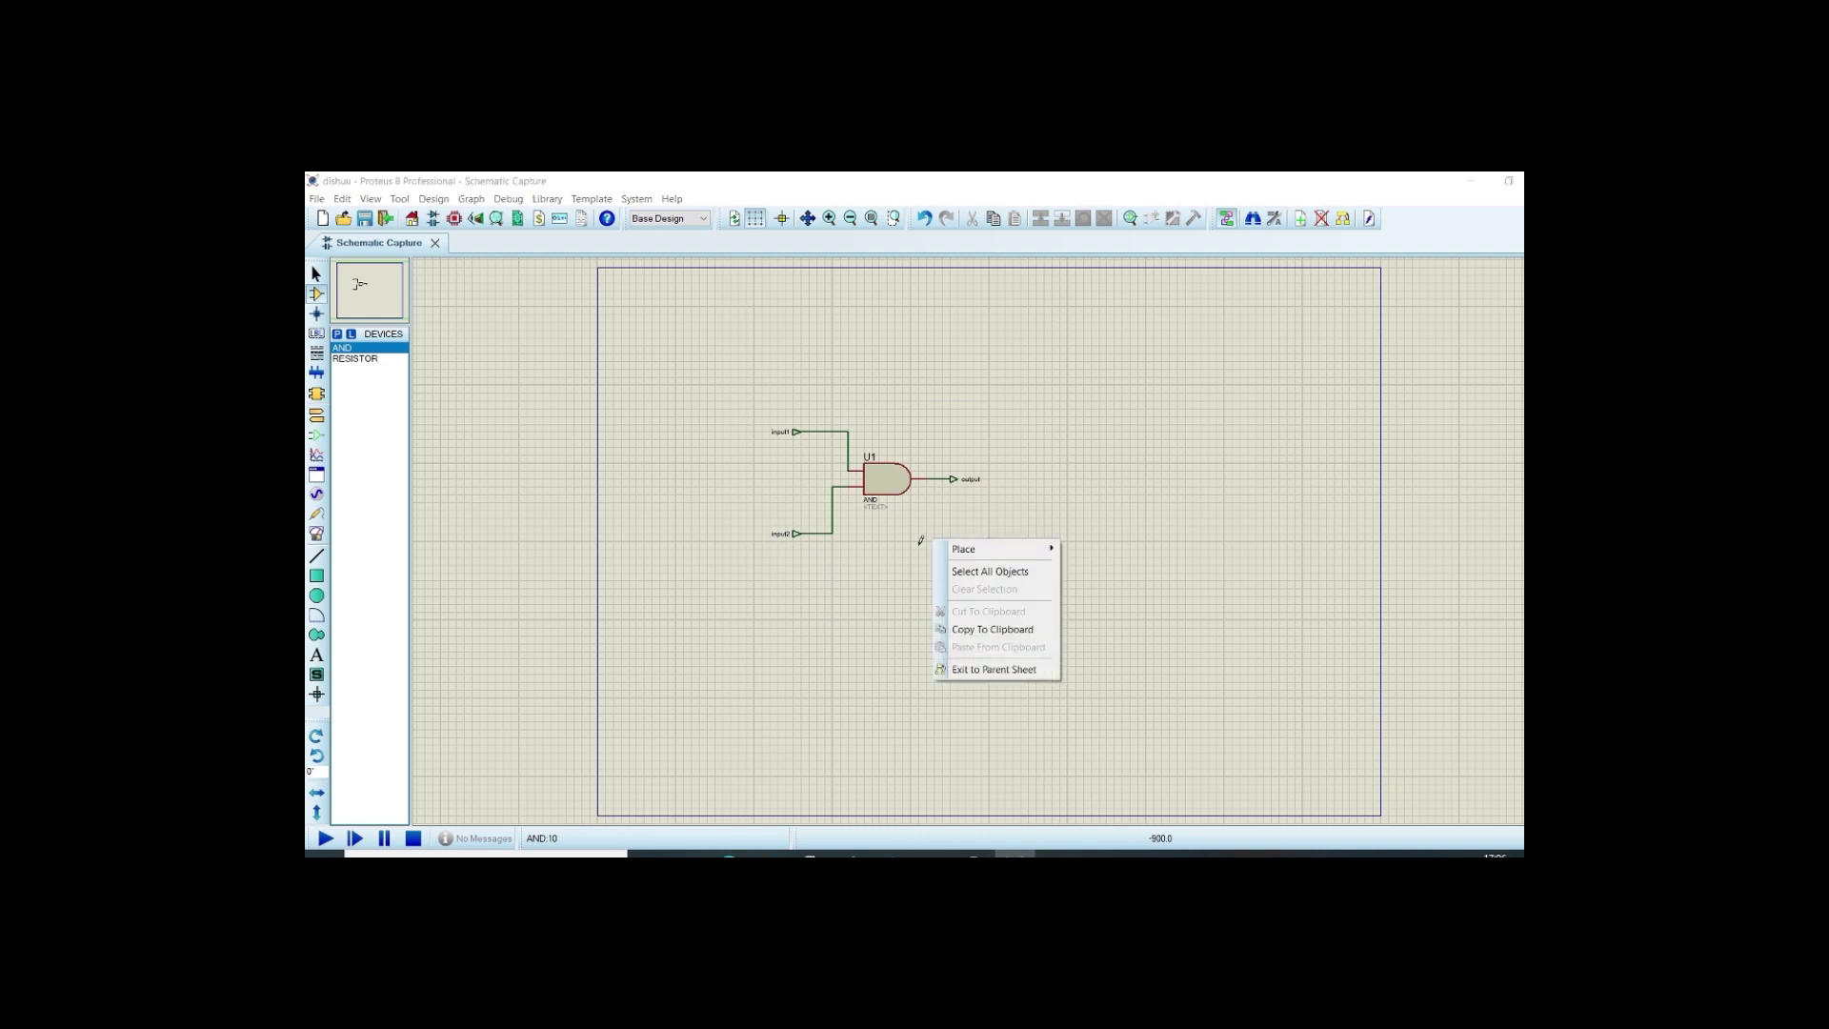
{"action": "left_click", "coordinate": [994, 670]}
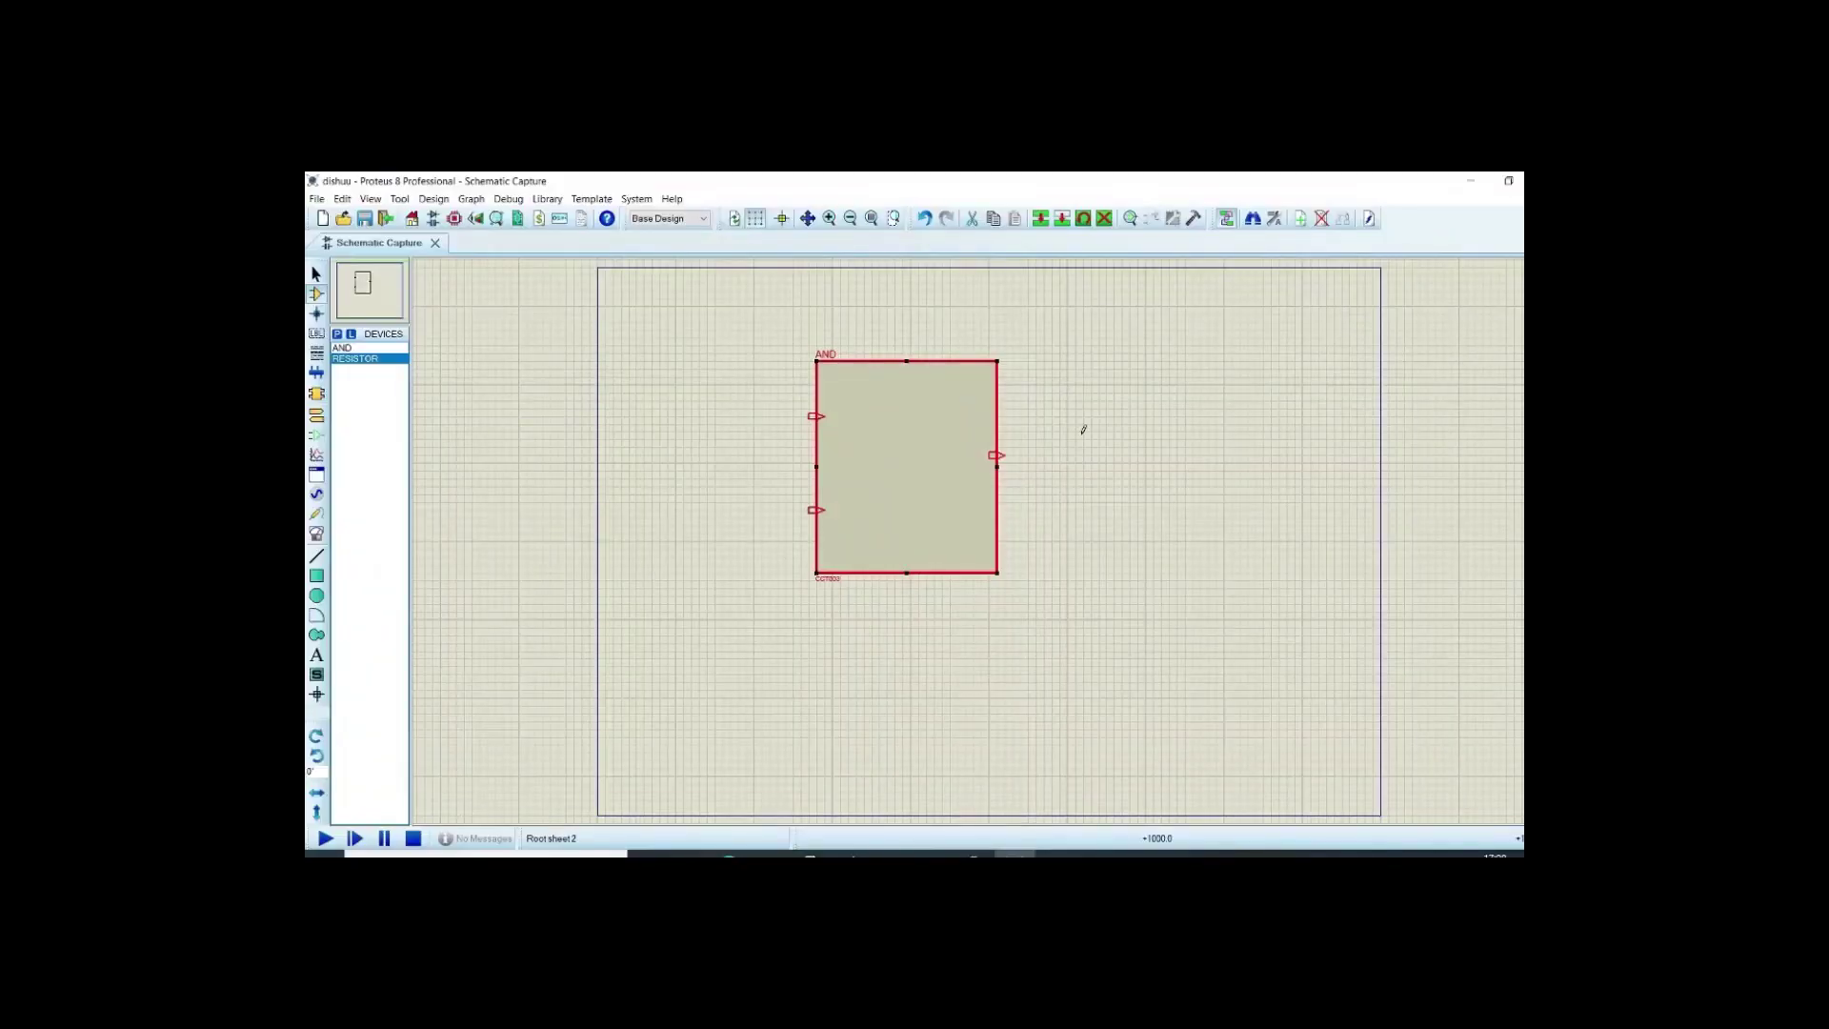
Label the AND subcircuit's upper input port "input1" and its lower input port "input2".
{"action": "left_click", "coordinate": [1082, 429]}
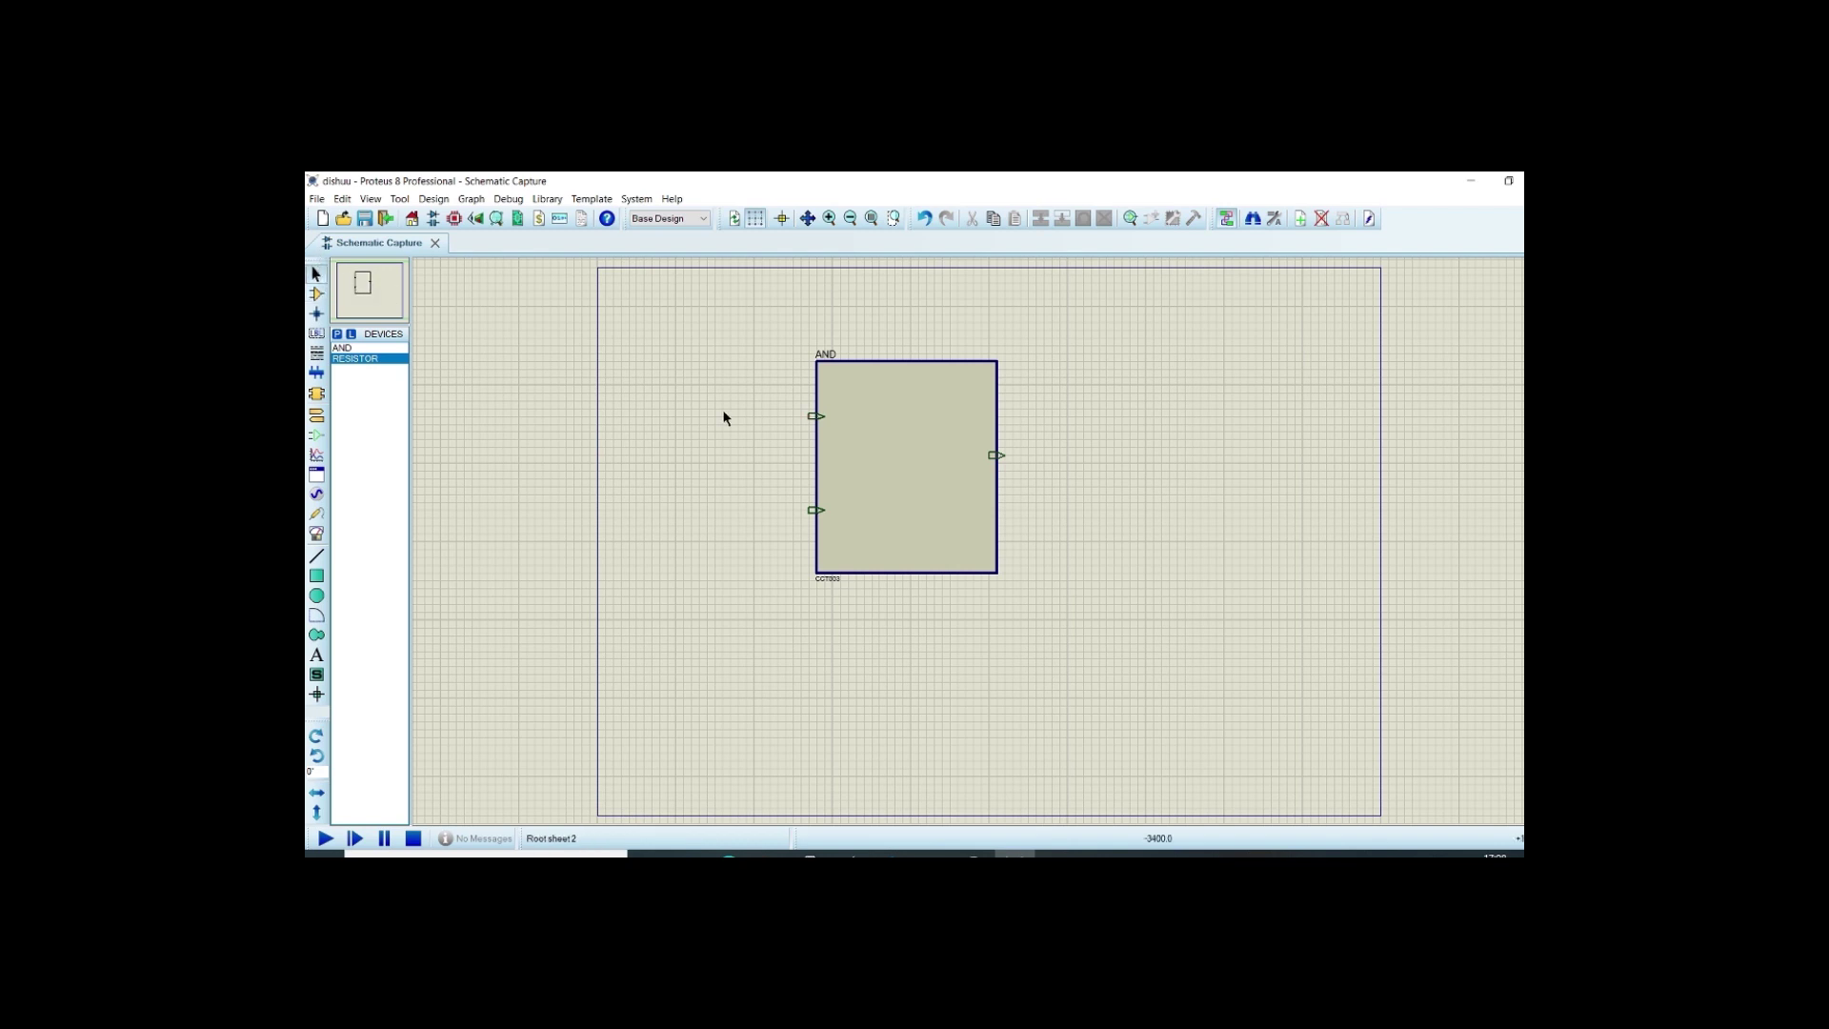
{"action": "key", "text": "ctrl+z"}
{"action": "right_click", "coordinate": [813, 413]}
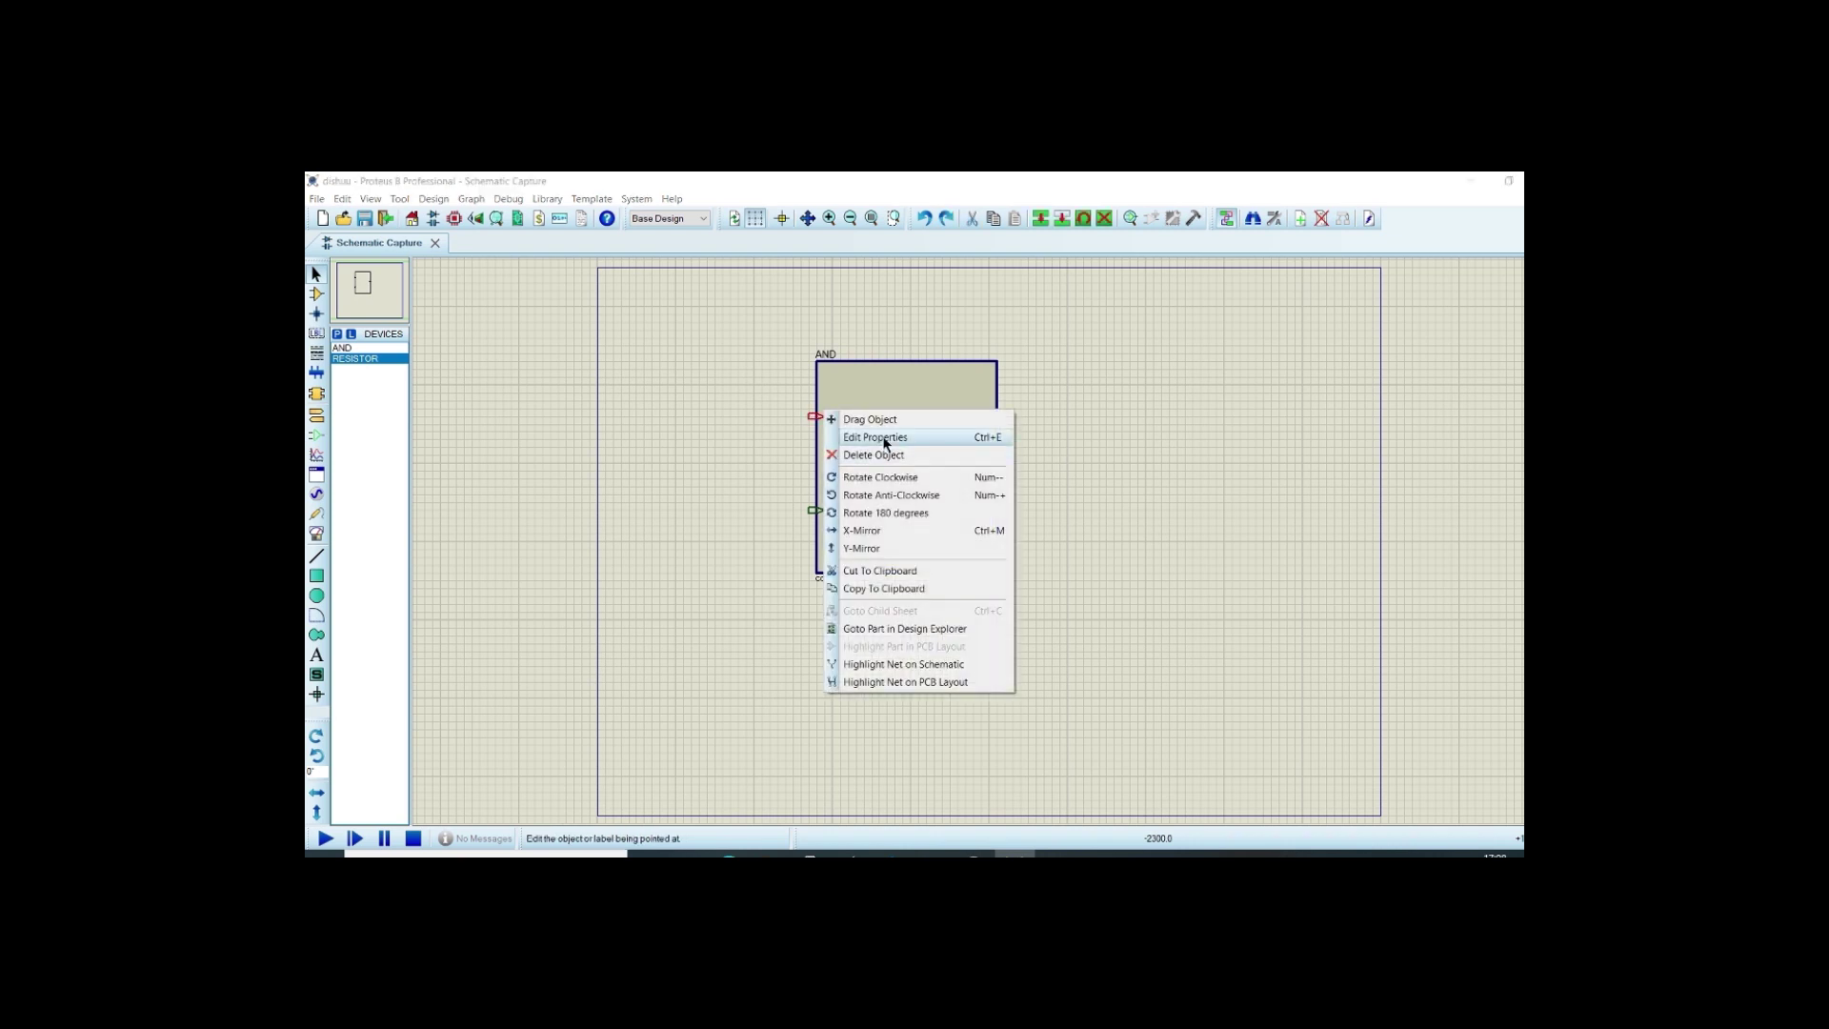
{"action": "left_click", "coordinate": [881, 436]}
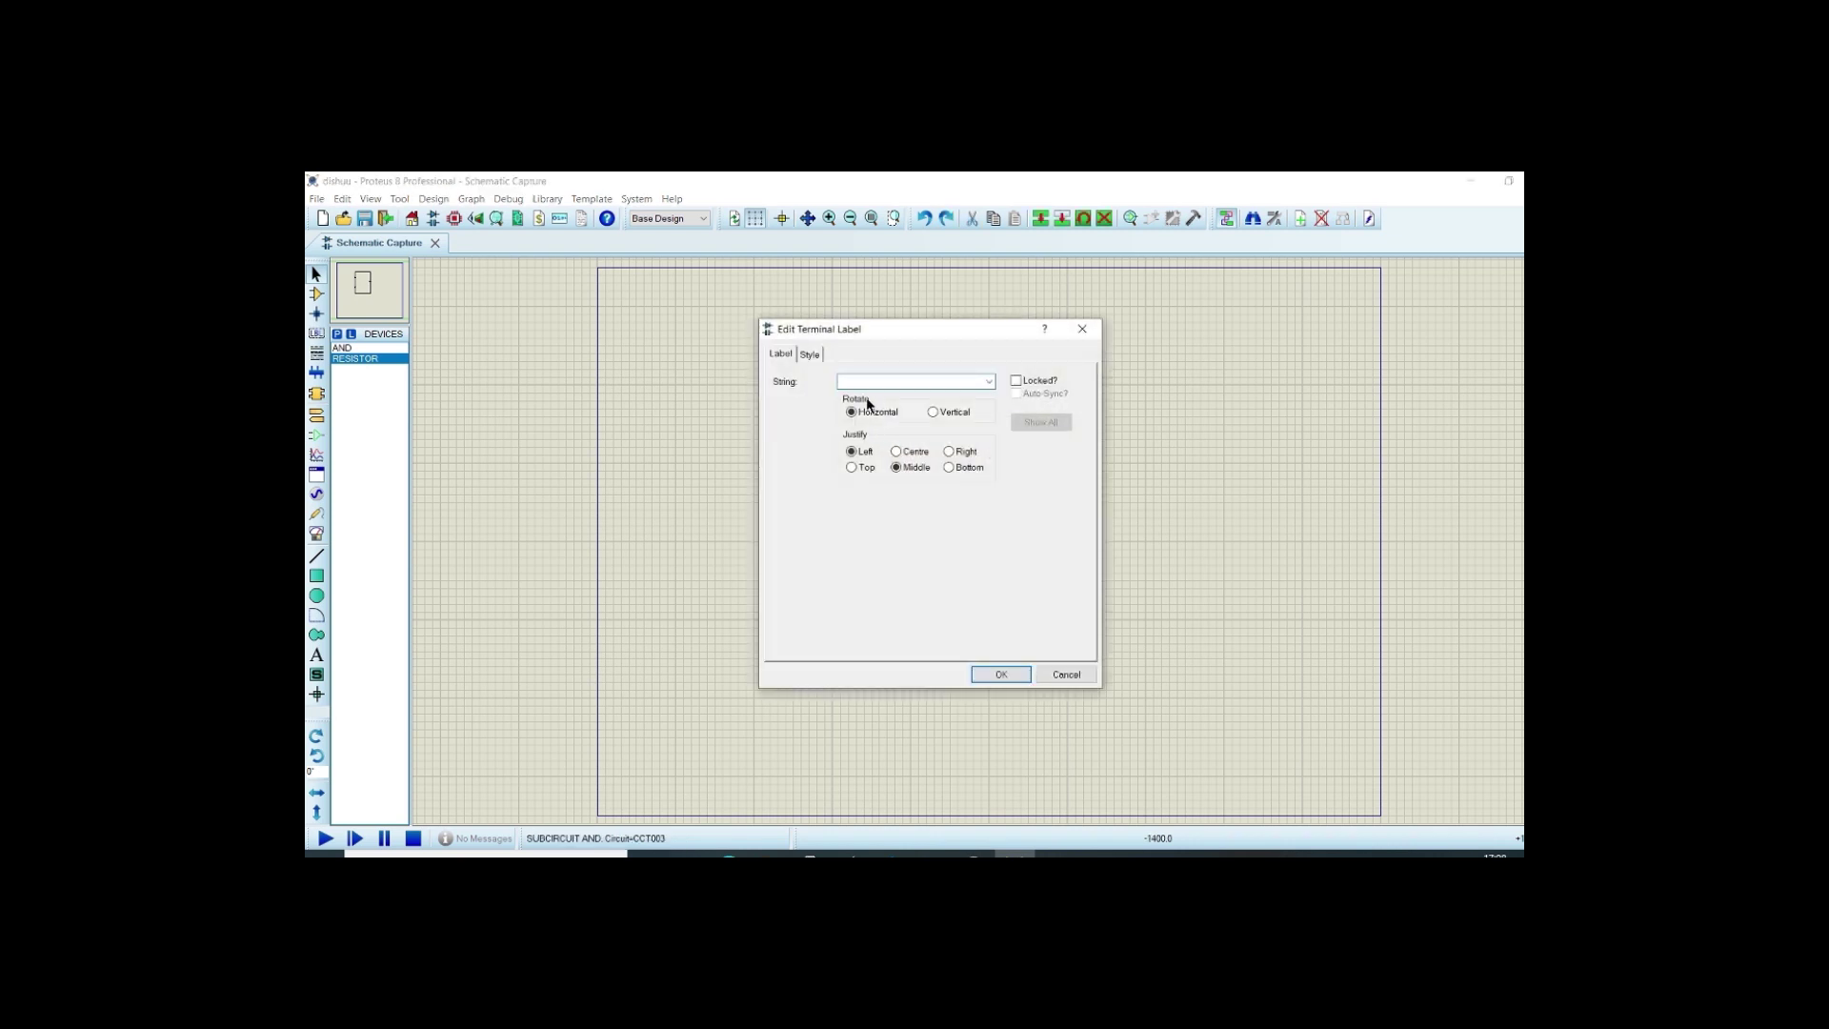
{"action": "type", "text": "inp"}
{"action": "key", "text": "Return"}
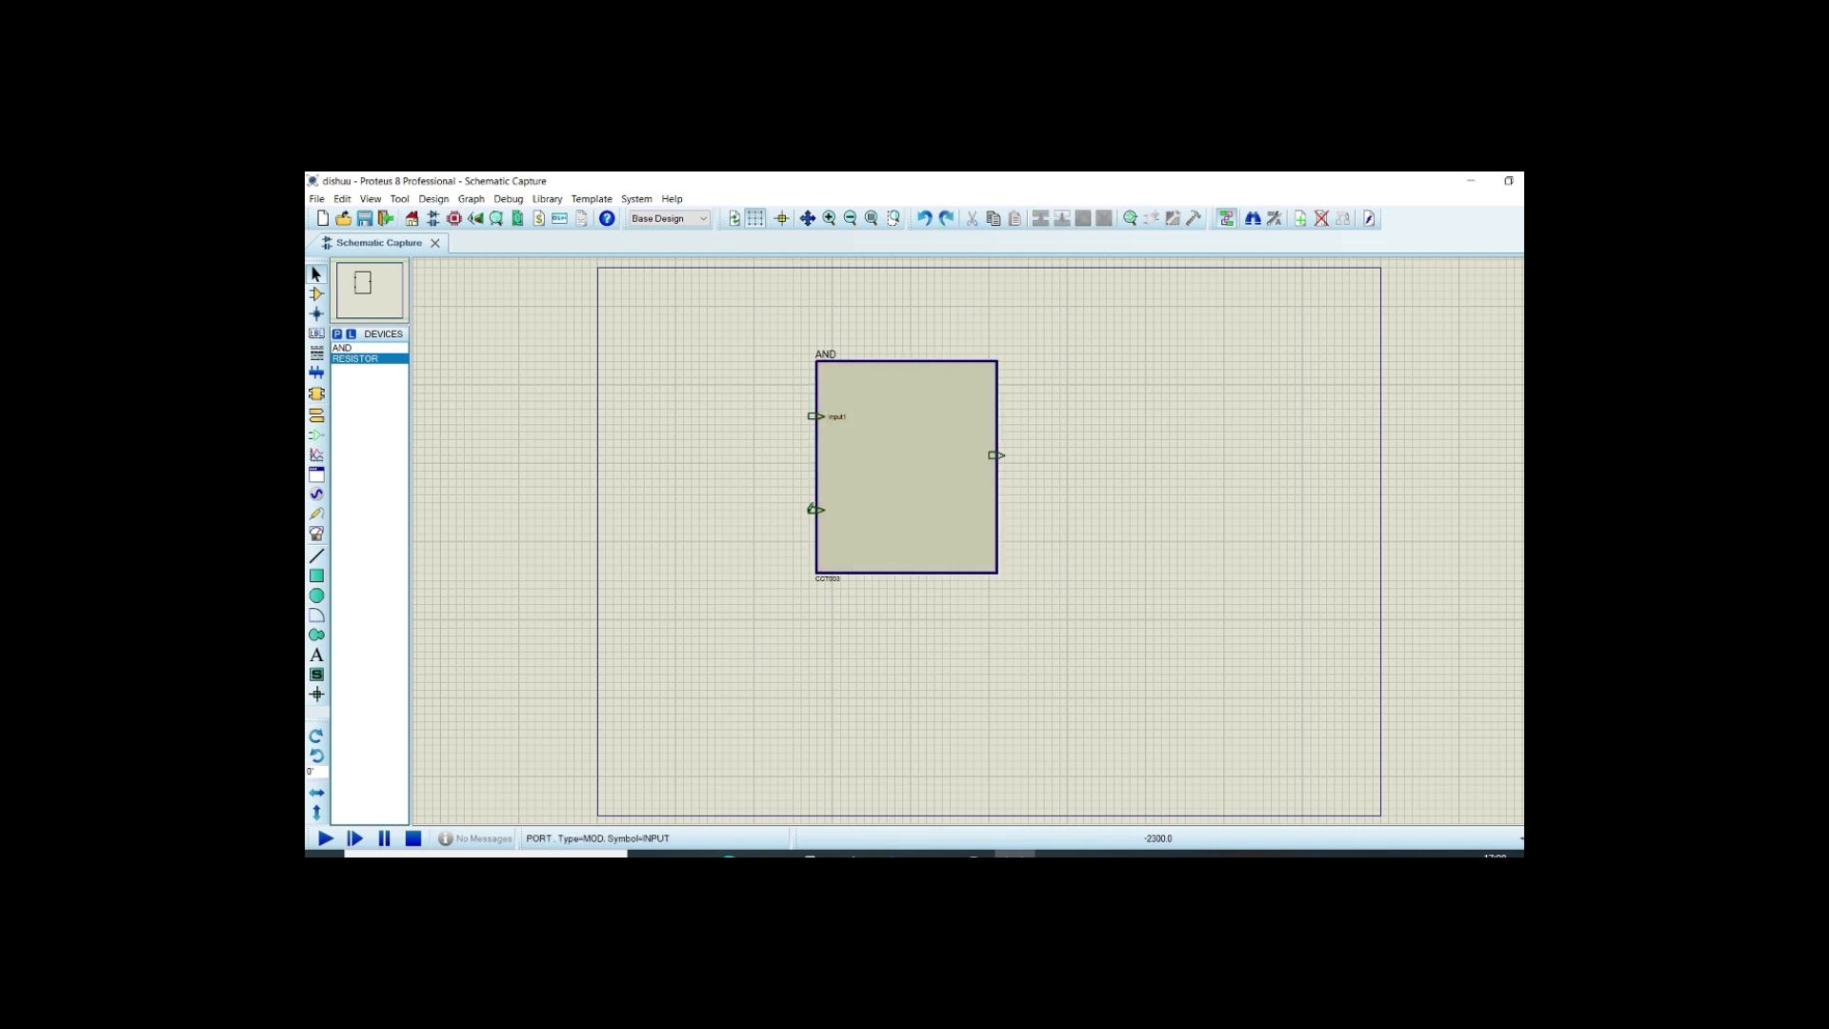
{"action": "right_click", "coordinate": [817, 511]}
{"action": "left_click", "coordinate": [864, 536]}
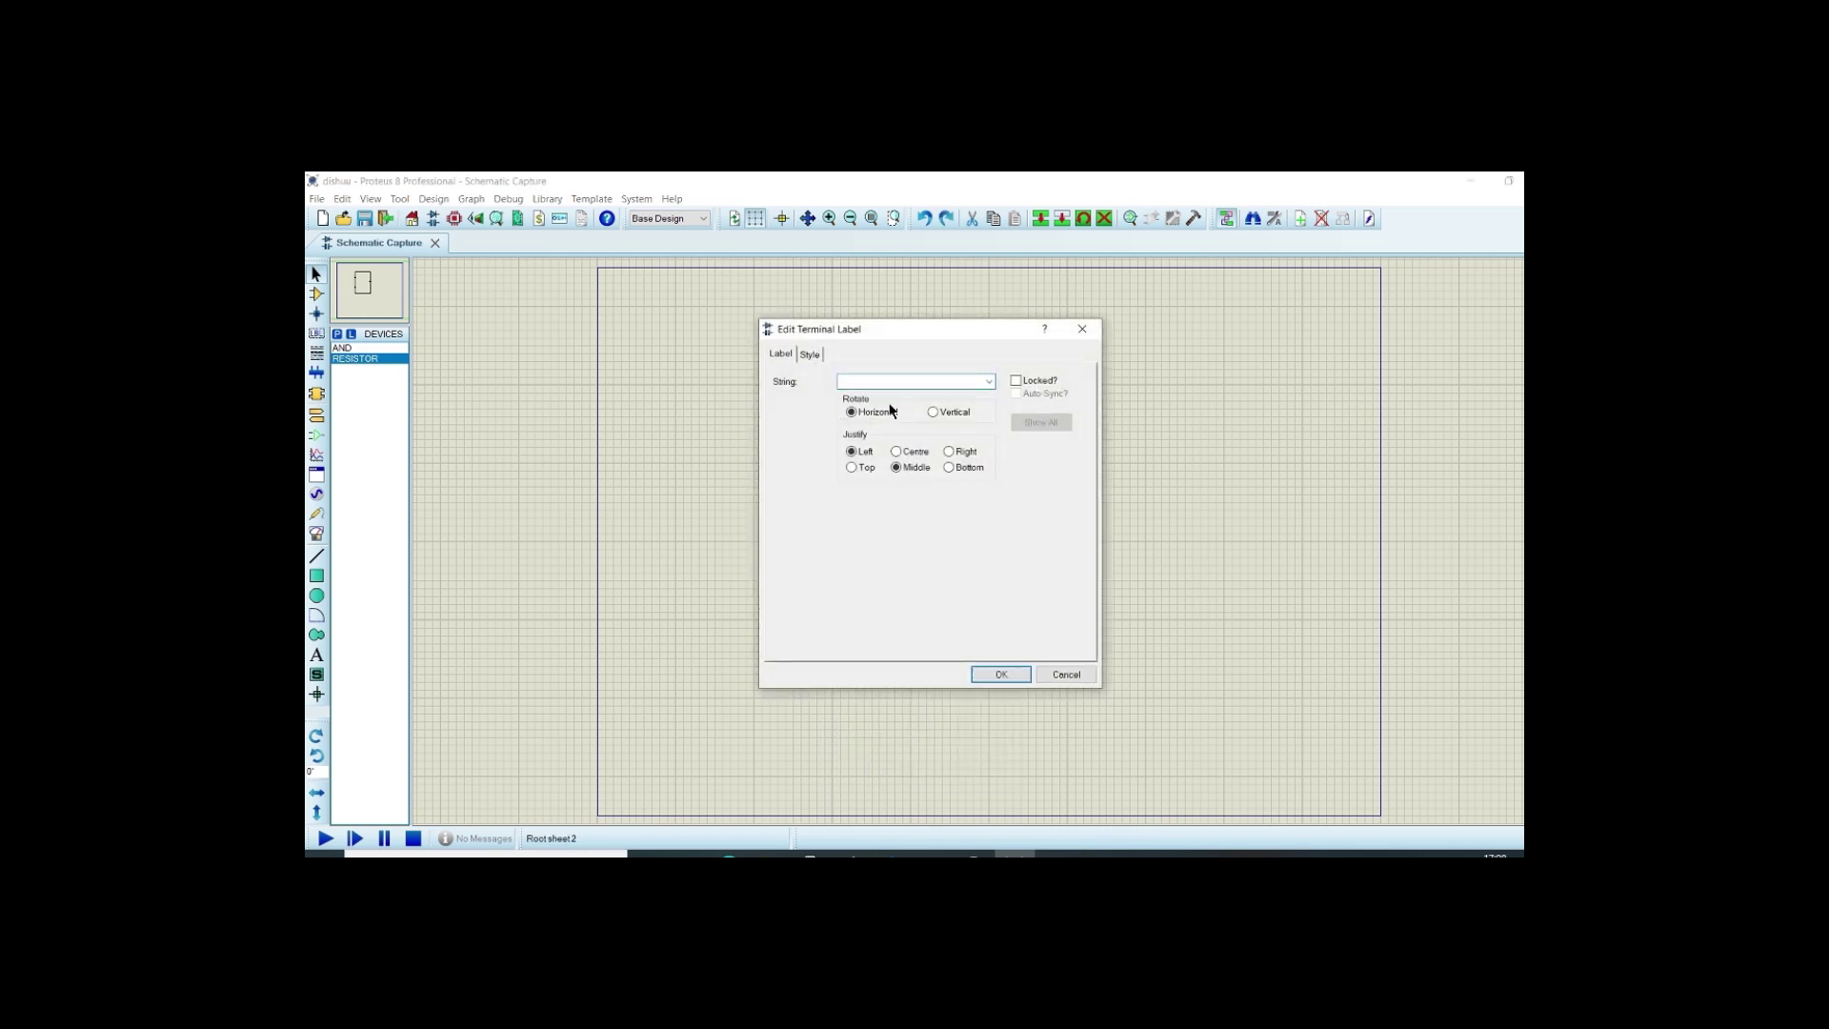
{"action": "type", "text": "input2"}
{"action": "key", "text": "Return"}
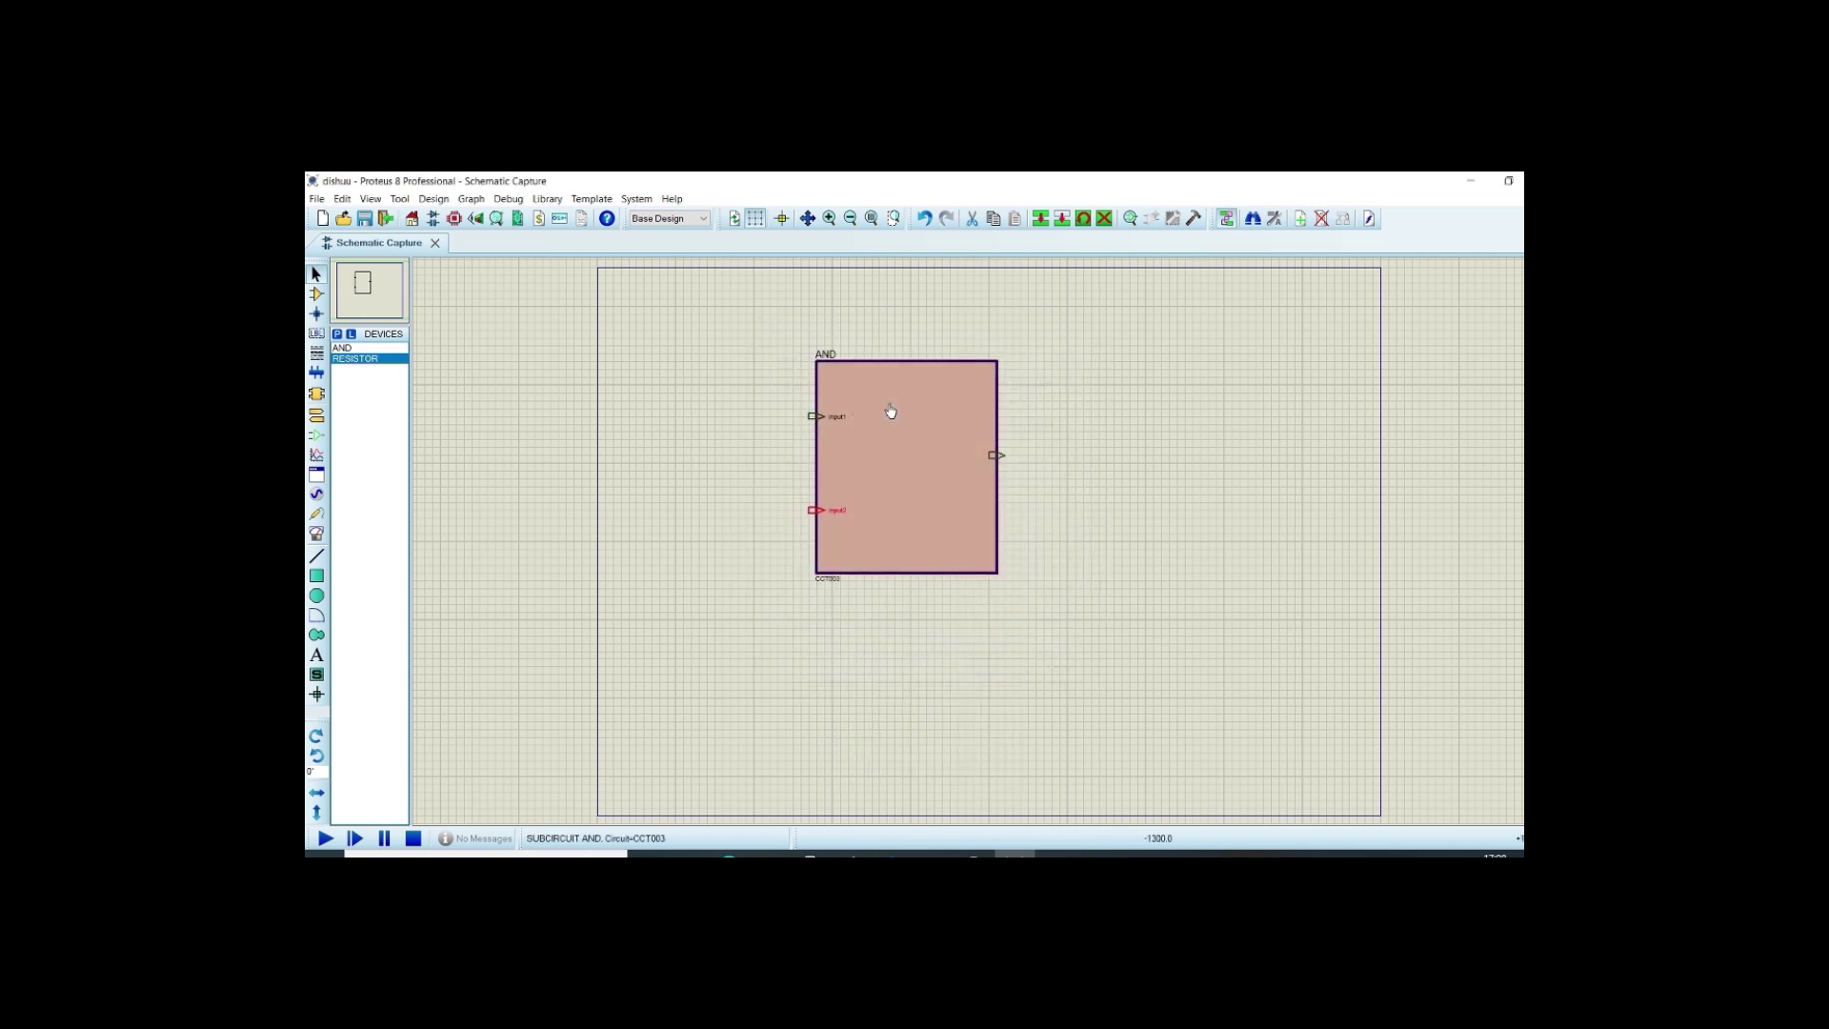
Label the port on the AND subcircuit's output side "output".
{"action": "double_click", "coordinate": [999, 456]}
{"action": "type", "text": "output"}
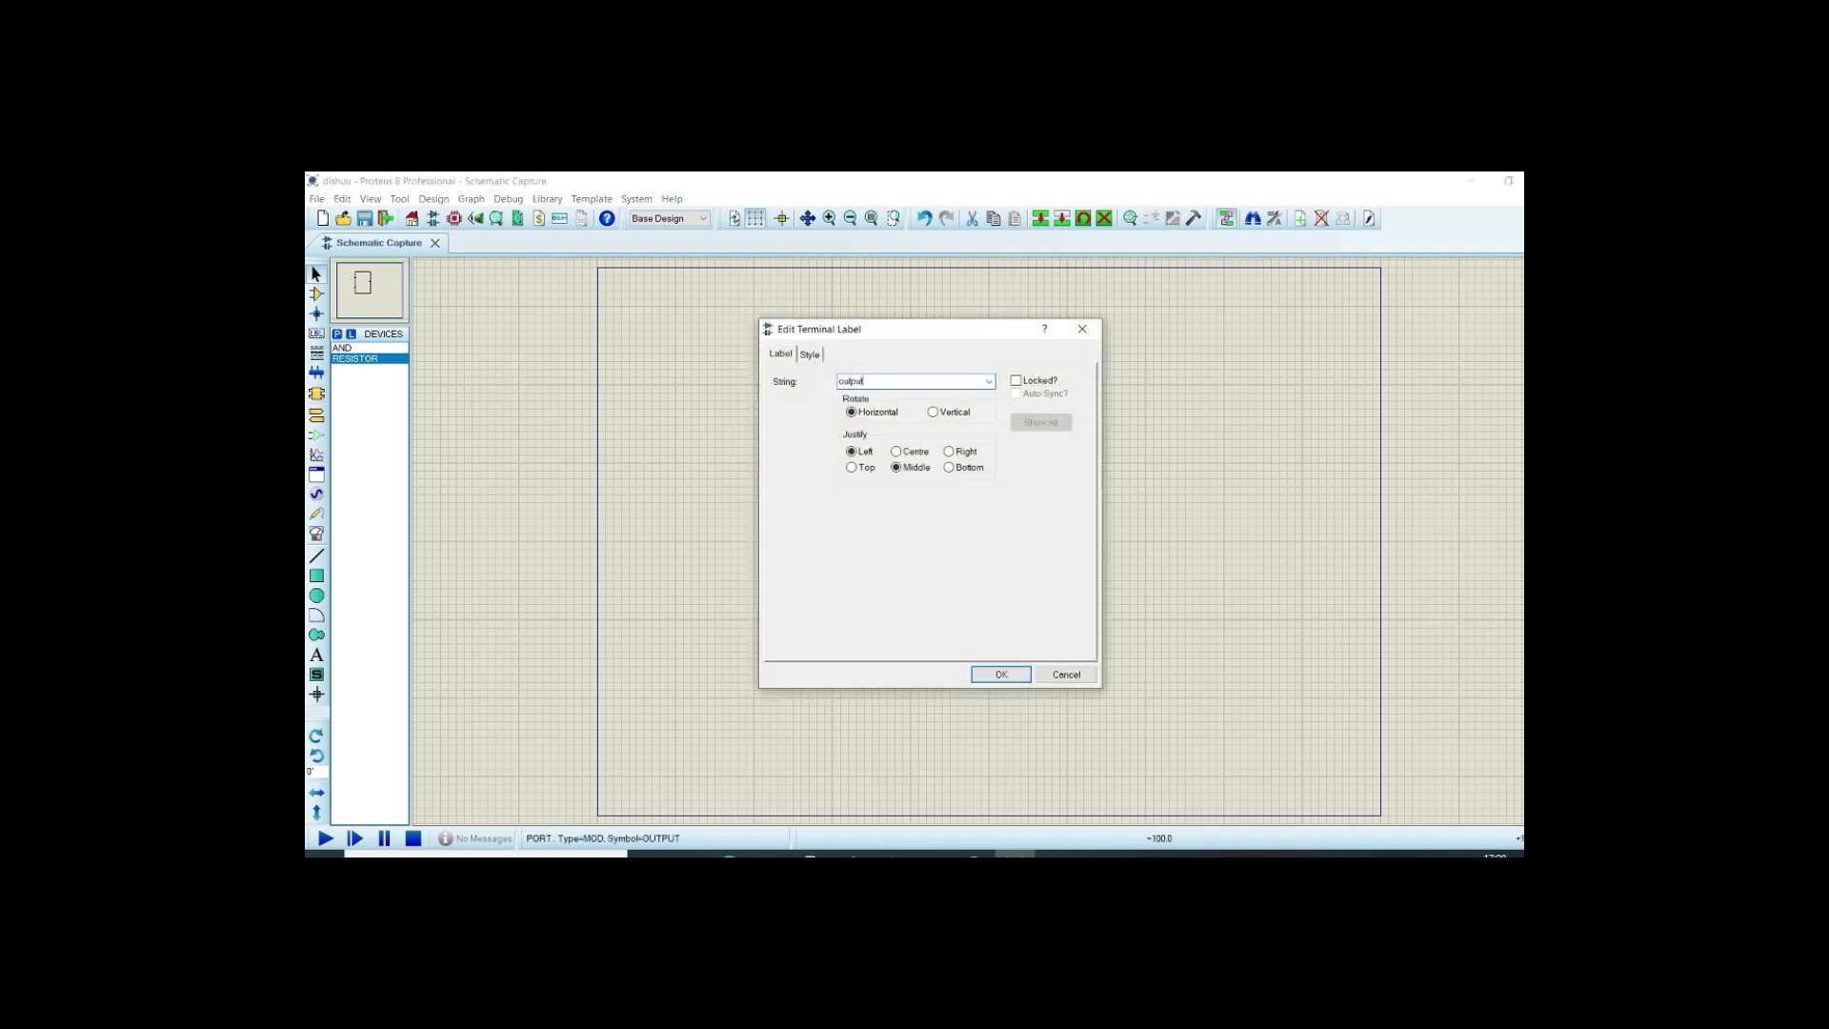
{"action": "key", "text": "Return"}
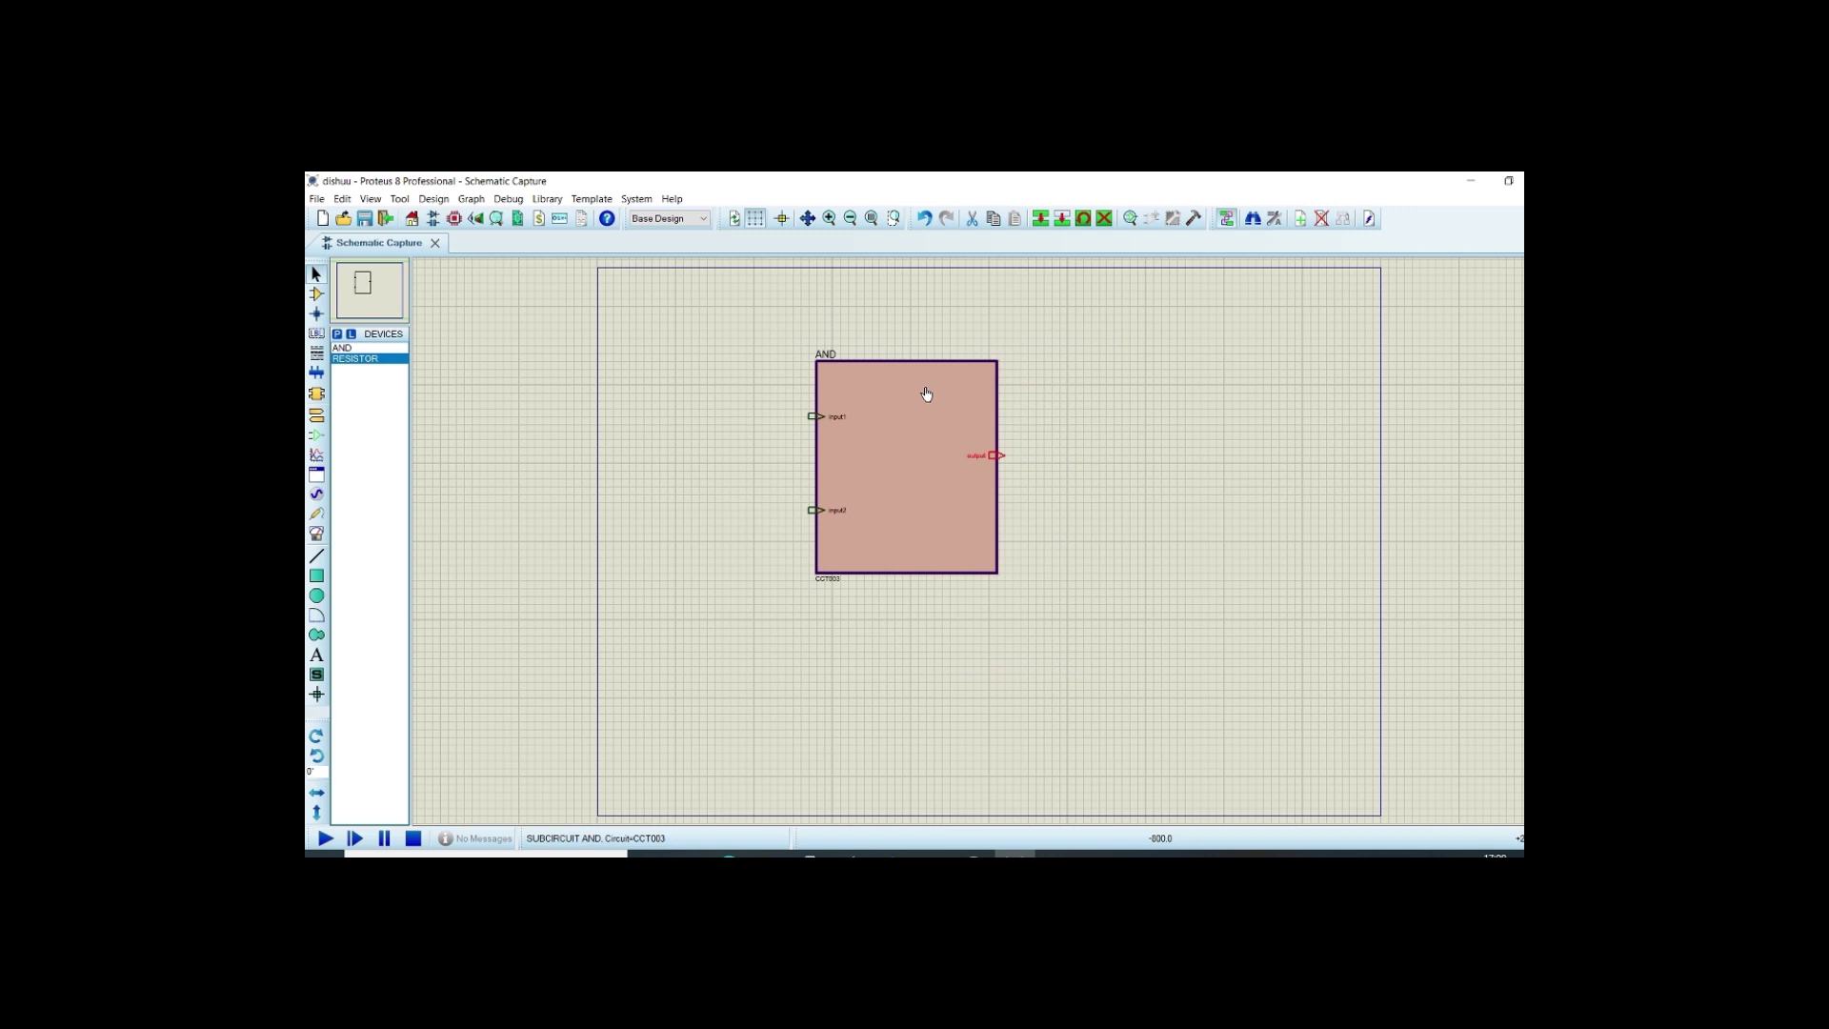
{"action": "left_click", "coordinate": [1111, 582]}
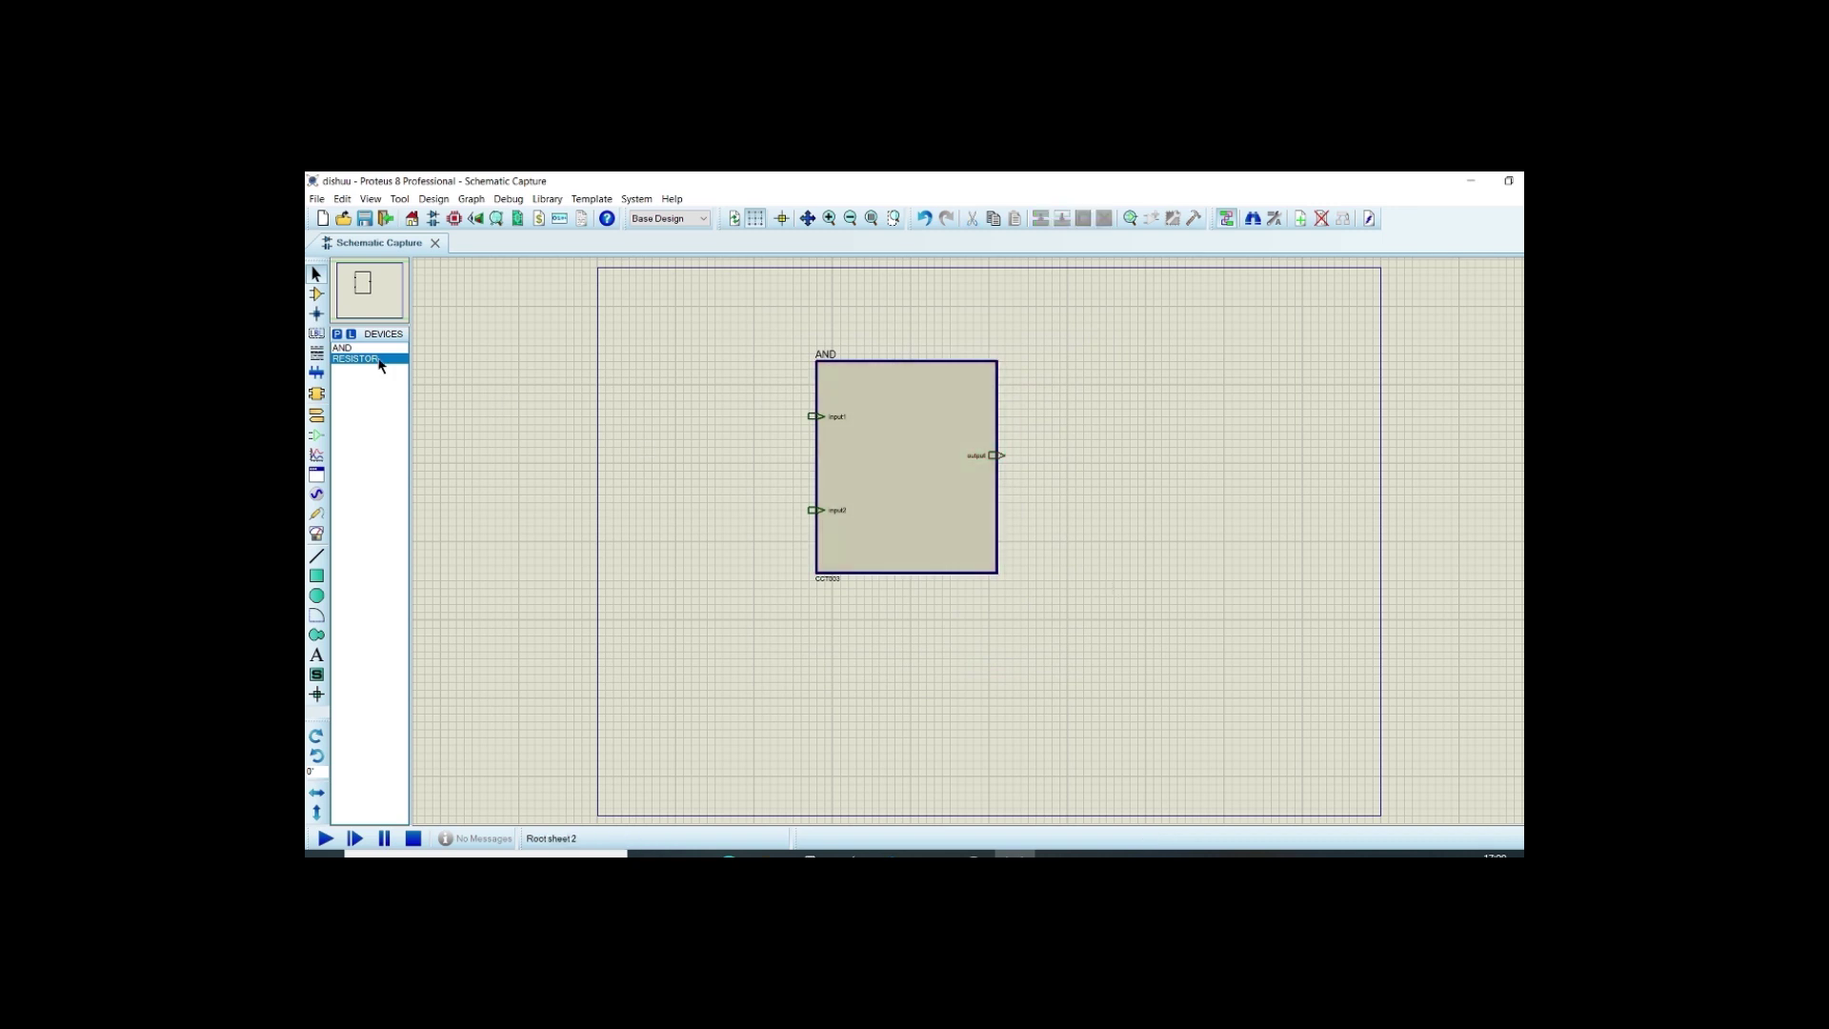
Add the LOGICSTATE source and the LOGICPROBE (BIG) indicator from the ACTIVE library to the device list.
{"action": "left_click", "coordinate": [336, 335]}
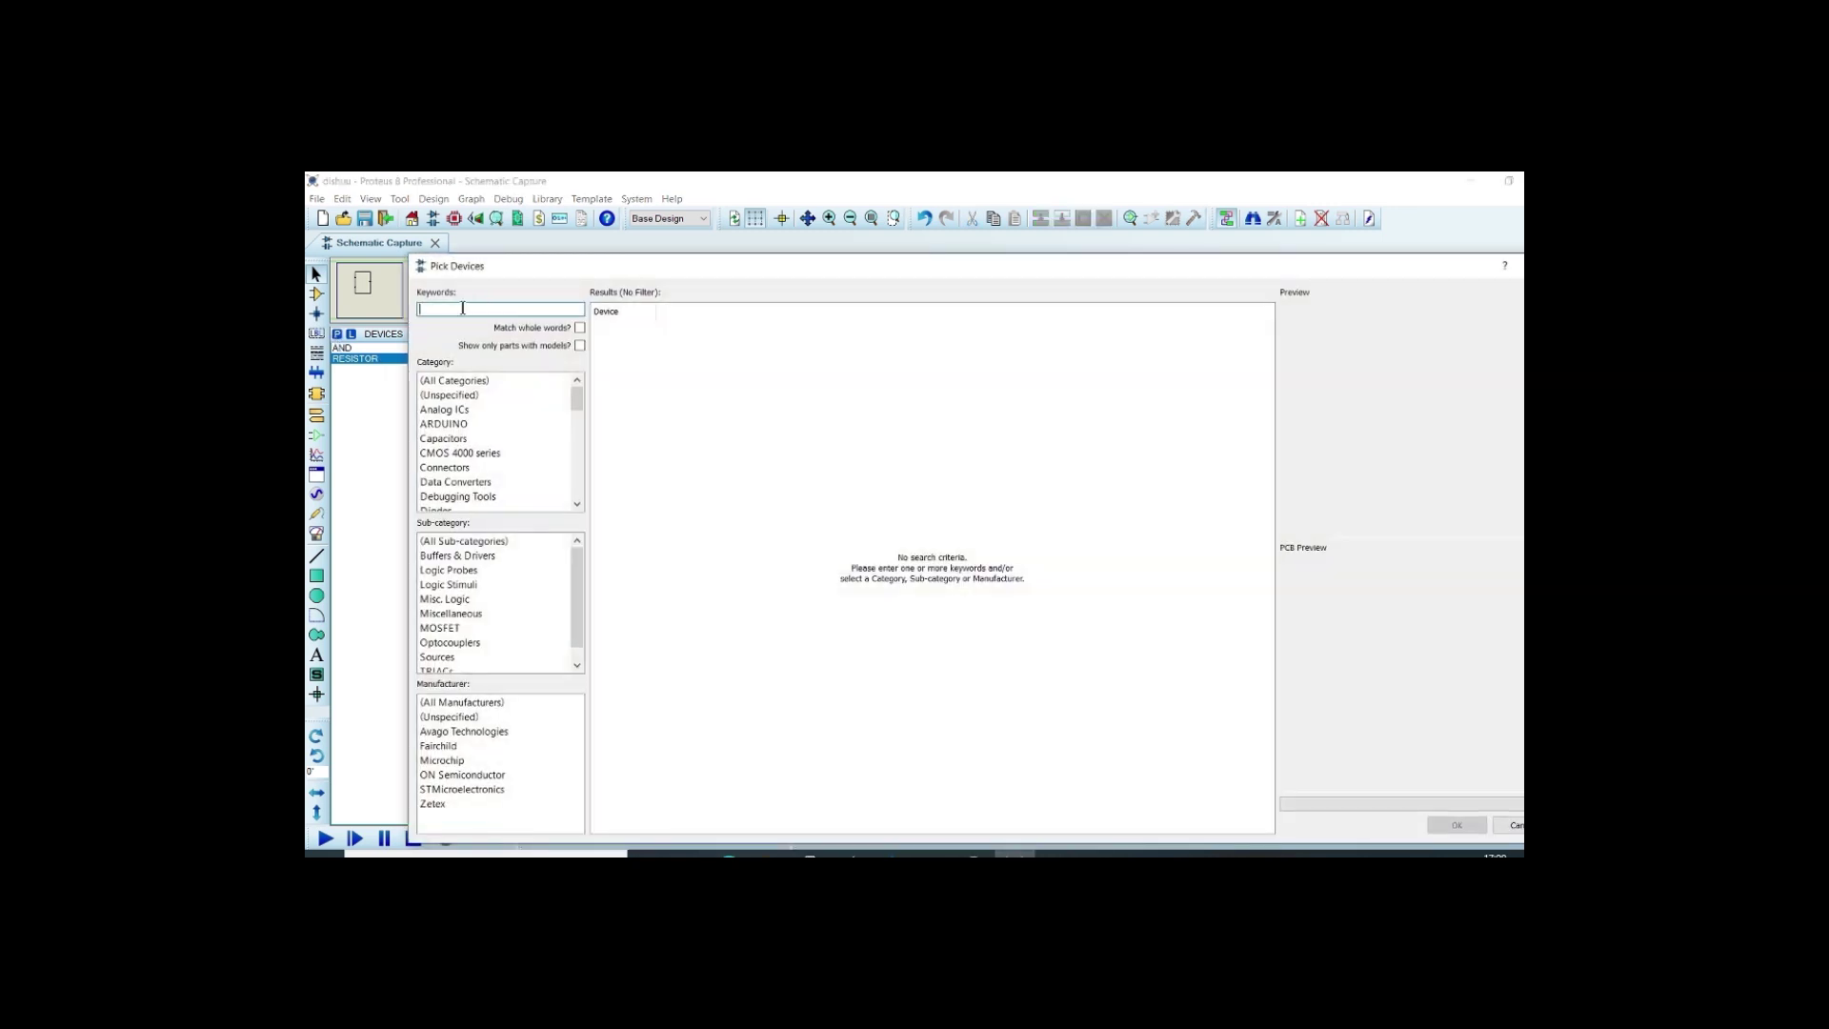
{"action": "type", "text": "logicst"}
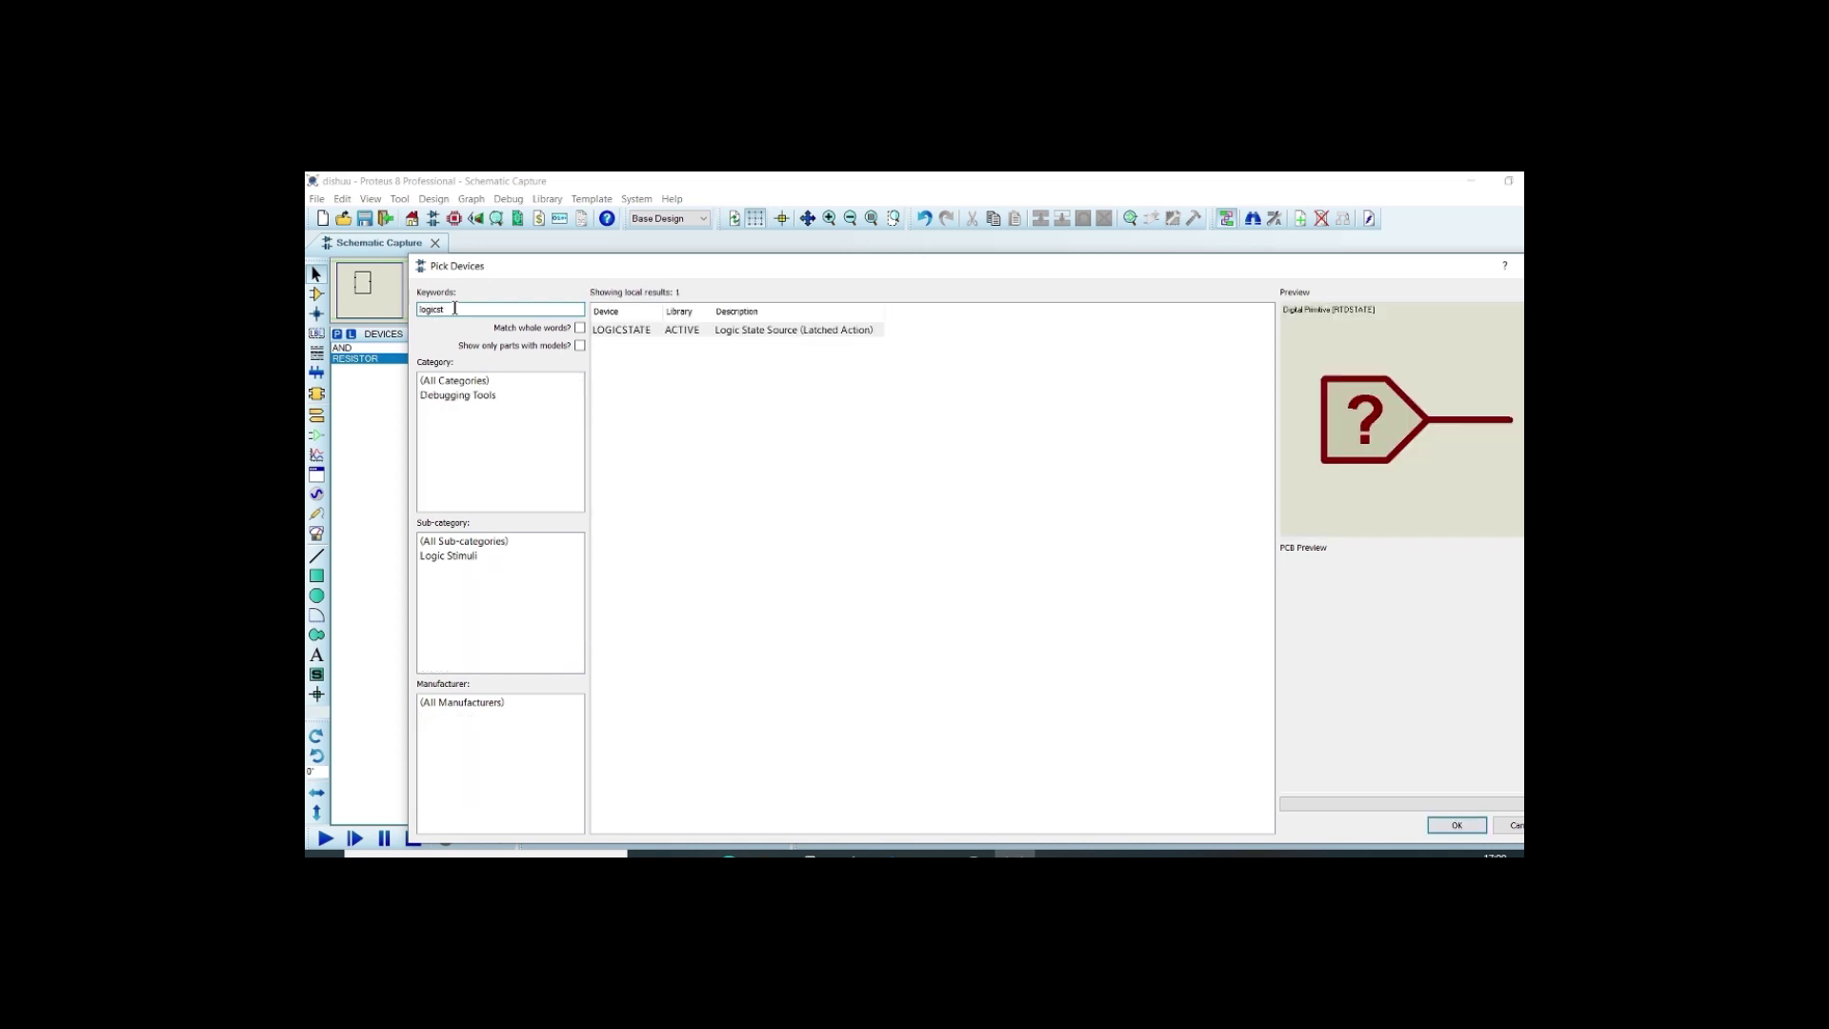
{"action": "left_click", "coordinate": [762, 330]}
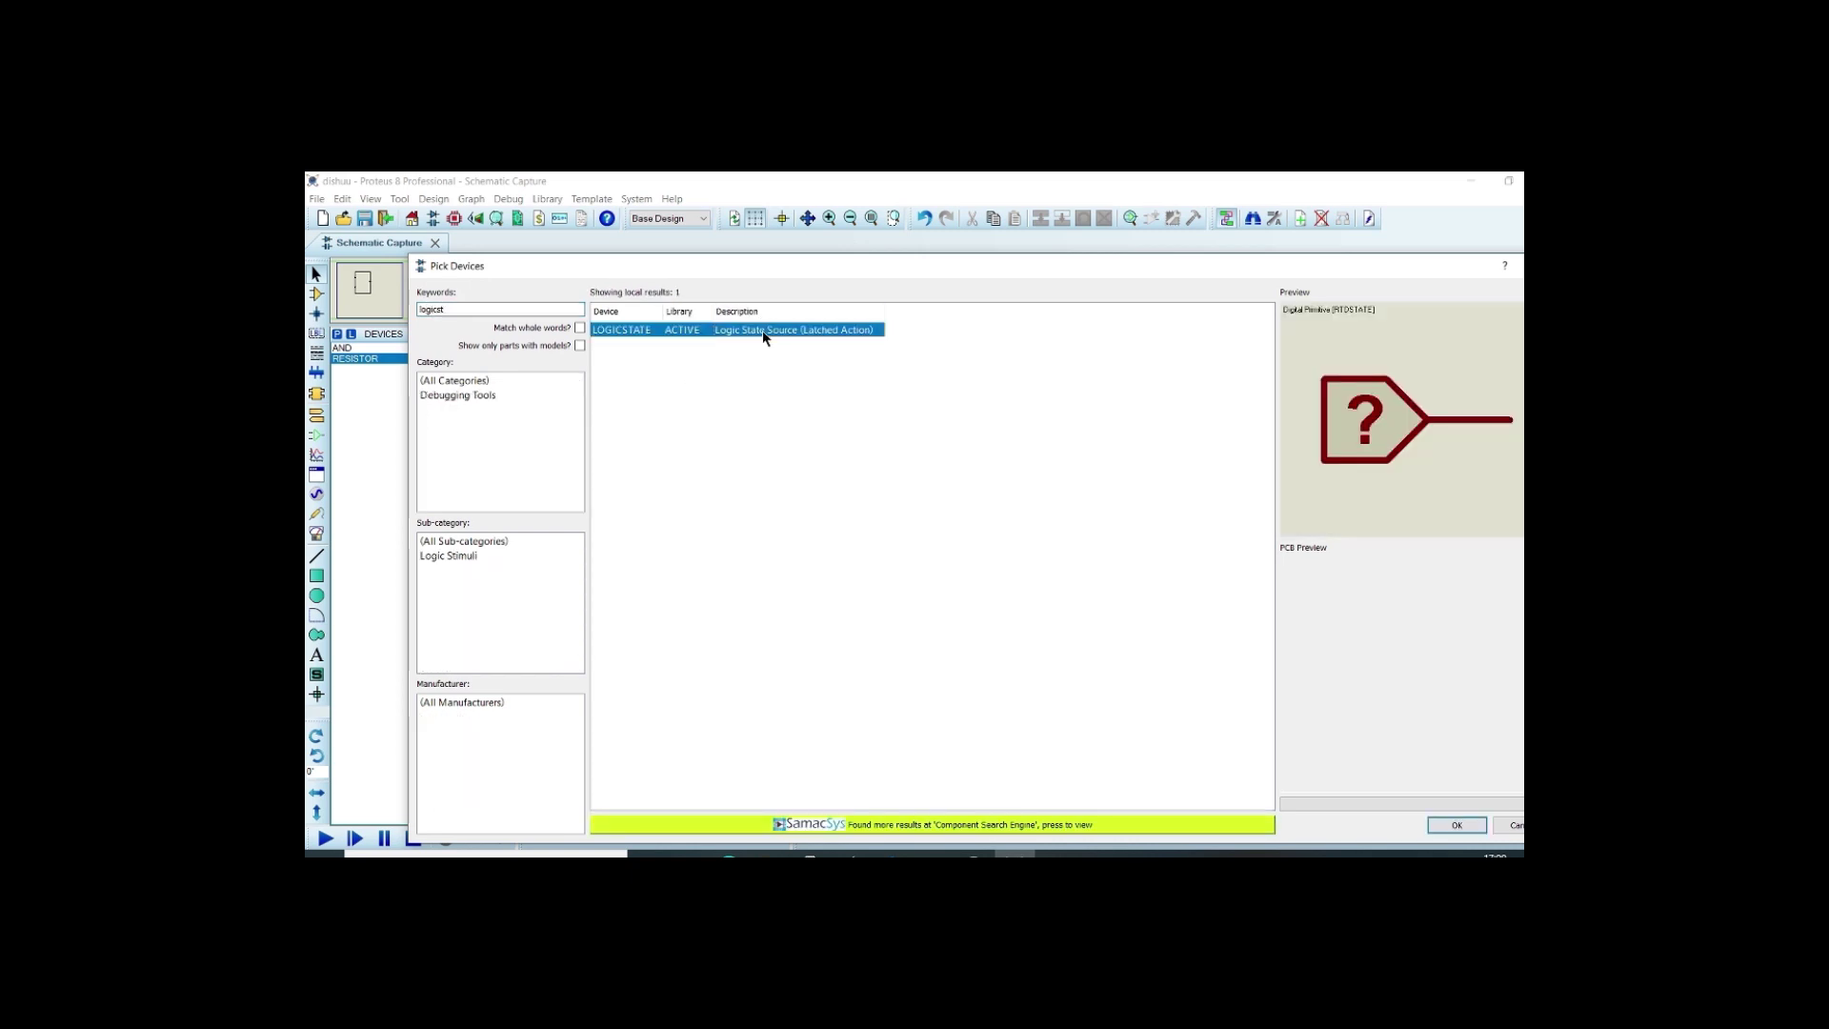
{"action": "double_click", "coordinate": [762, 329]}
{"action": "key", "text": "p"}
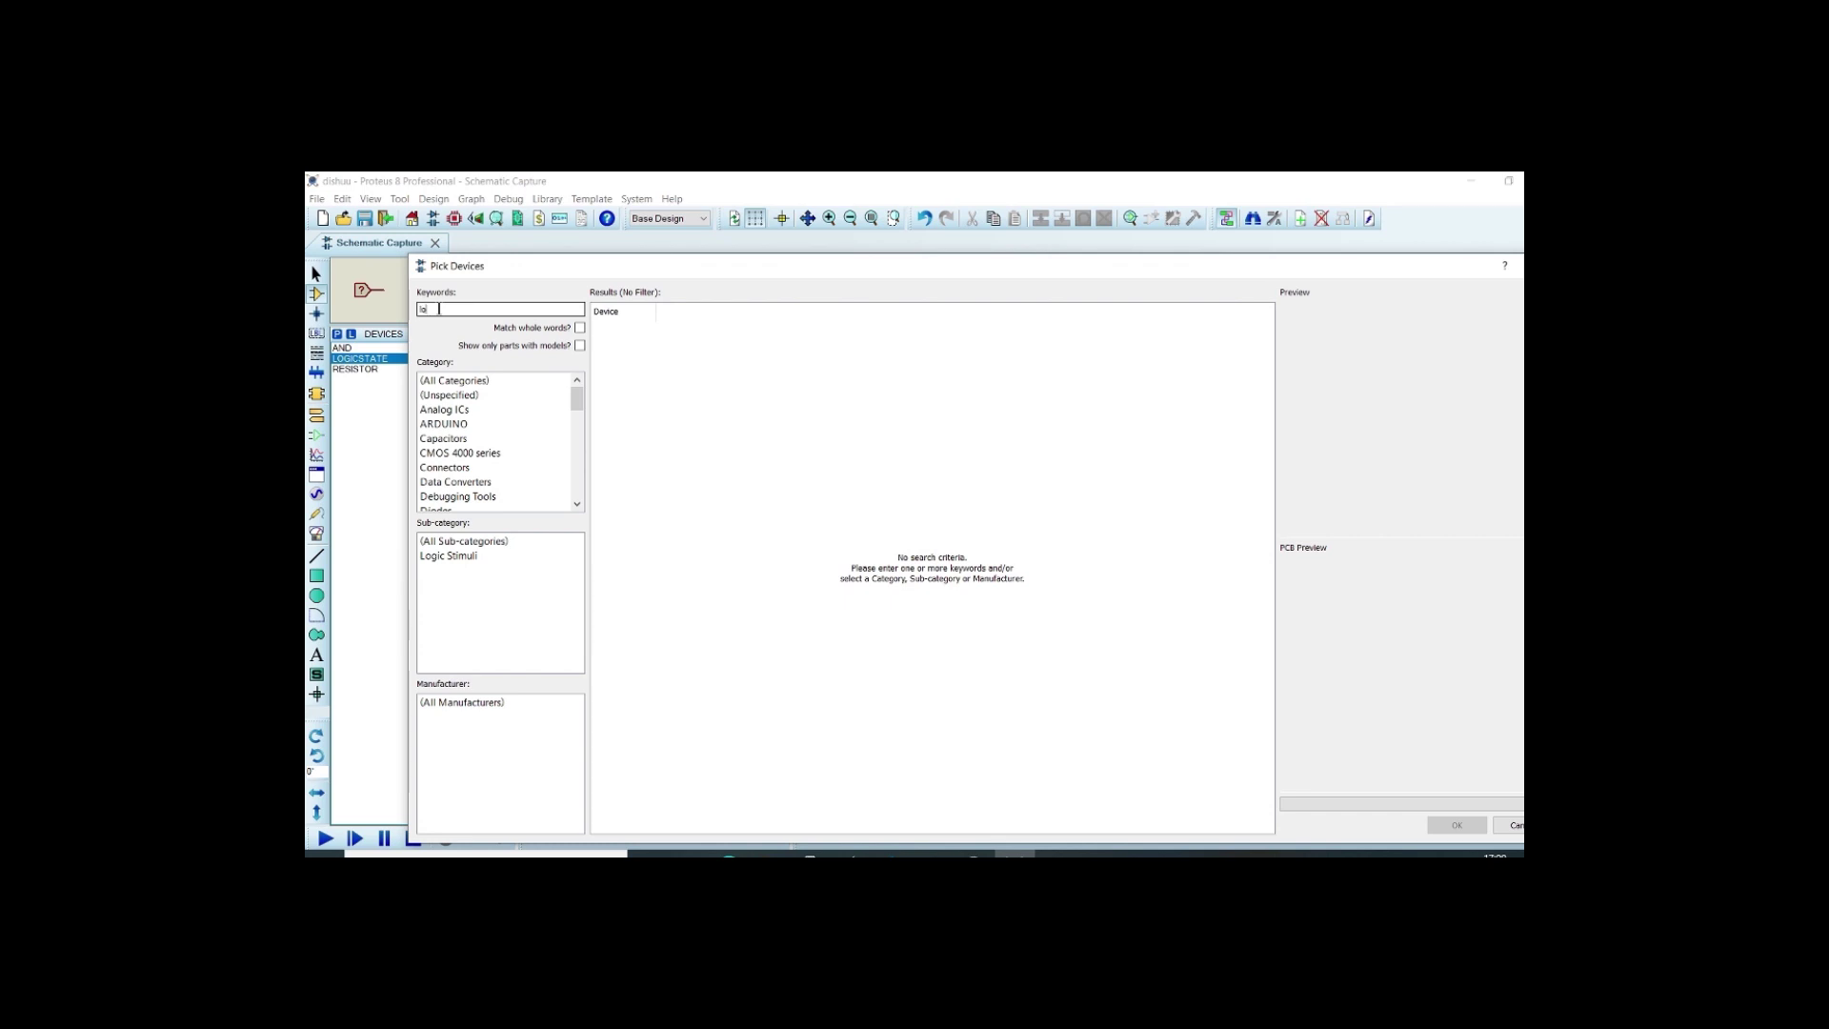
{"action": "type", "text": "logicp"}
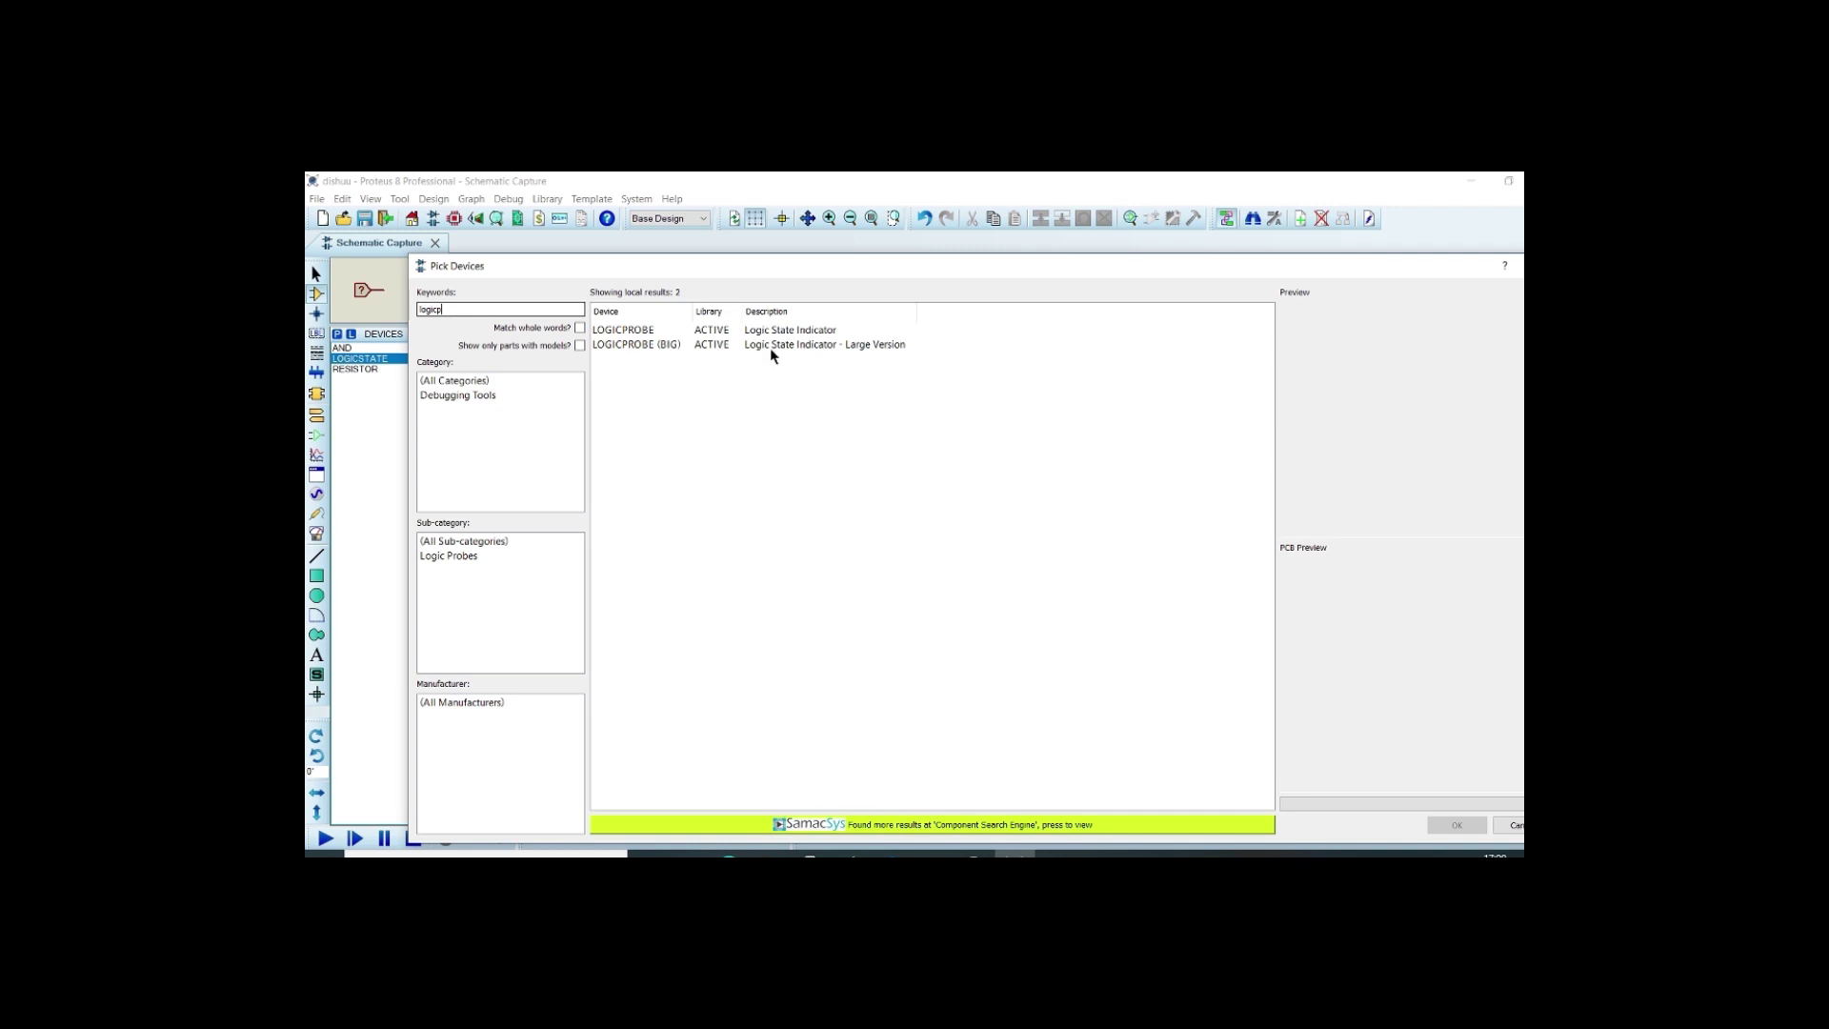
{"action": "left_click", "coordinate": [772, 347]}
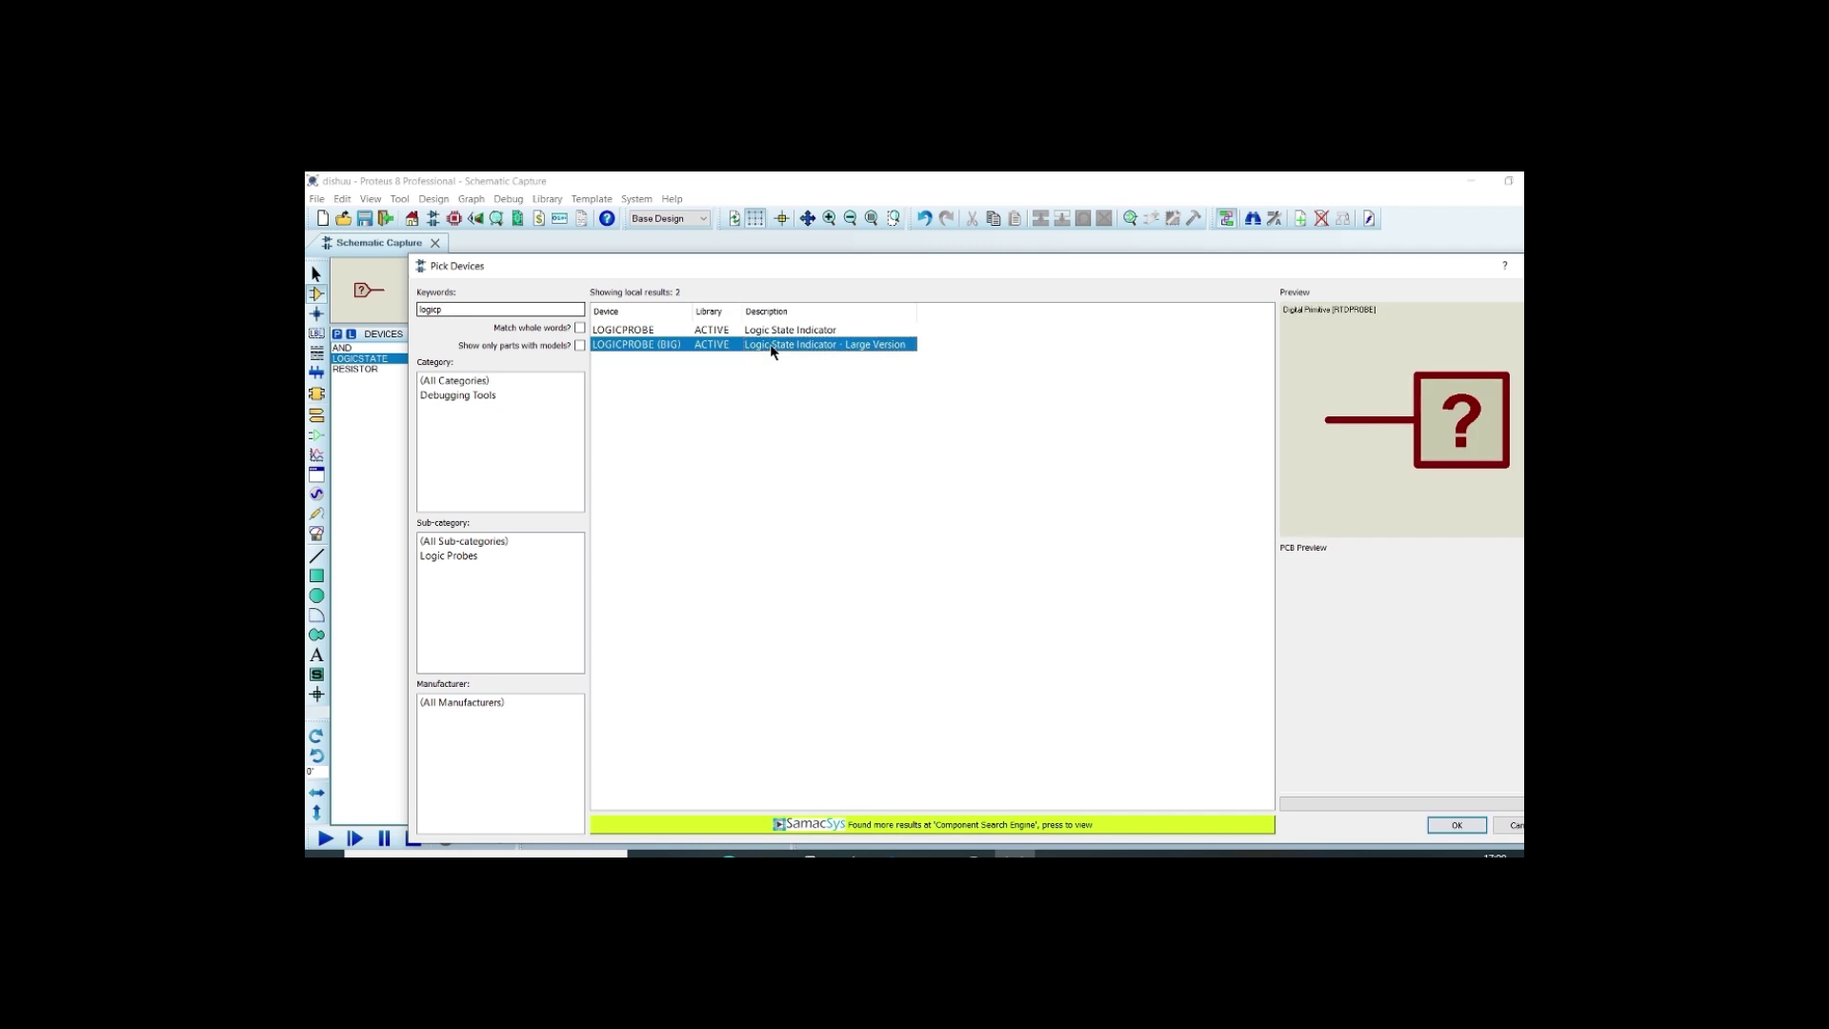
{"action": "double_click", "coordinate": [772, 347]}
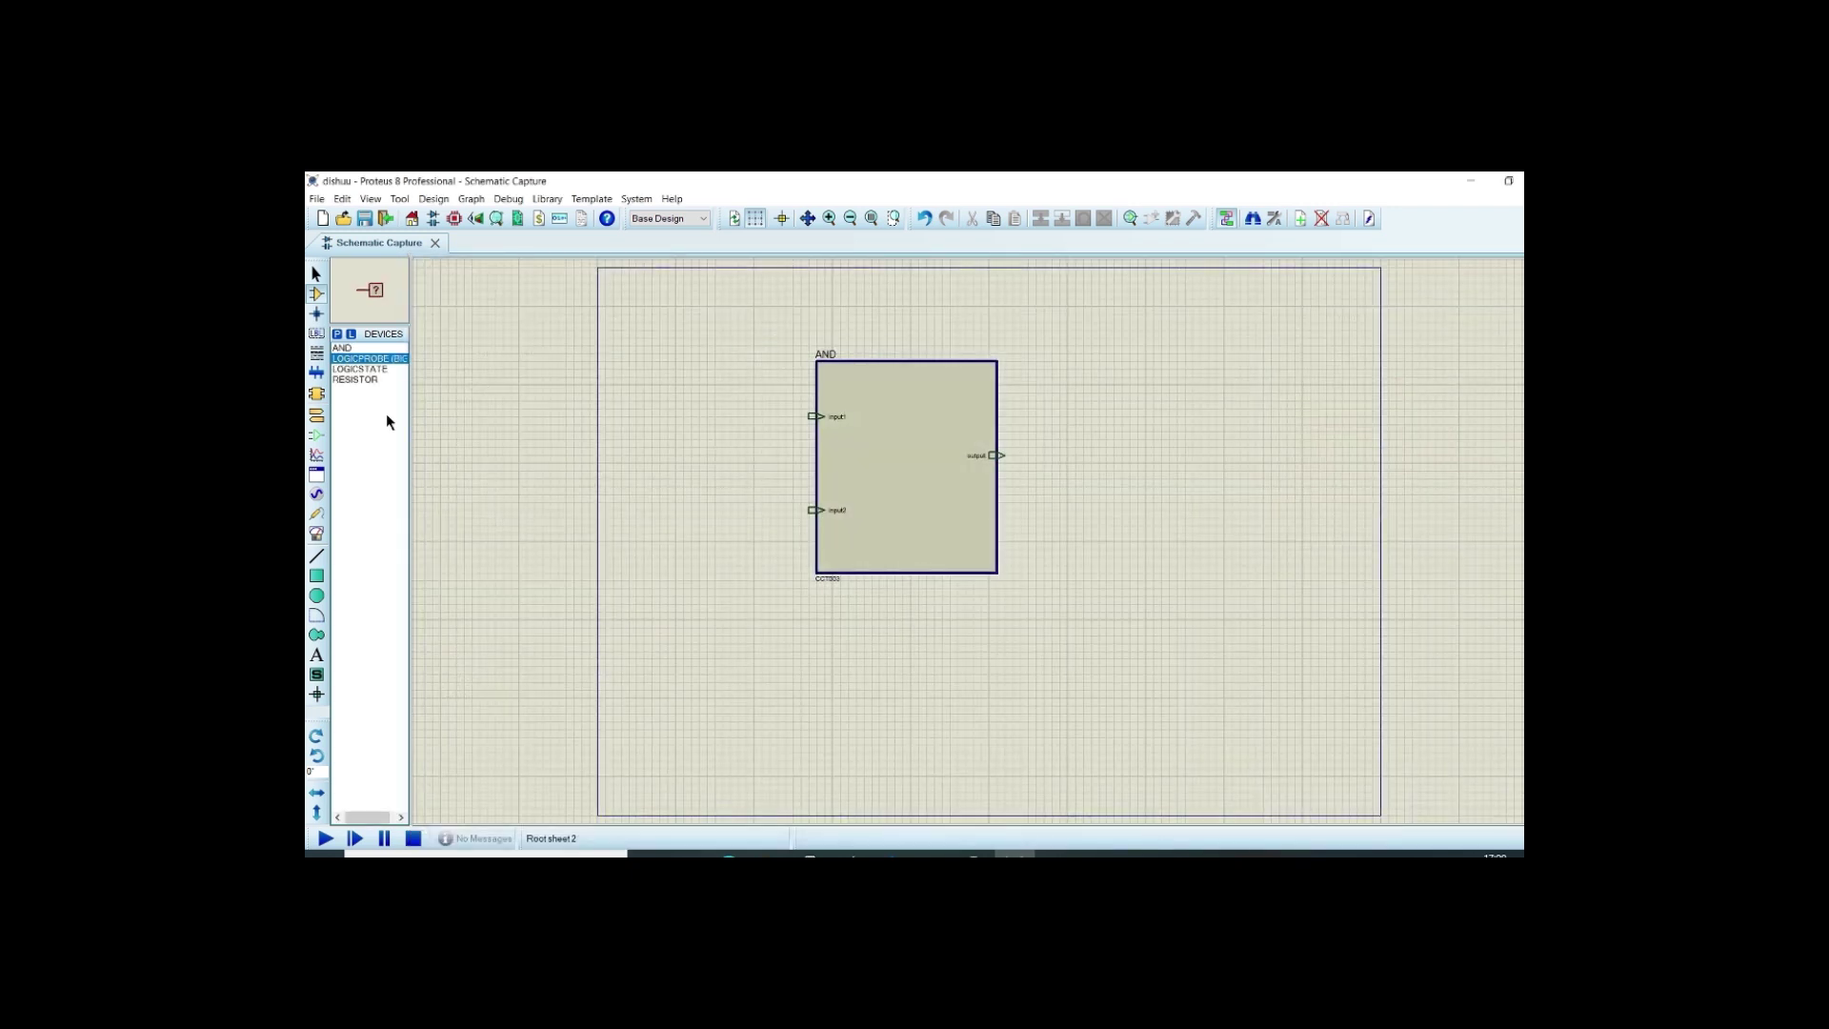
Place the large logic probe beside the AND subcircuit's output port and wire the two together.
{"action": "left_click", "coordinate": [1057, 455]}
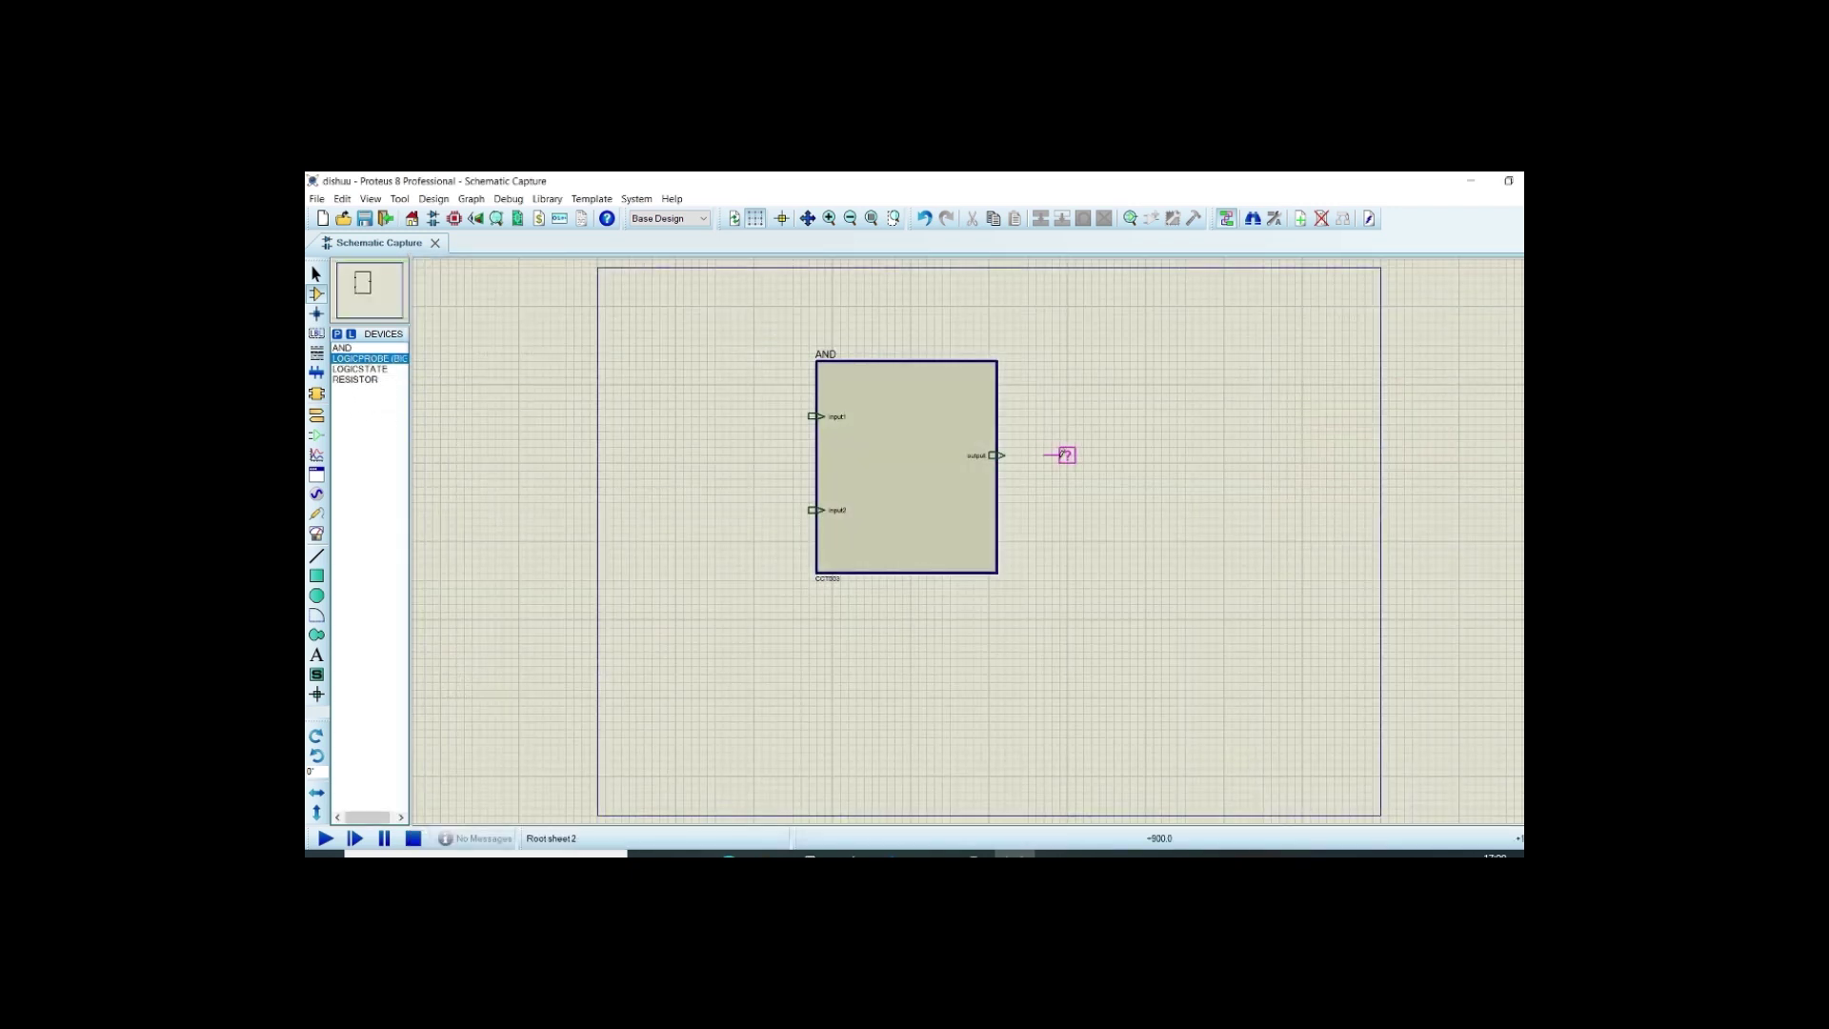
{"action": "left_click", "coordinate": [981, 459]}
{"action": "left_click", "coordinate": [1048, 456]}
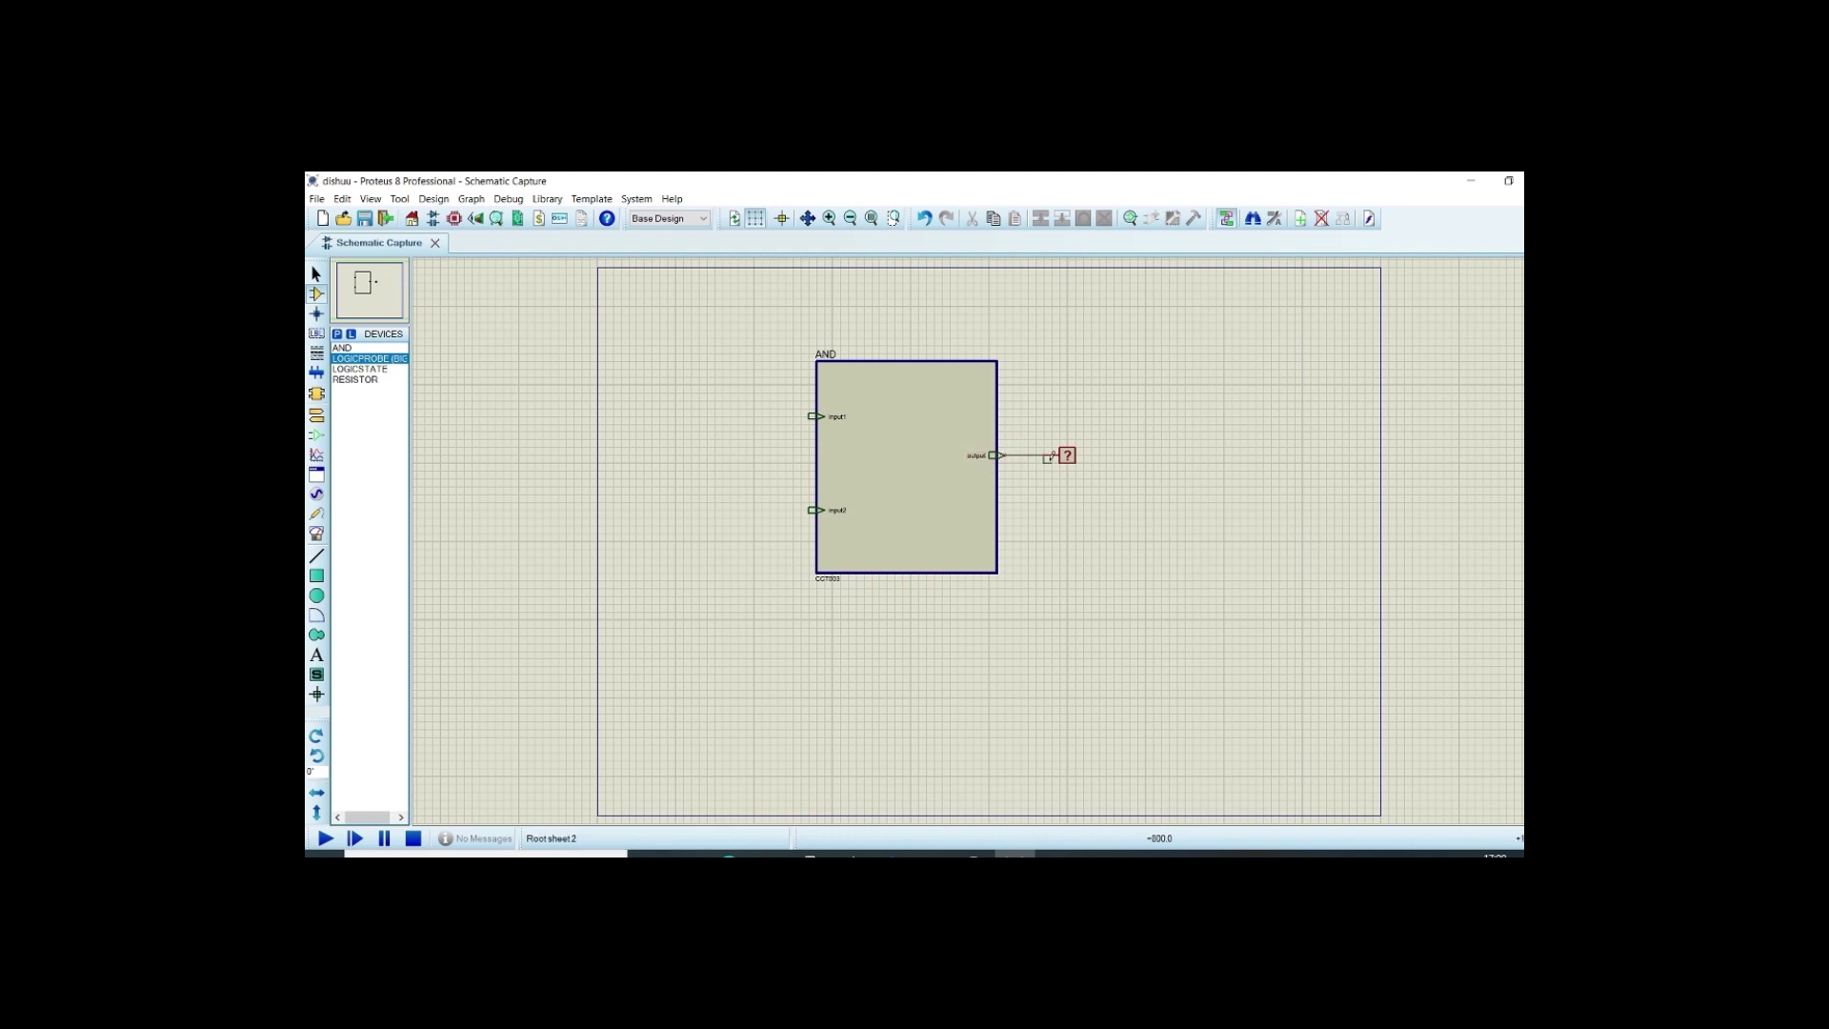
Place two LOGICSTATE sources beside the AND subcircuit, one level with each input port.
{"action": "left_click", "coordinate": [359, 371]}
{"action": "left_click", "coordinate": [711, 409]}
{"action": "left_click", "coordinate": [723, 412]}
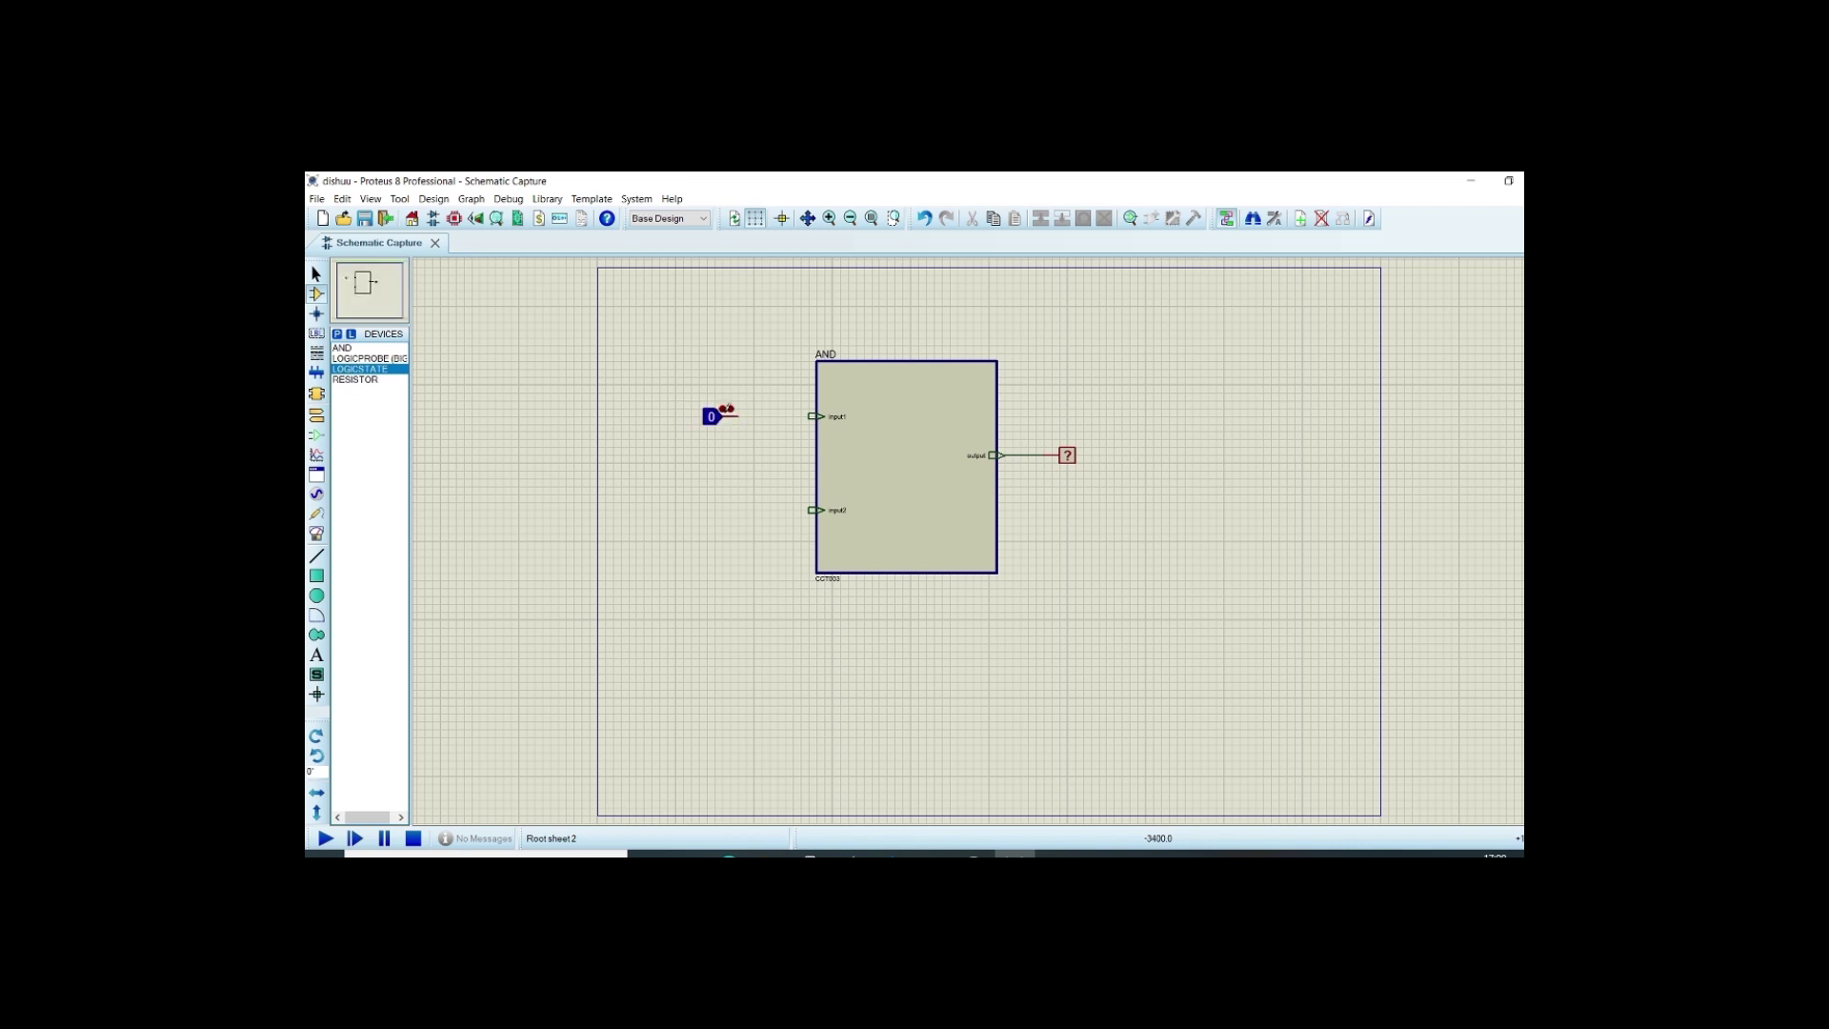
{"action": "left_click", "coordinate": [732, 505]}
{"action": "left_click", "coordinate": [732, 506]}
Wire the upper logic state source to input1 and the lower one to input2.
{"action": "left_click", "coordinate": [739, 412]}
{"action": "left_click", "coordinate": [810, 416]}
{"action": "left_click", "coordinate": [747, 509]}
{"action": "left_click", "coordinate": [810, 509]}
{"action": "left_click", "coordinate": [811, 509]}
Run the simulation, set the lower logic state to 1, toggle the upper one to 1 and back to 0, then stop.
{"action": "left_click", "coordinate": [325, 838]}
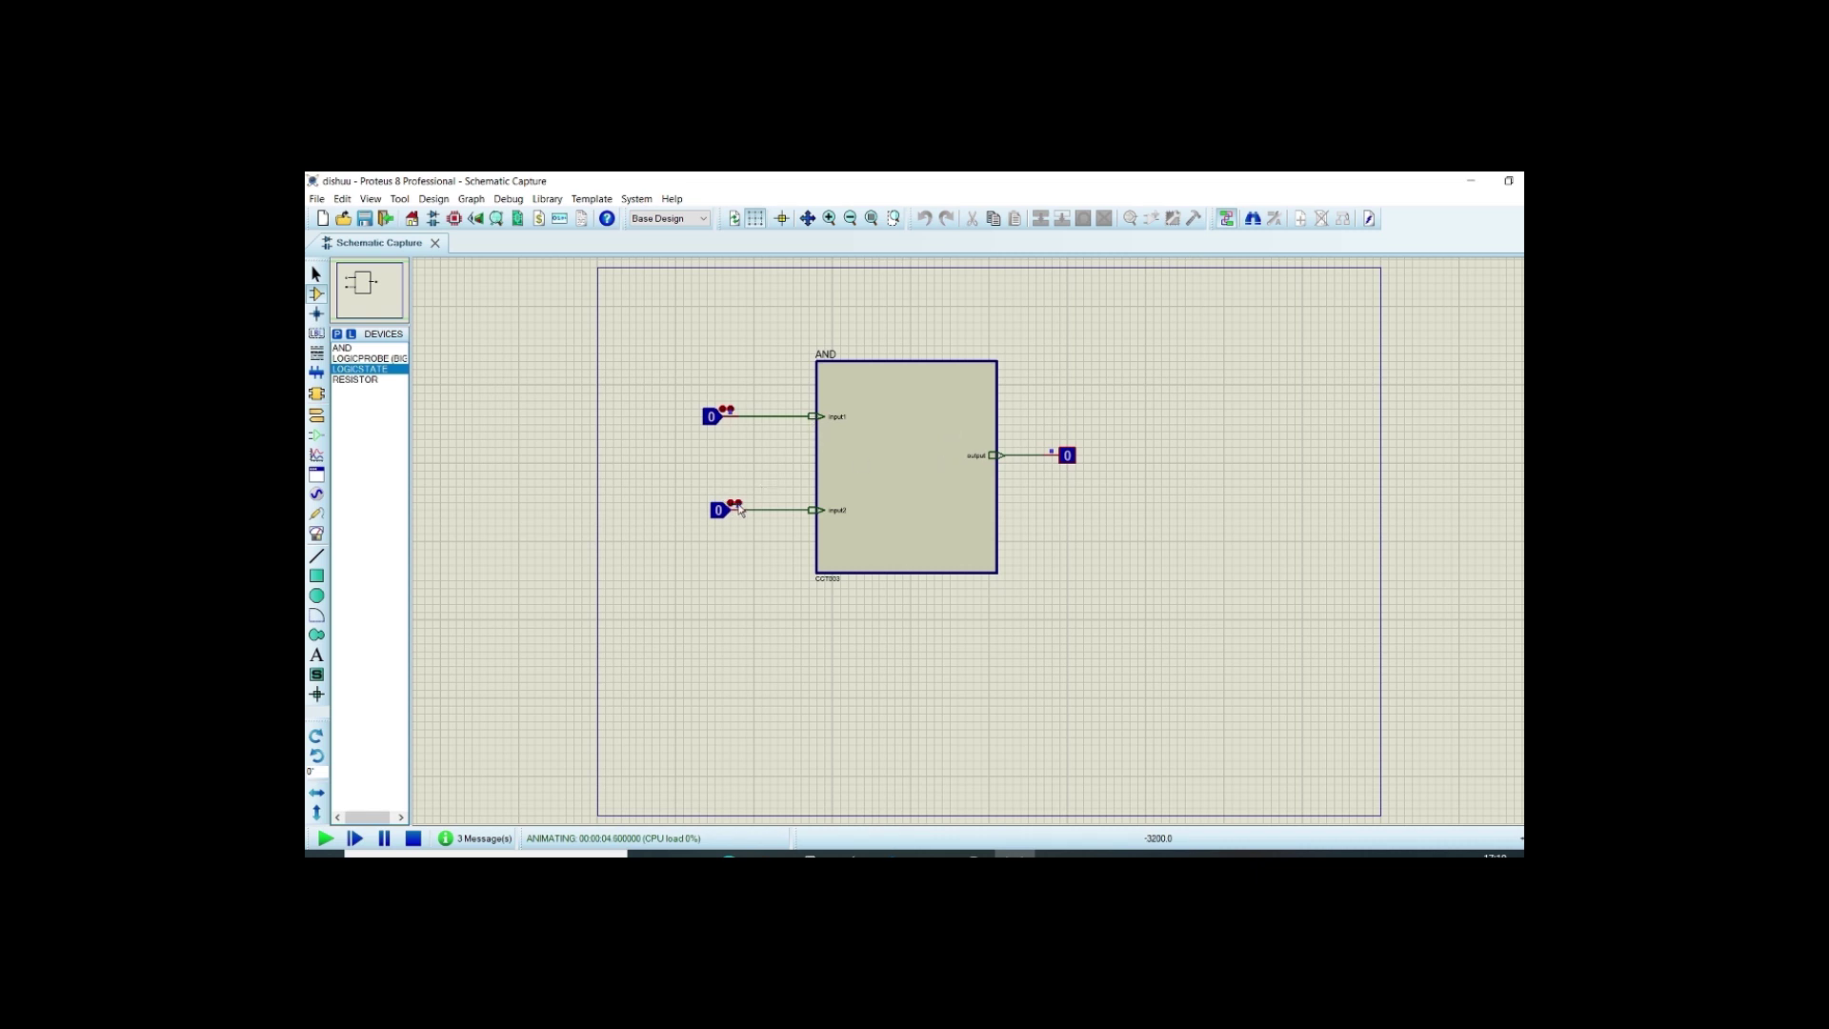
{"action": "left_click", "coordinate": [733, 508]}
{"action": "left_click", "coordinate": [725, 413]}
{"action": "left_click", "coordinate": [725, 413]}
{"action": "left_click", "coordinate": [414, 840]}
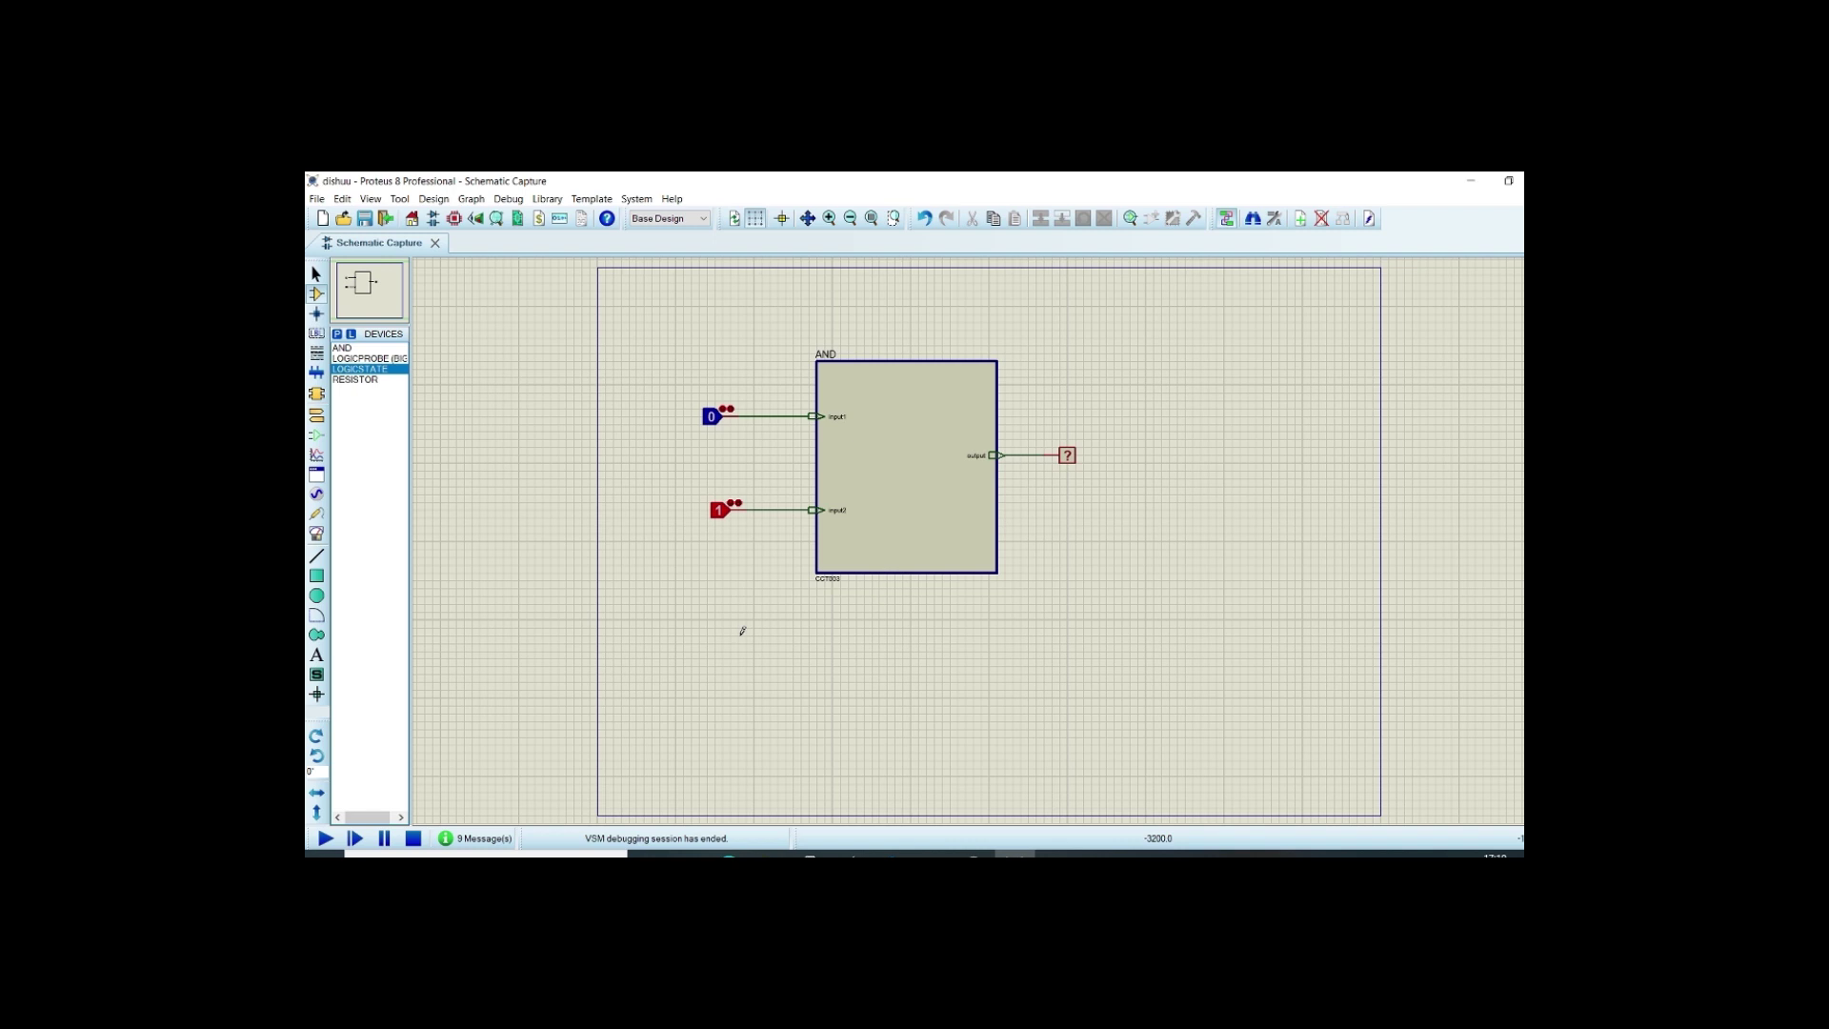
Examine the available terminals, device pins, simulation graphs, generators, probes and virtual instruments.
{"action": "left_click", "coordinate": [320, 415]}
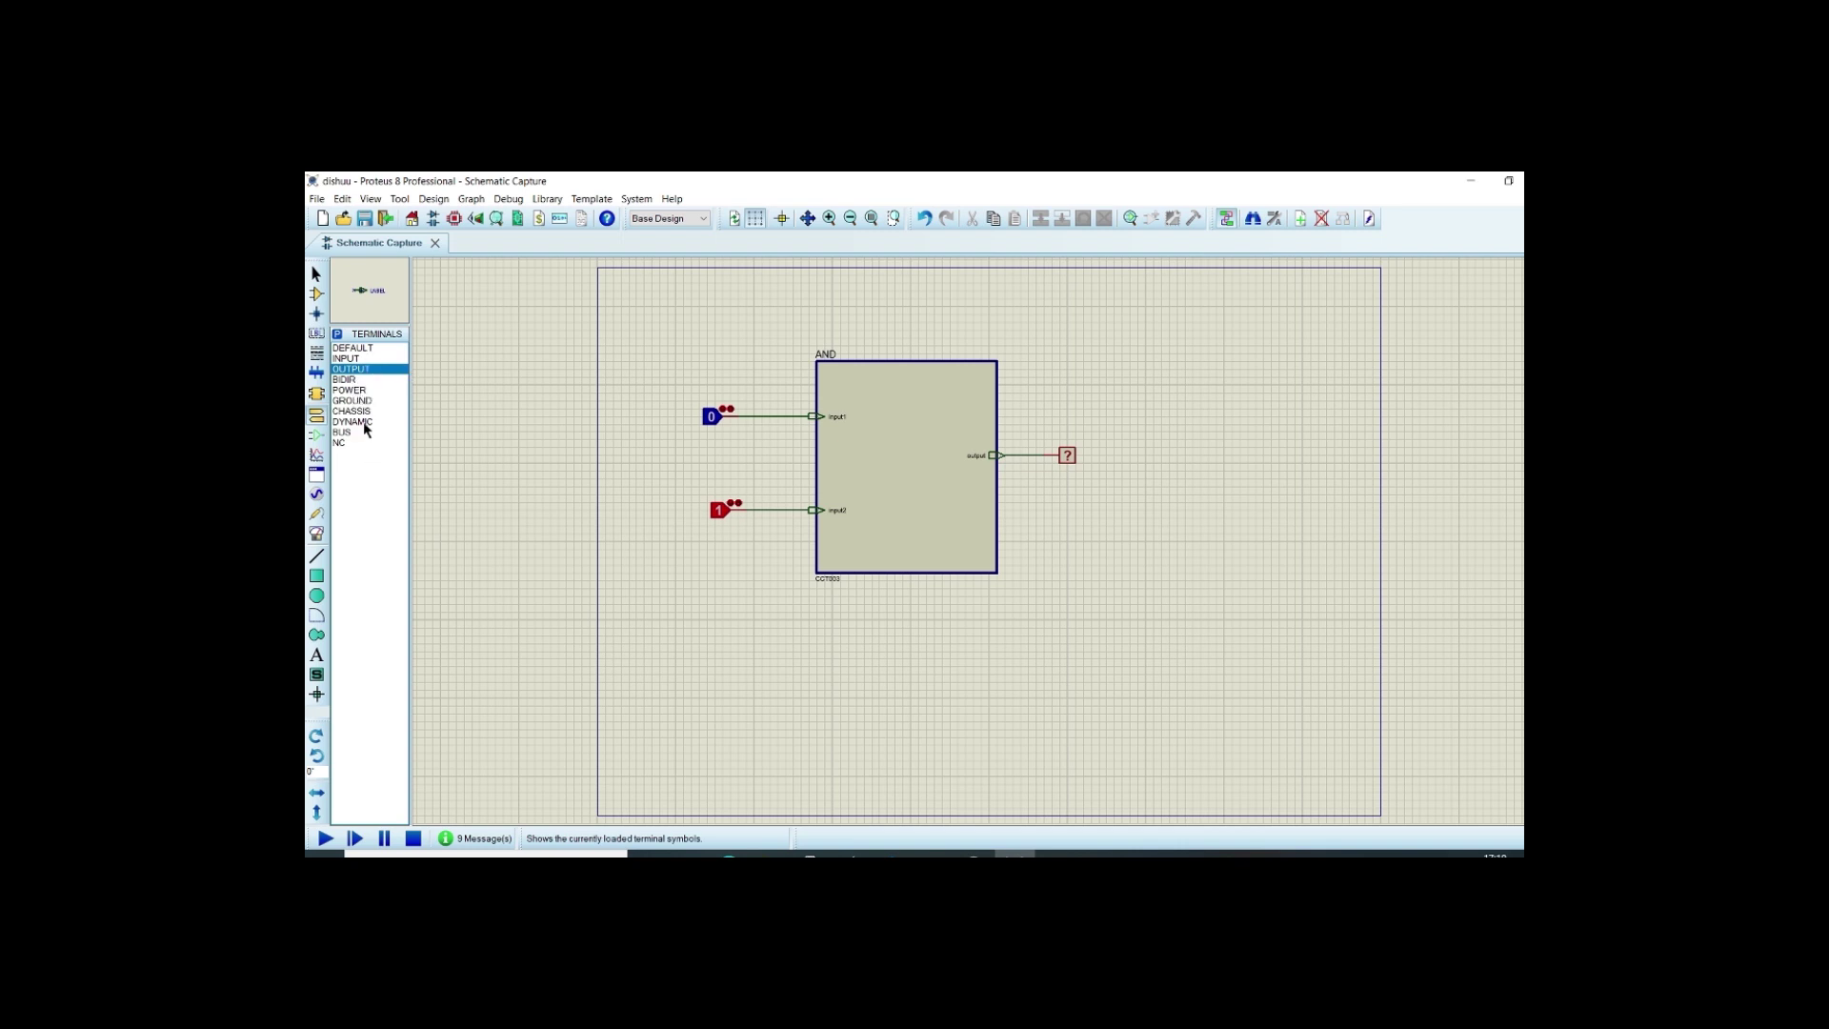
{"action": "left_click", "coordinate": [353, 400]}
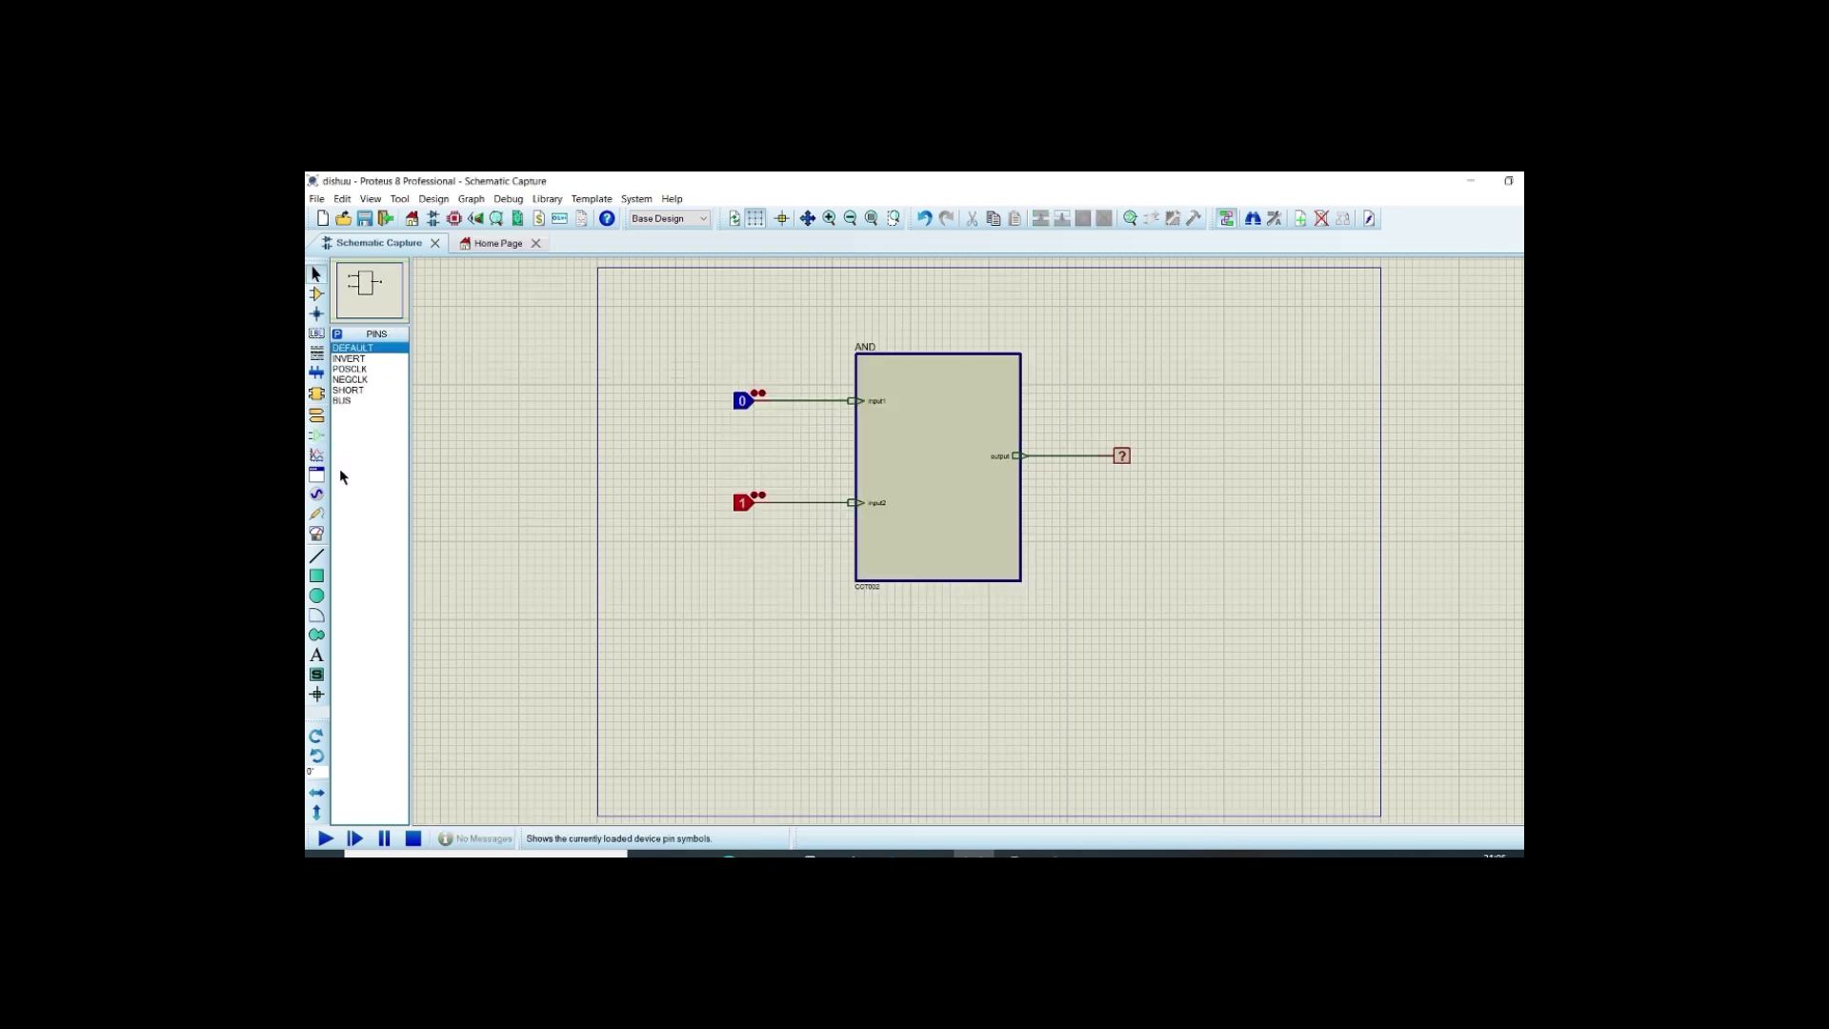
{"action": "left_click", "coordinate": [317, 434]}
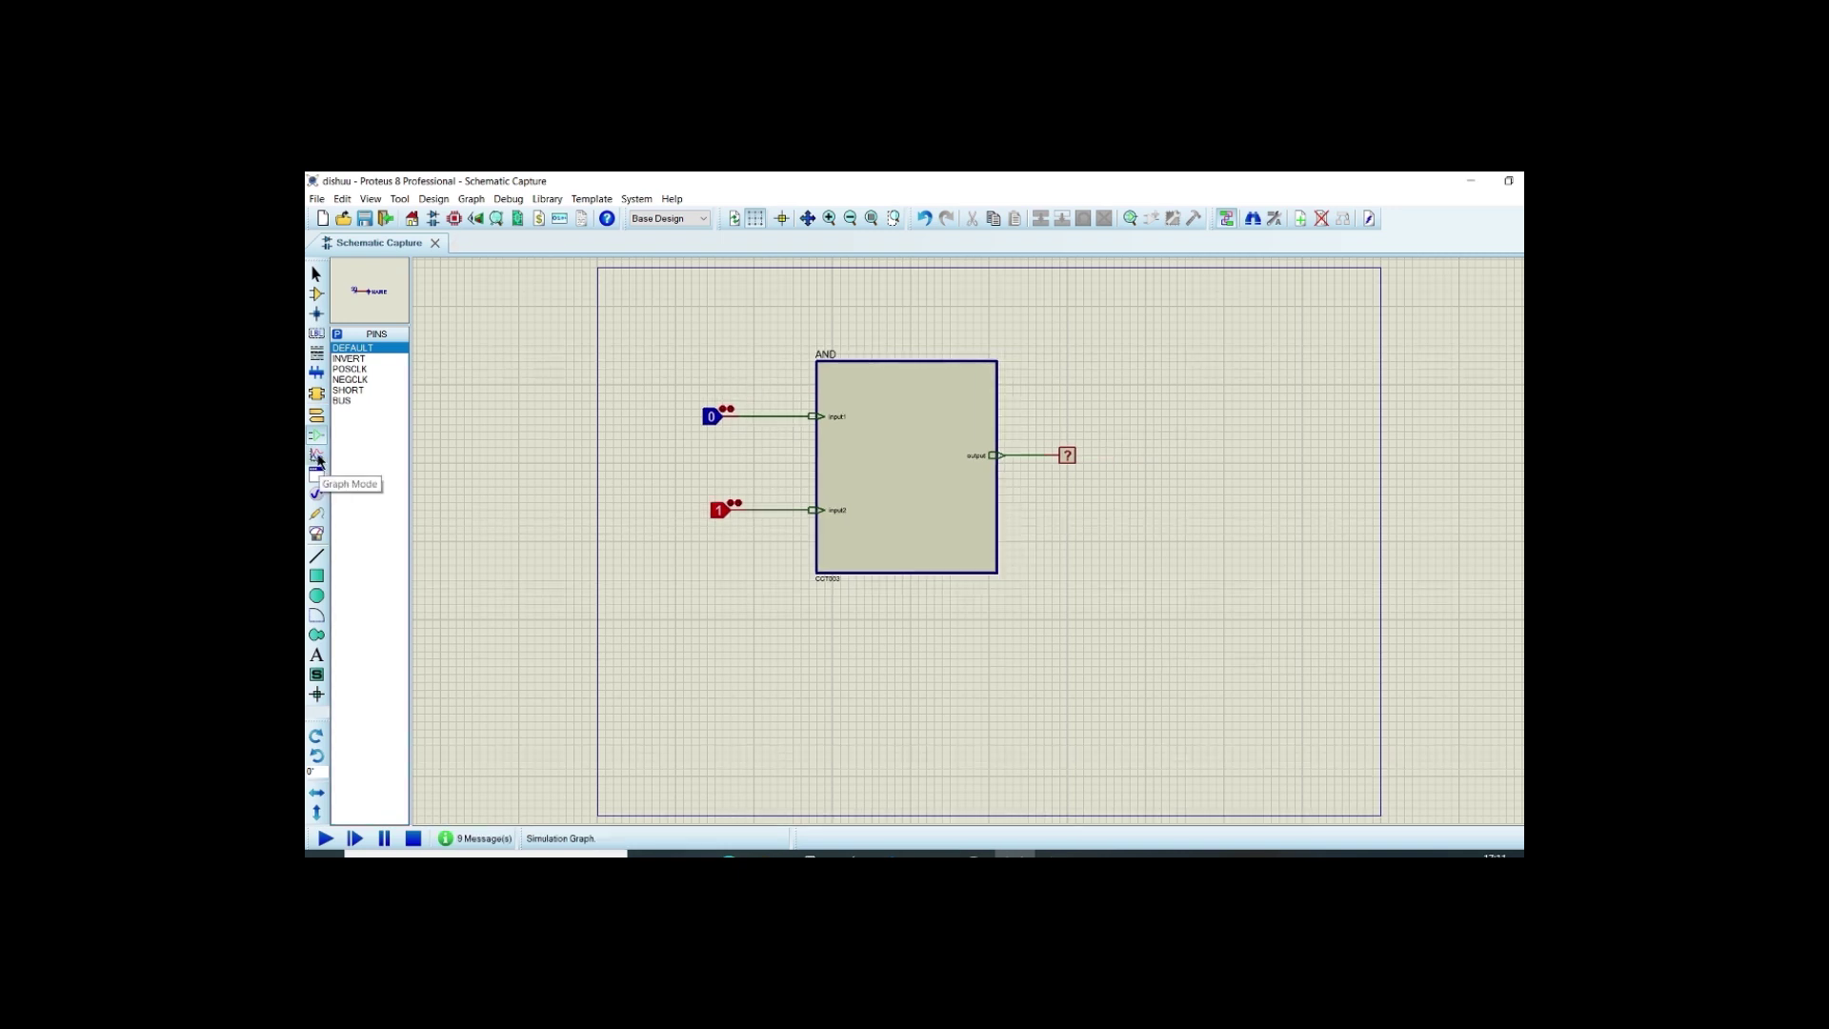
{"action": "left_click", "coordinate": [317, 455]}
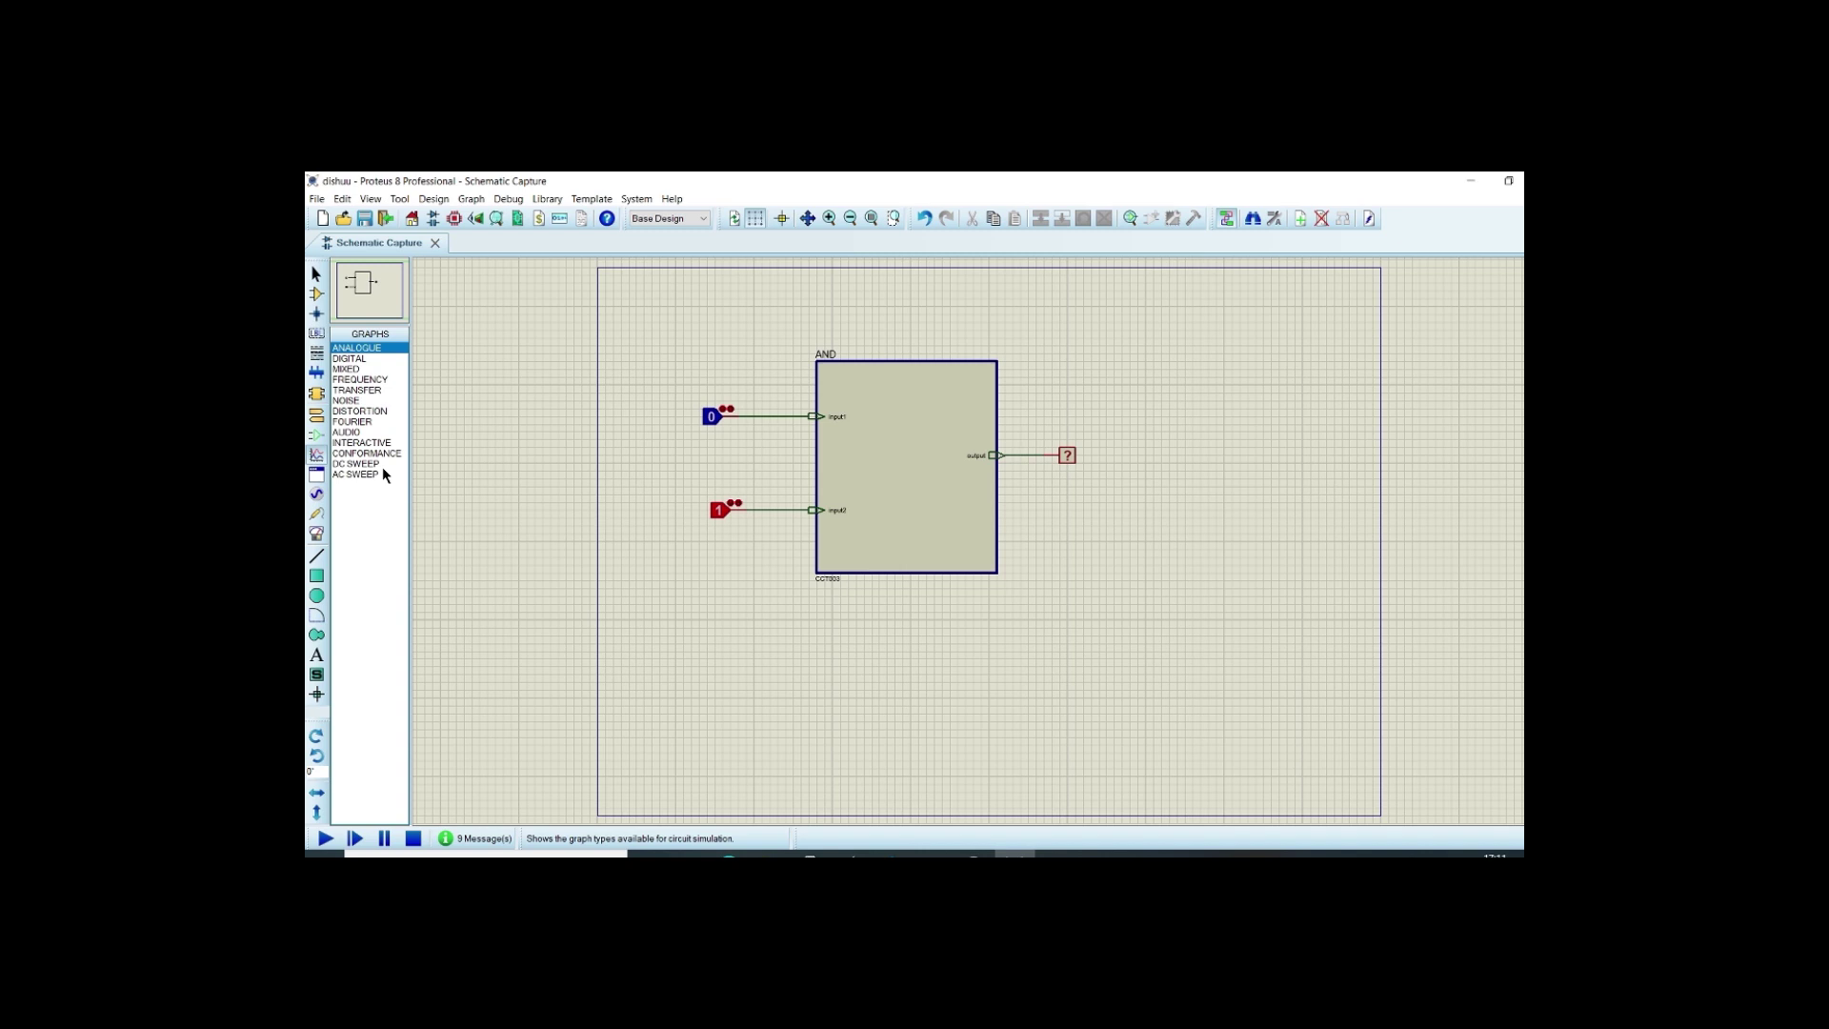
{"action": "left_click", "coordinate": [318, 495]}
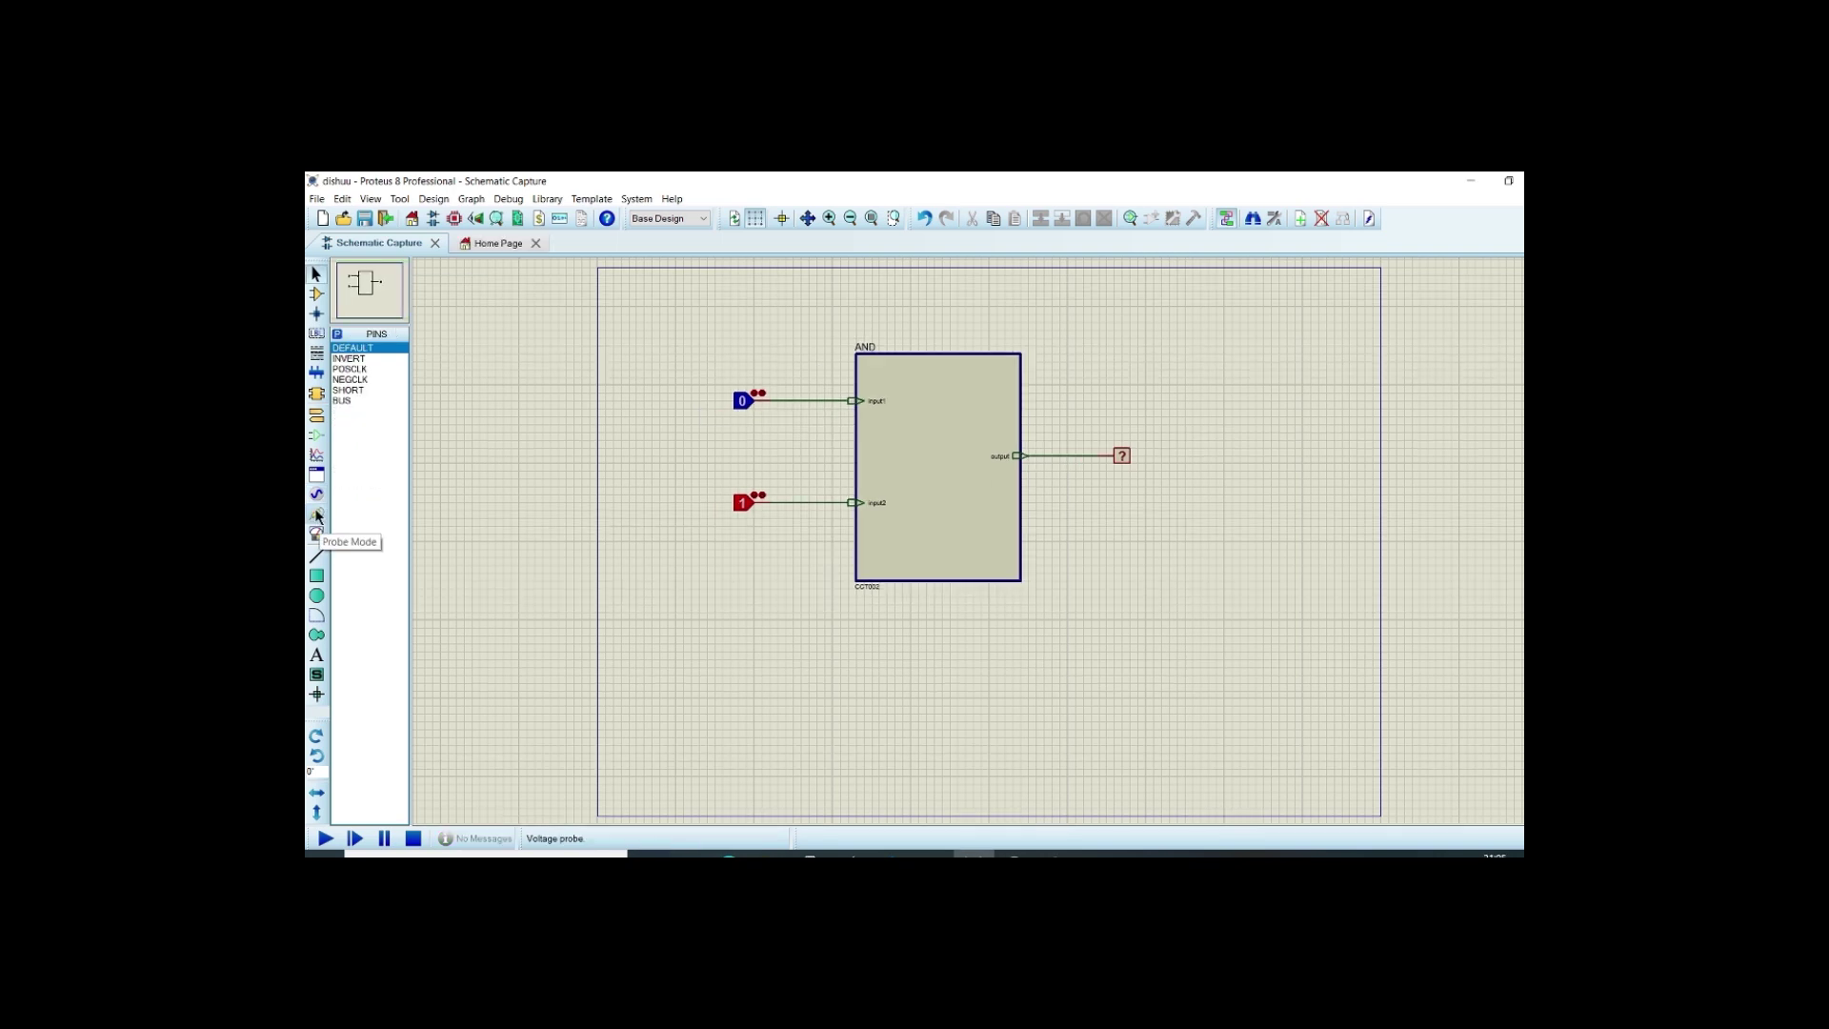
{"action": "left_click", "coordinate": [318, 519]}
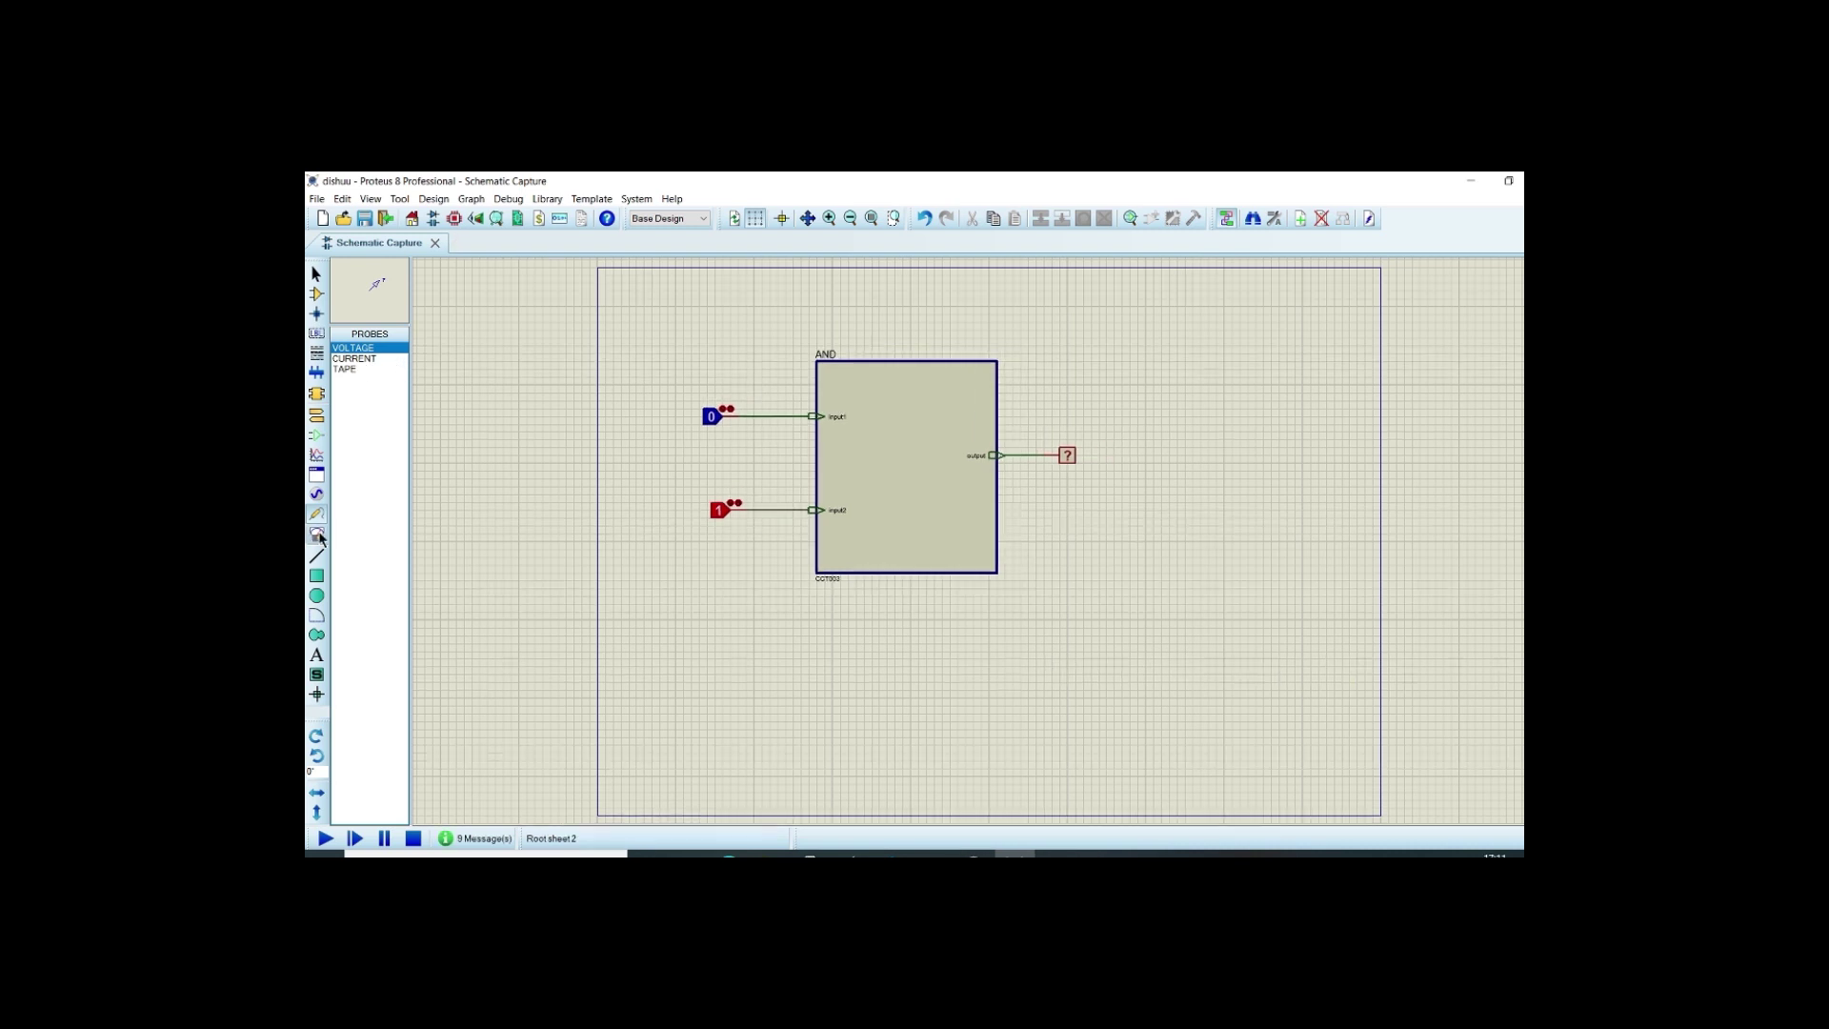
{"action": "left_click", "coordinate": [317, 534]}
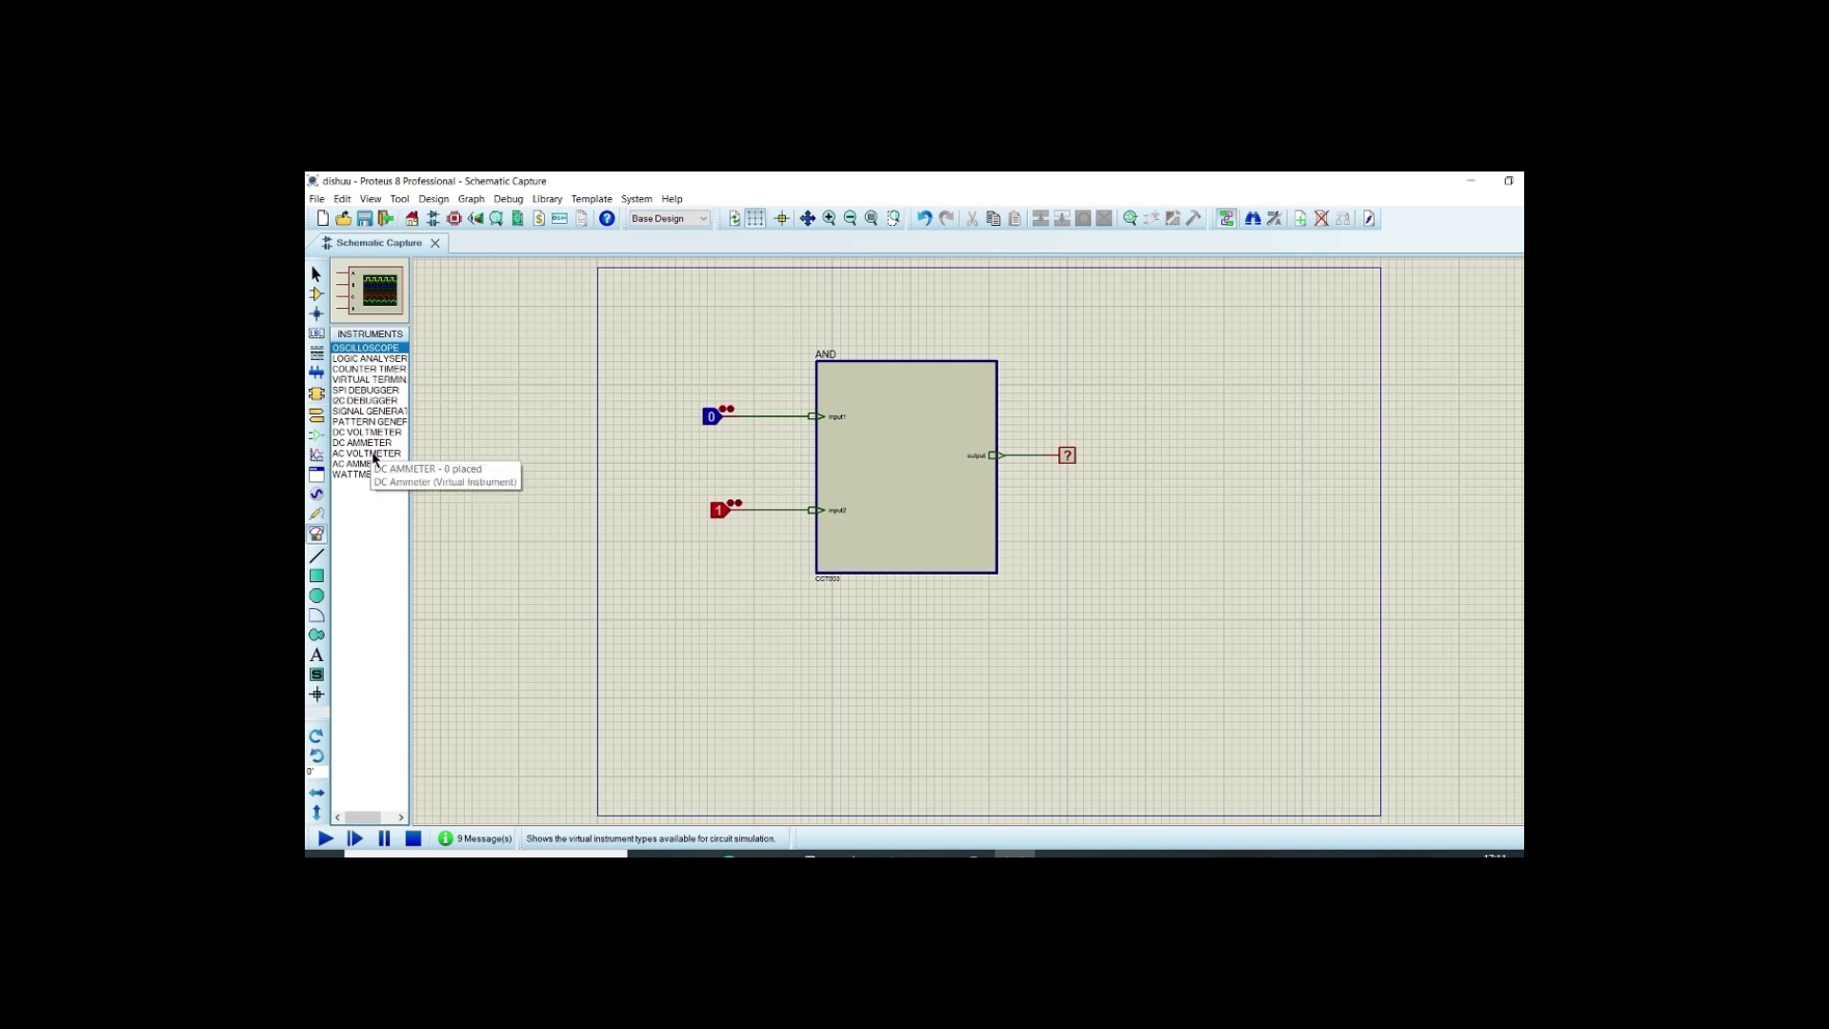
Draw two connected 2D graphics lines forming an angle below the lower logic state source, using the MARKER style.
{"action": "left_click", "coordinate": [318, 562]}
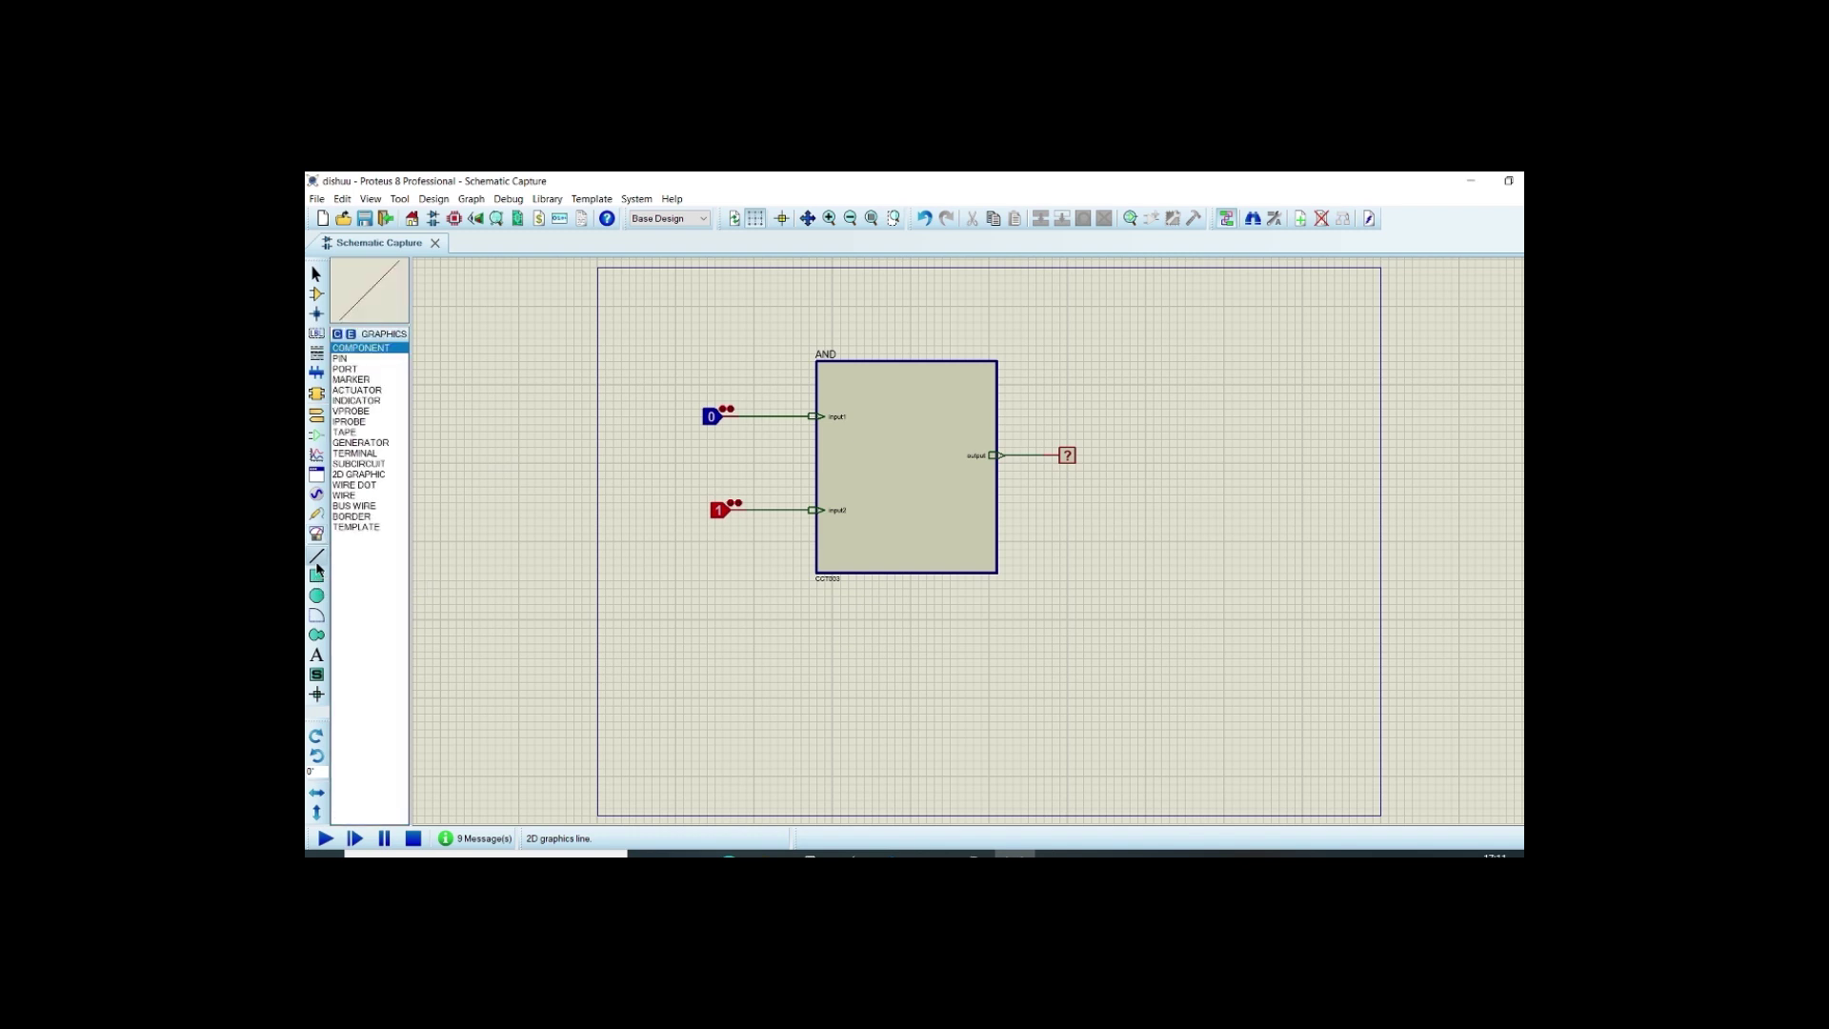
{"action": "left_click", "coordinate": [351, 379]}
{"action": "left_click", "coordinate": [700, 557]}
{"action": "left_click", "coordinate": [817, 636]}
{"action": "left_click", "coordinate": [778, 665]}
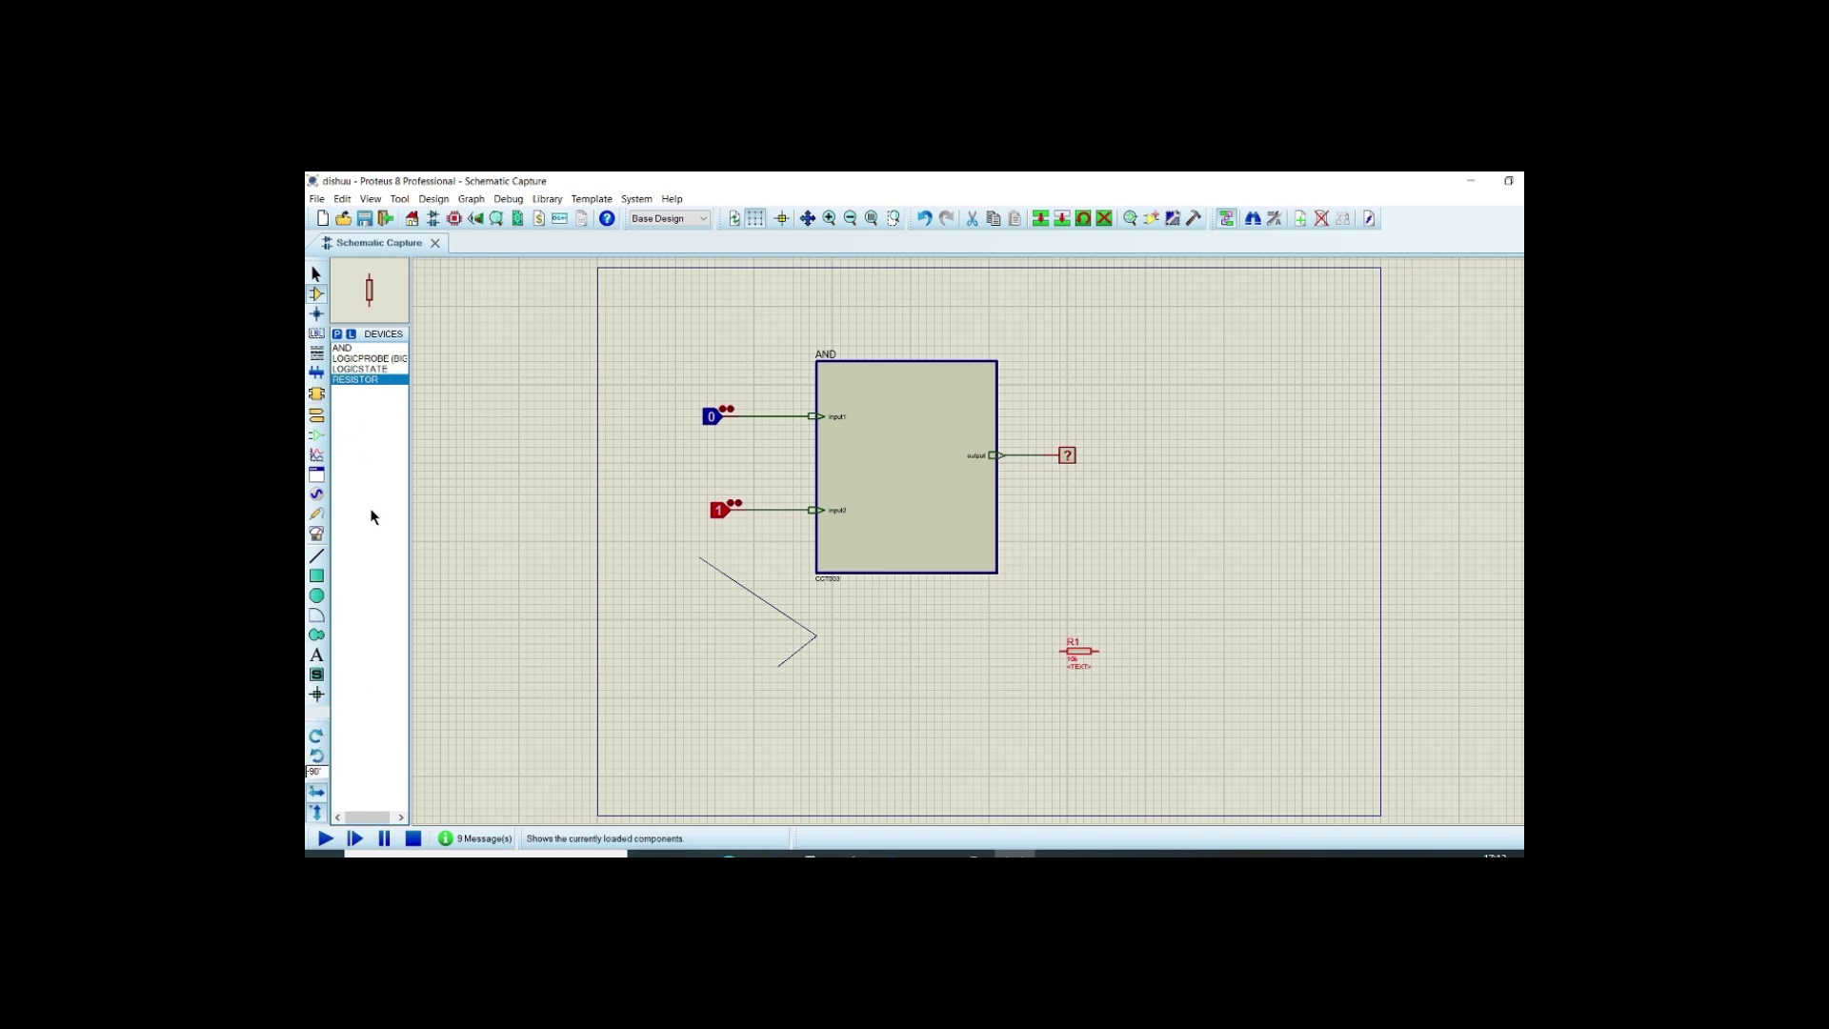
Rotate the resistor's placement orientation clockwise in 90-degree steps.
{"action": "left_click", "coordinate": [314, 737]}
{"action": "left_click", "coordinate": [314, 737]}
{"action": "left_click", "coordinate": [315, 737]}
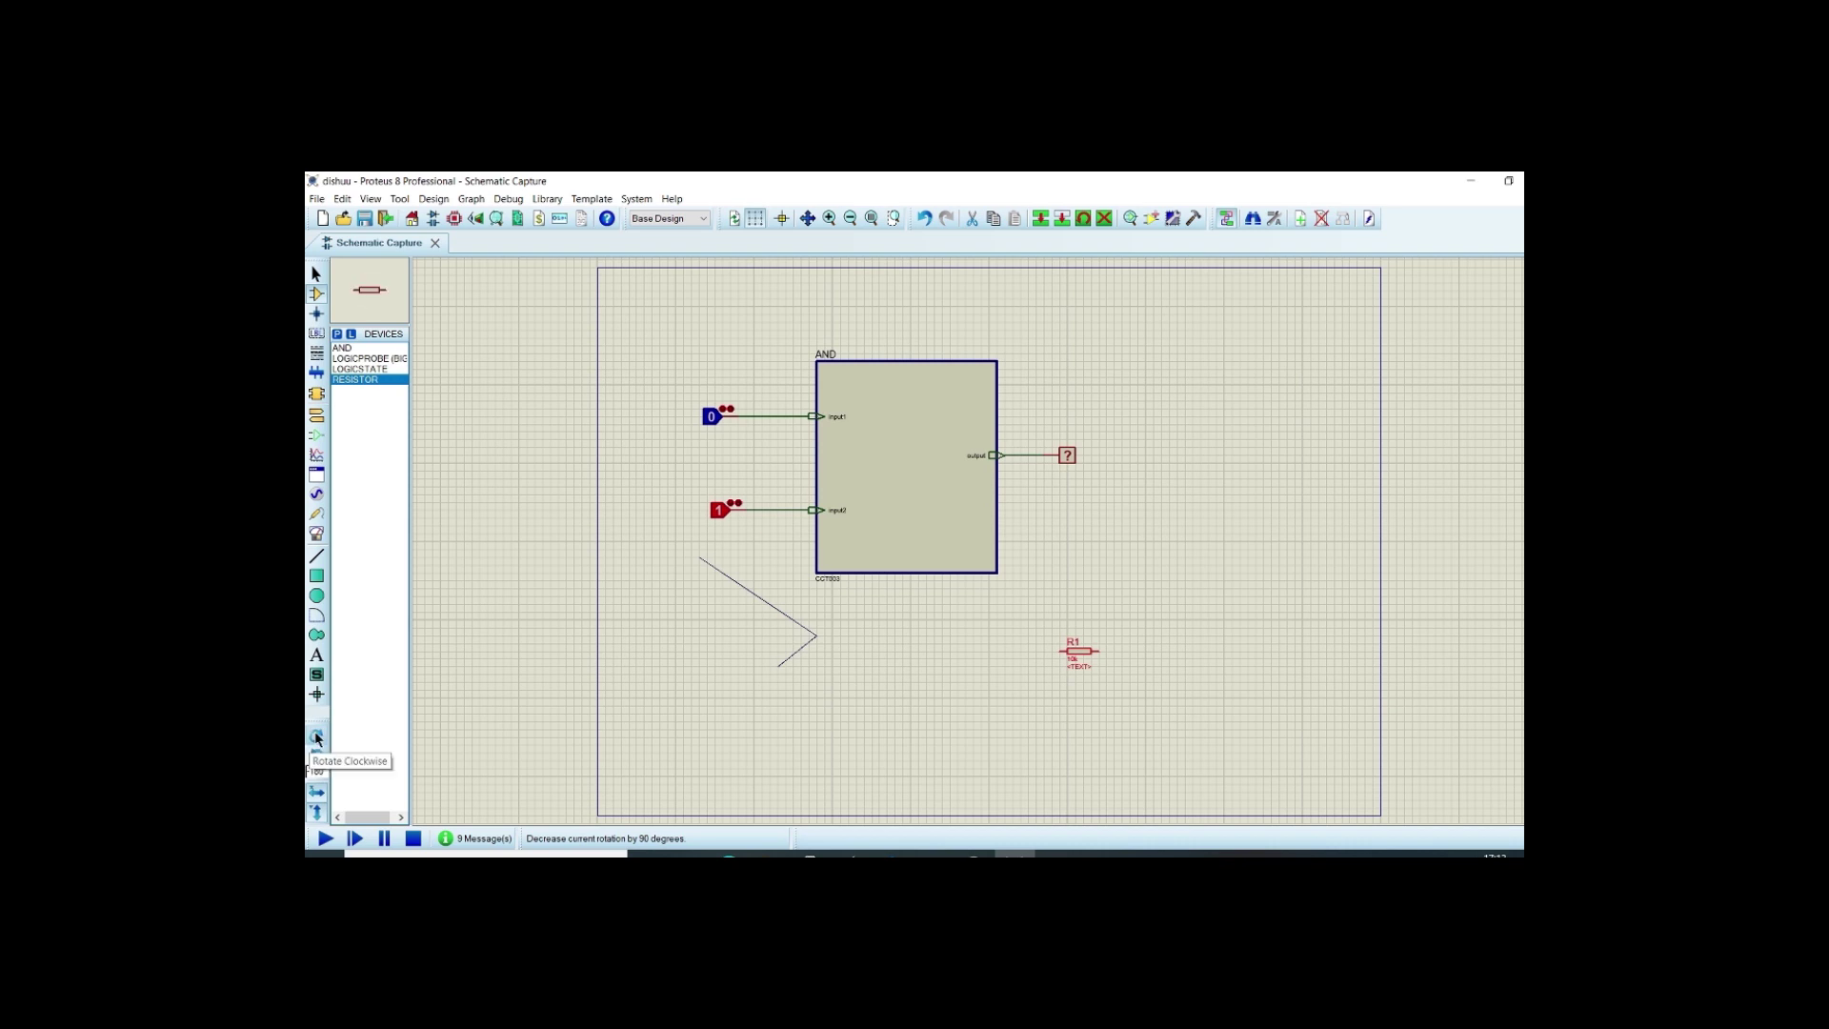
Switch to the PCB layout and examine its components, packages, trace styles and circular through-hole pads.
{"action": "left_click", "coordinate": [455, 219]}
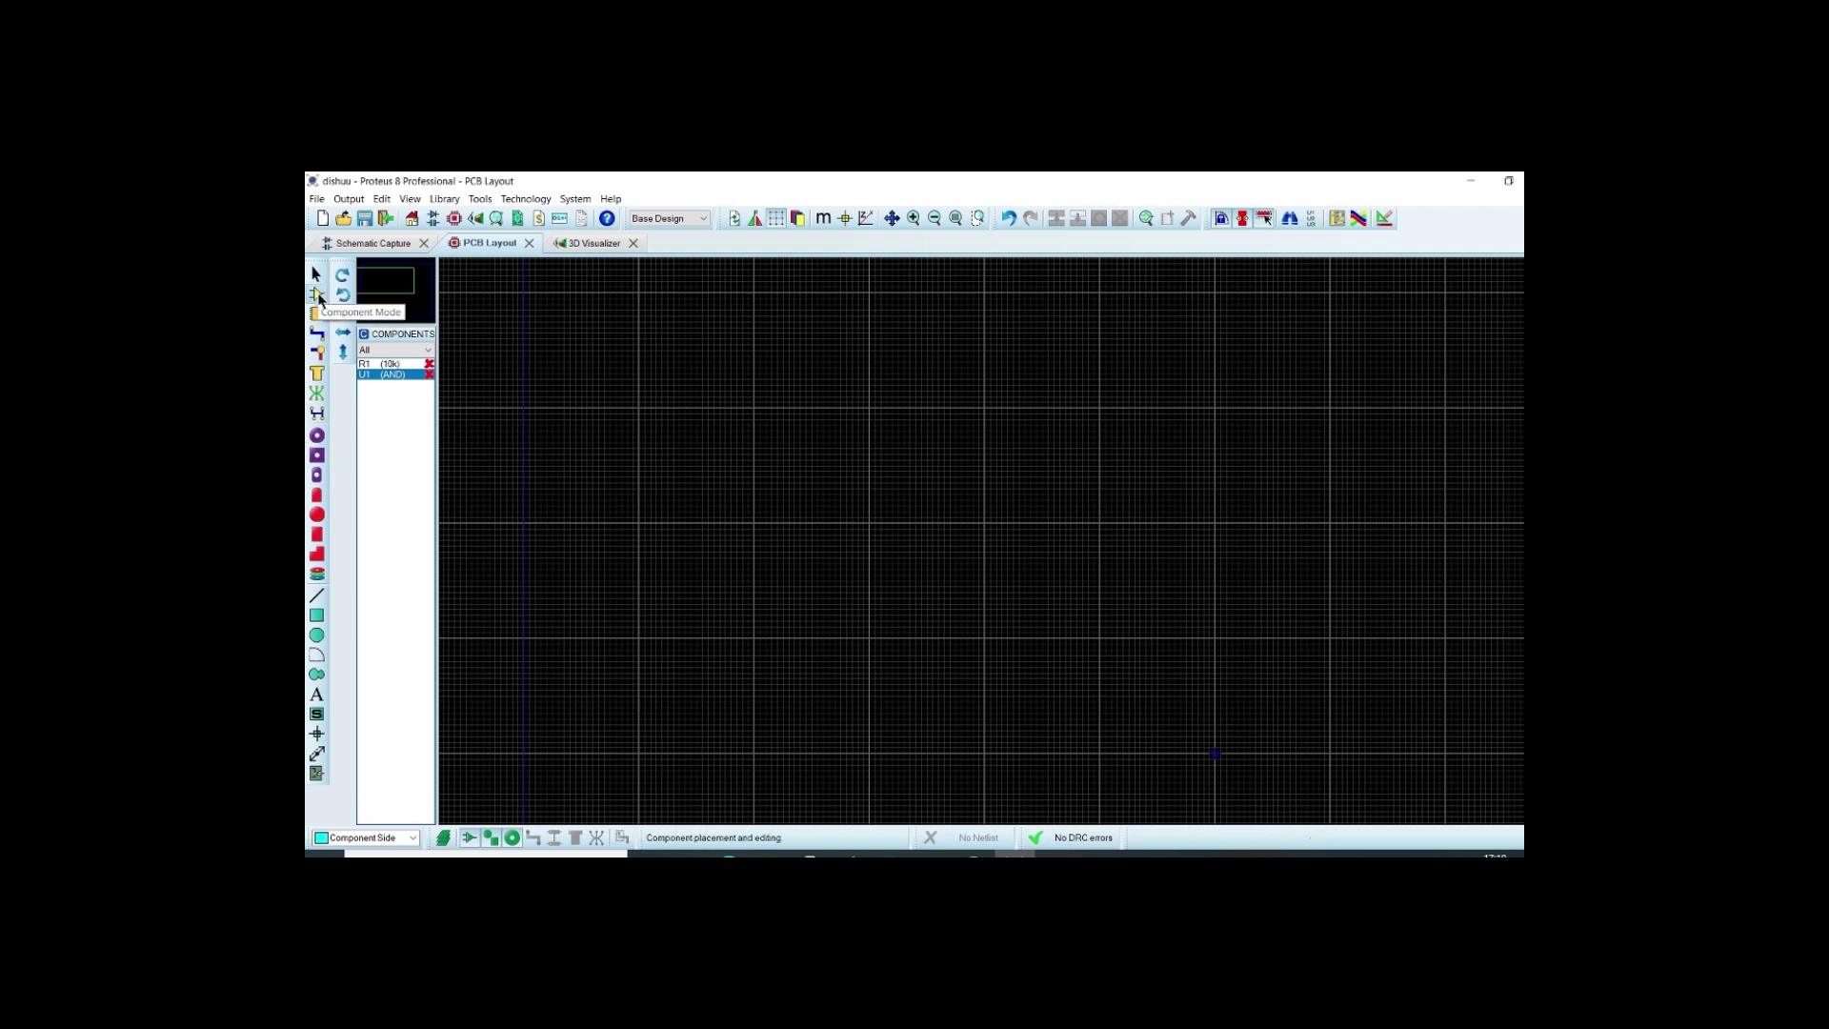
{"action": "left_click", "coordinate": [318, 295]}
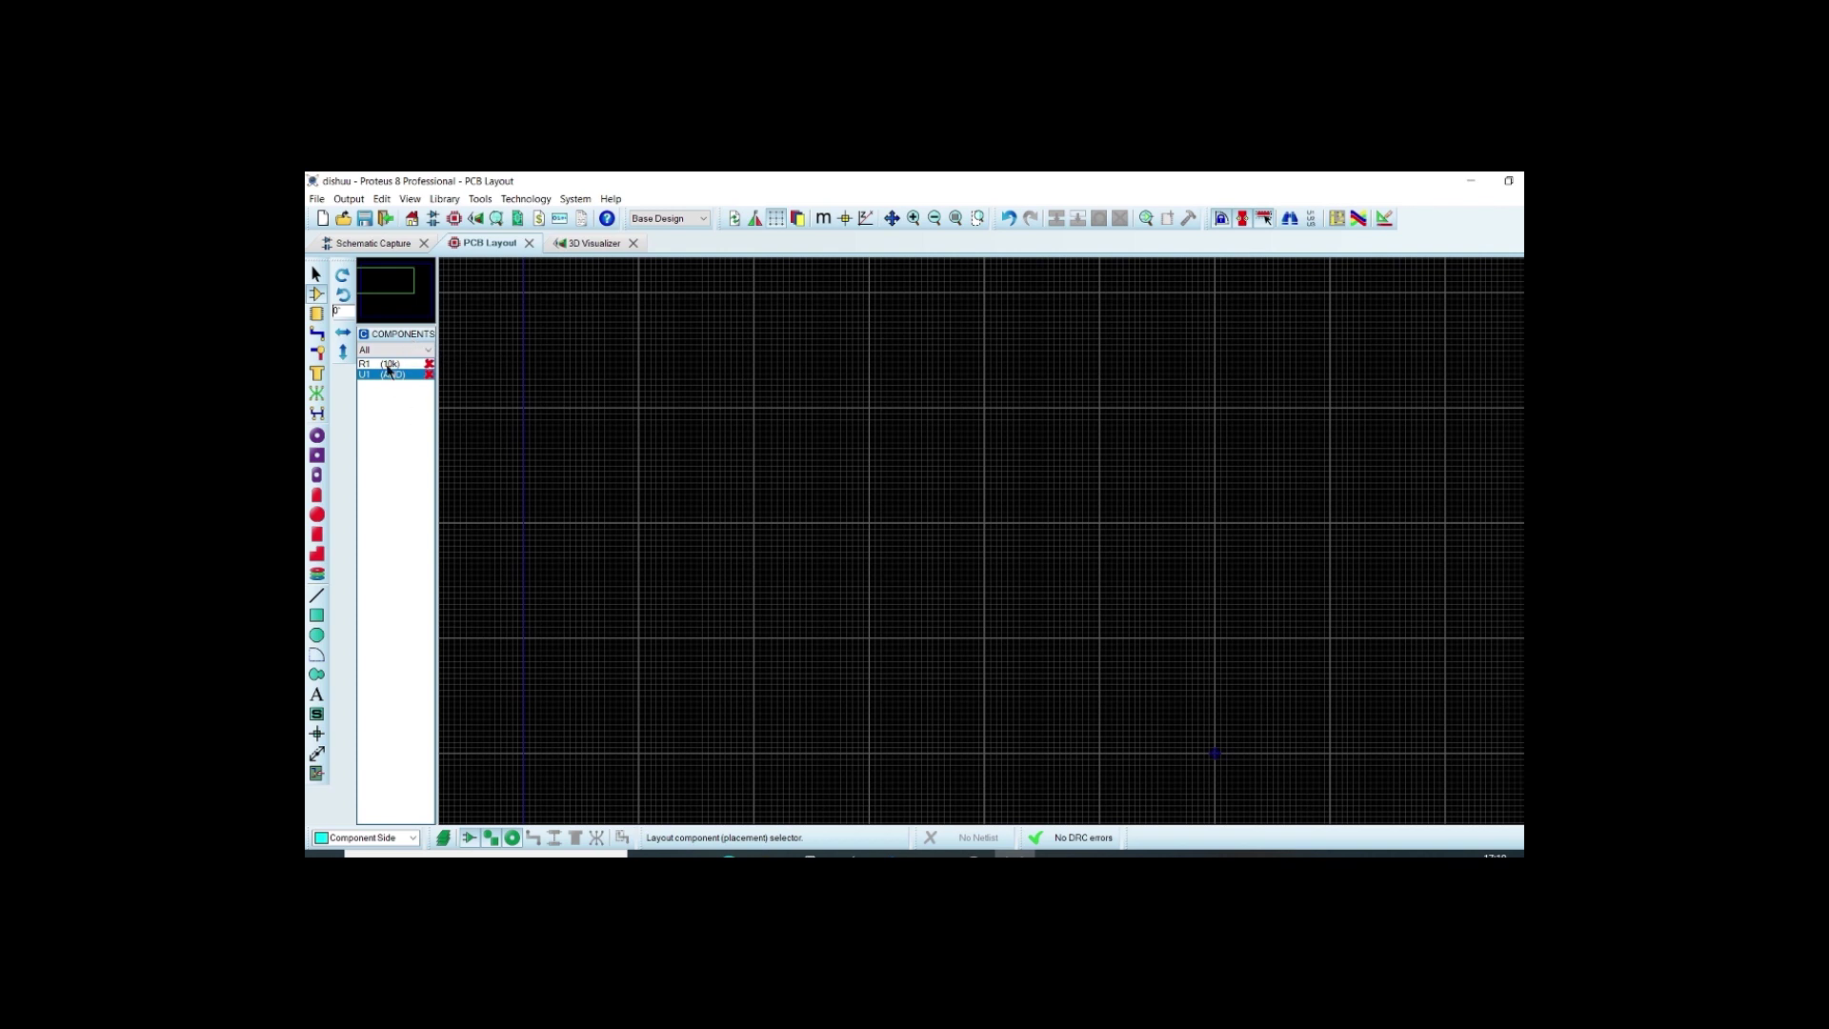
{"action": "left_click", "coordinate": [317, 315]}
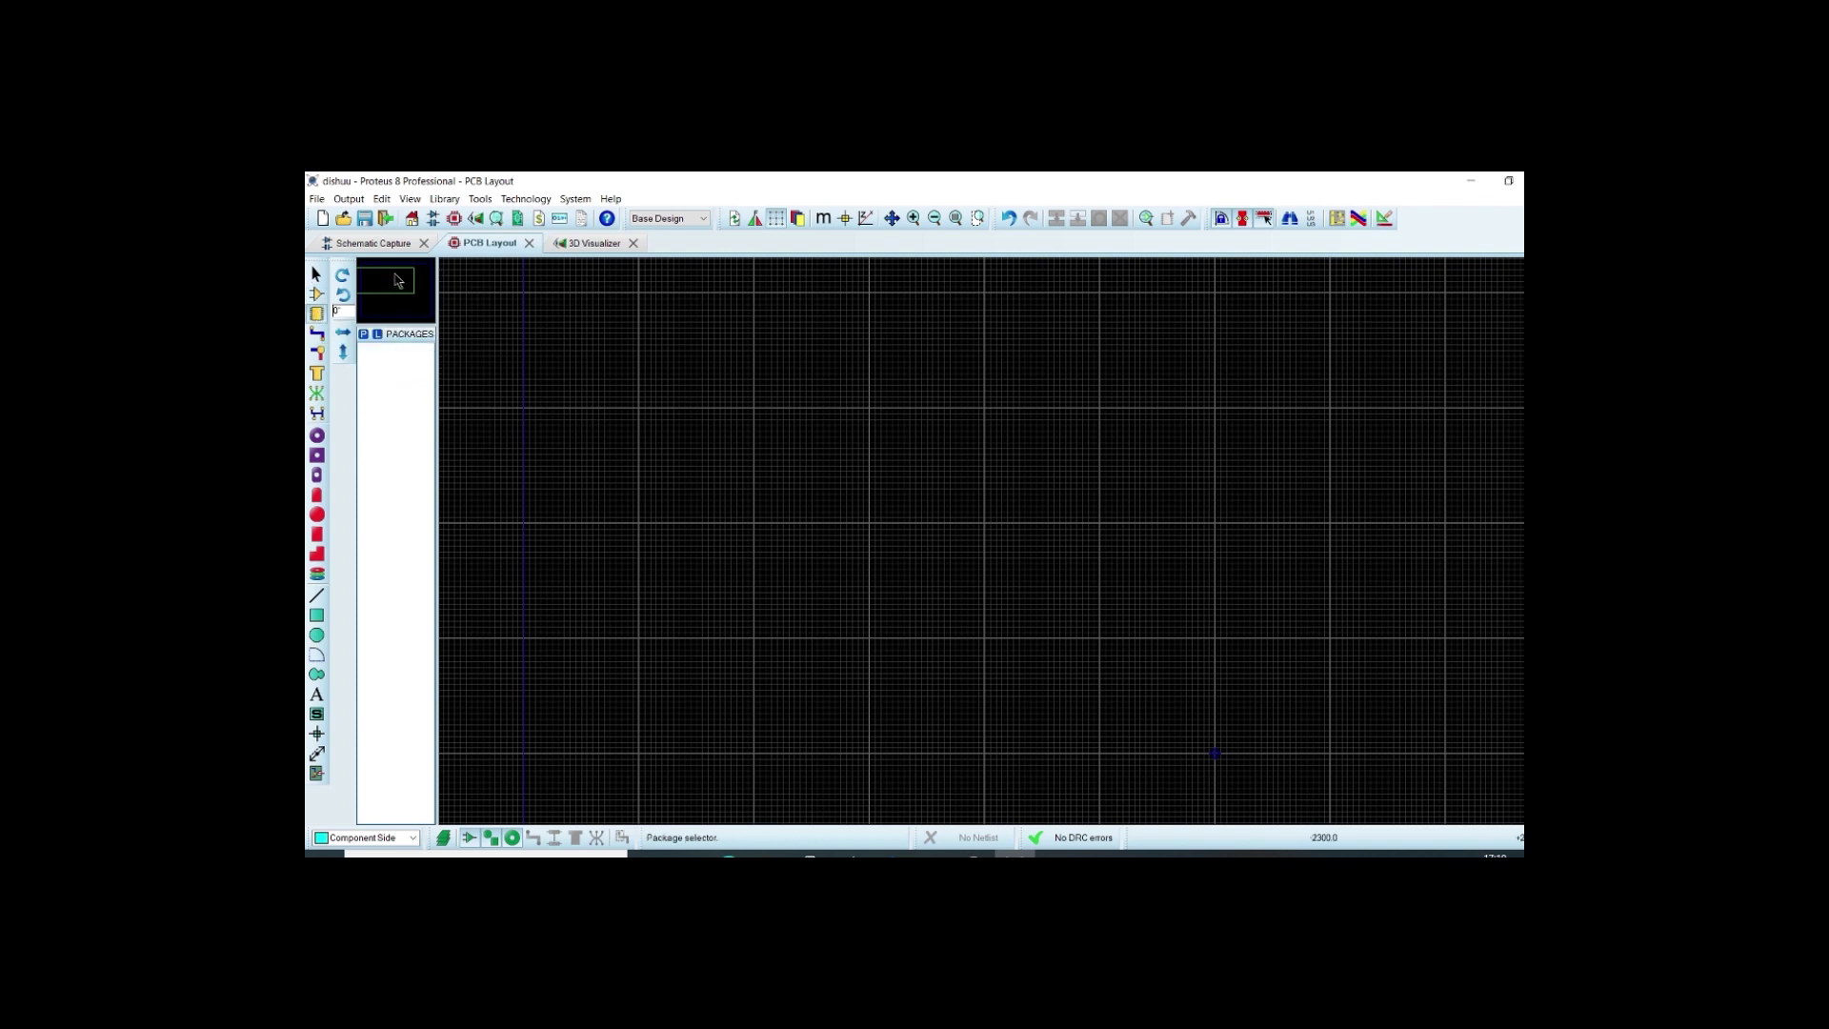
{"action": "left_click", "coordinate": [317, 340]}
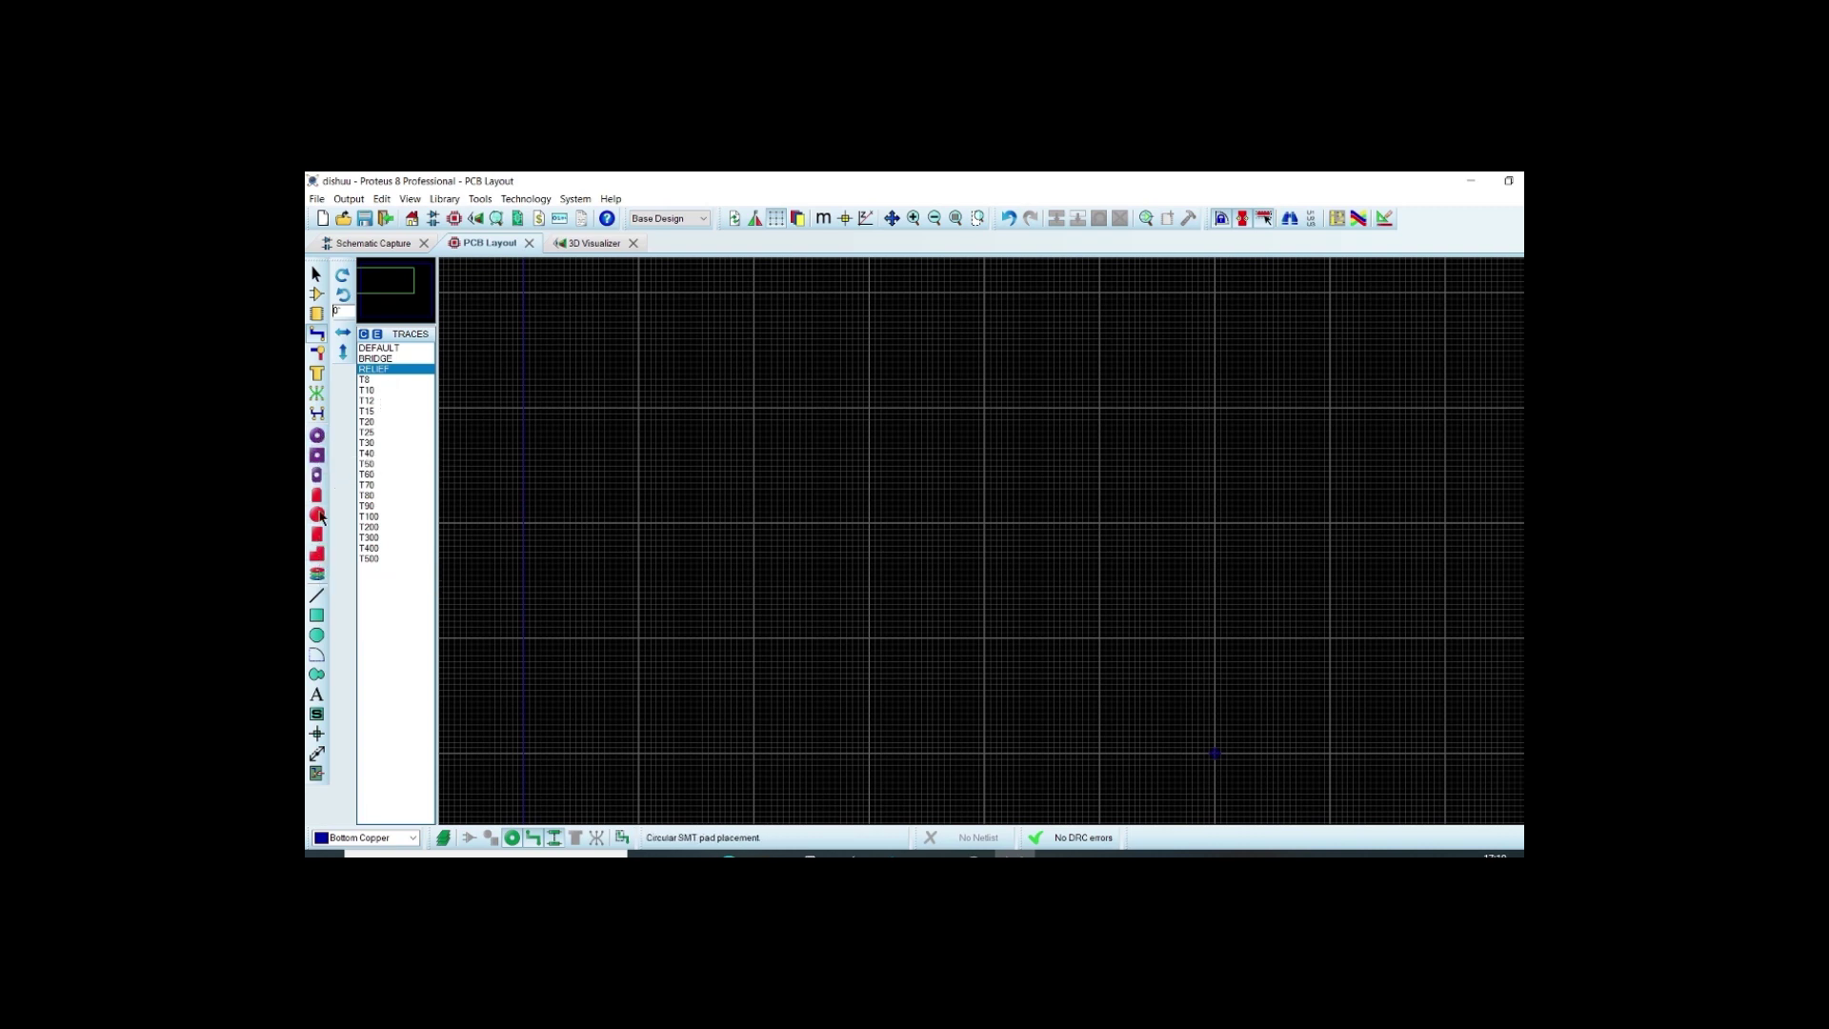
{"action": "left_click", "coordinate": [318, 435]}
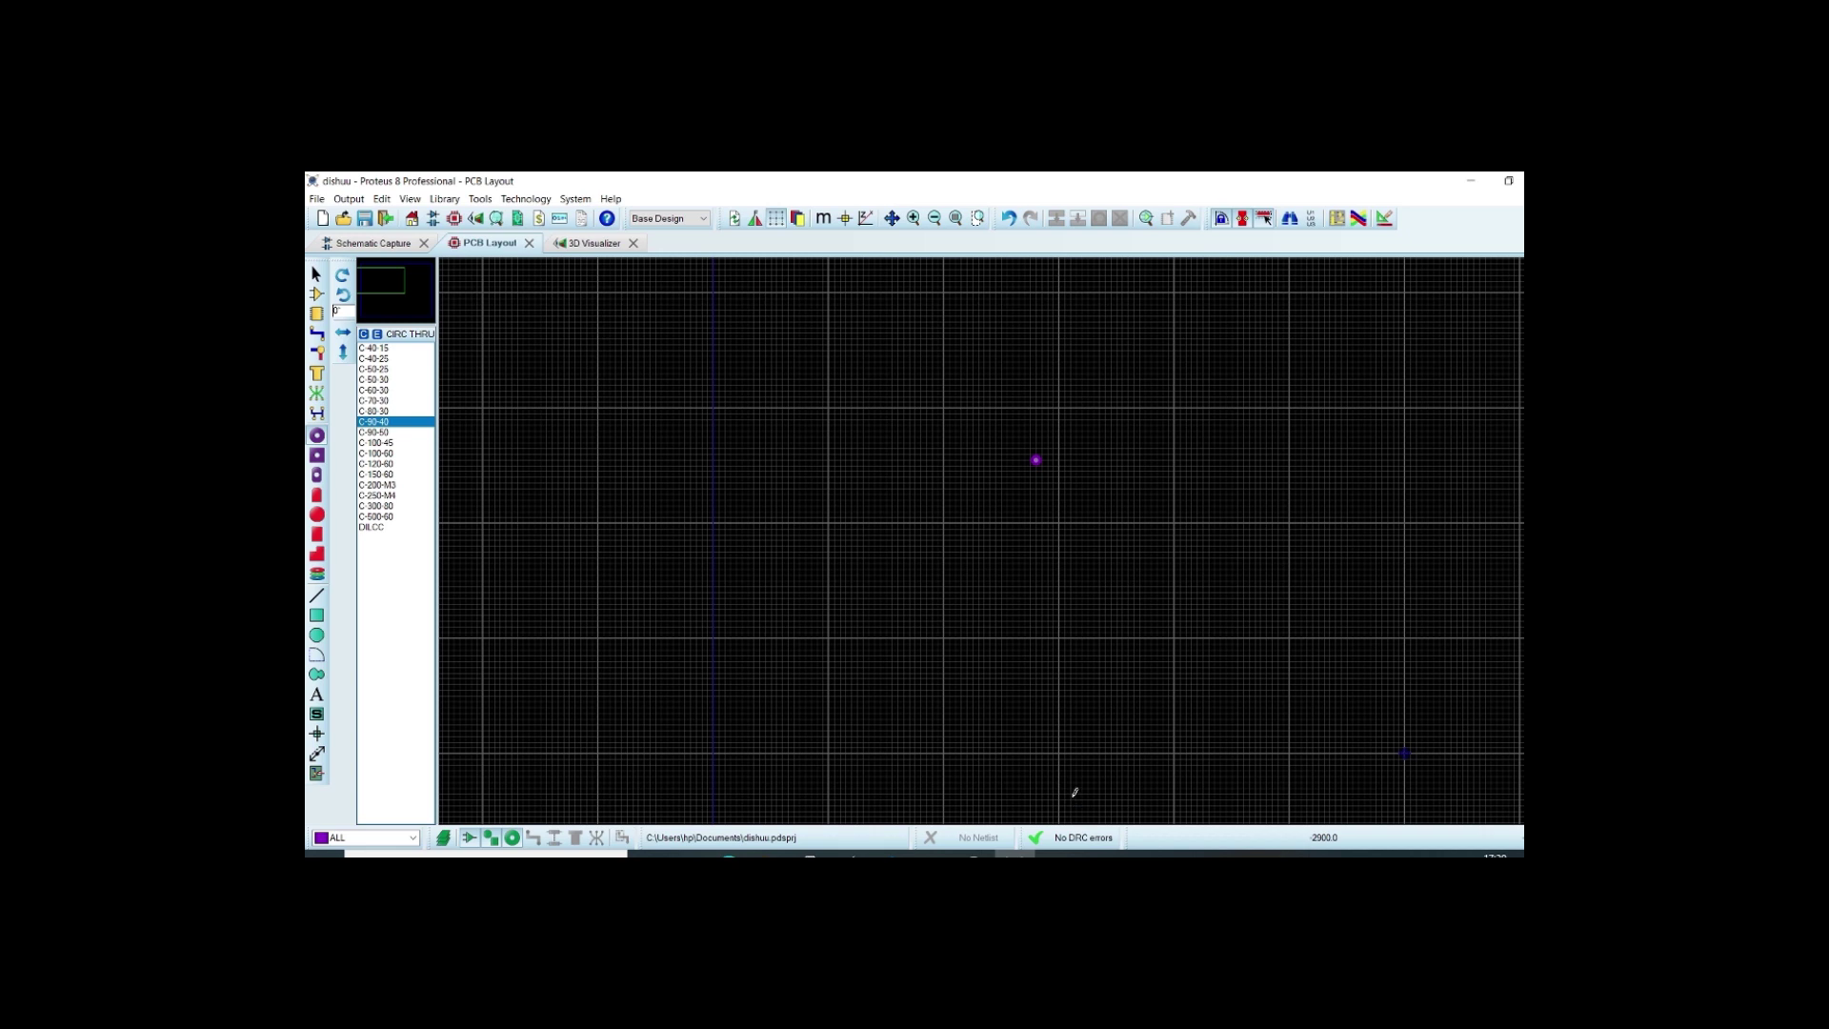
Open the Design Rule Manager for the PCB layout.
{"action": "left_click", "coordinate": [526, 199]}
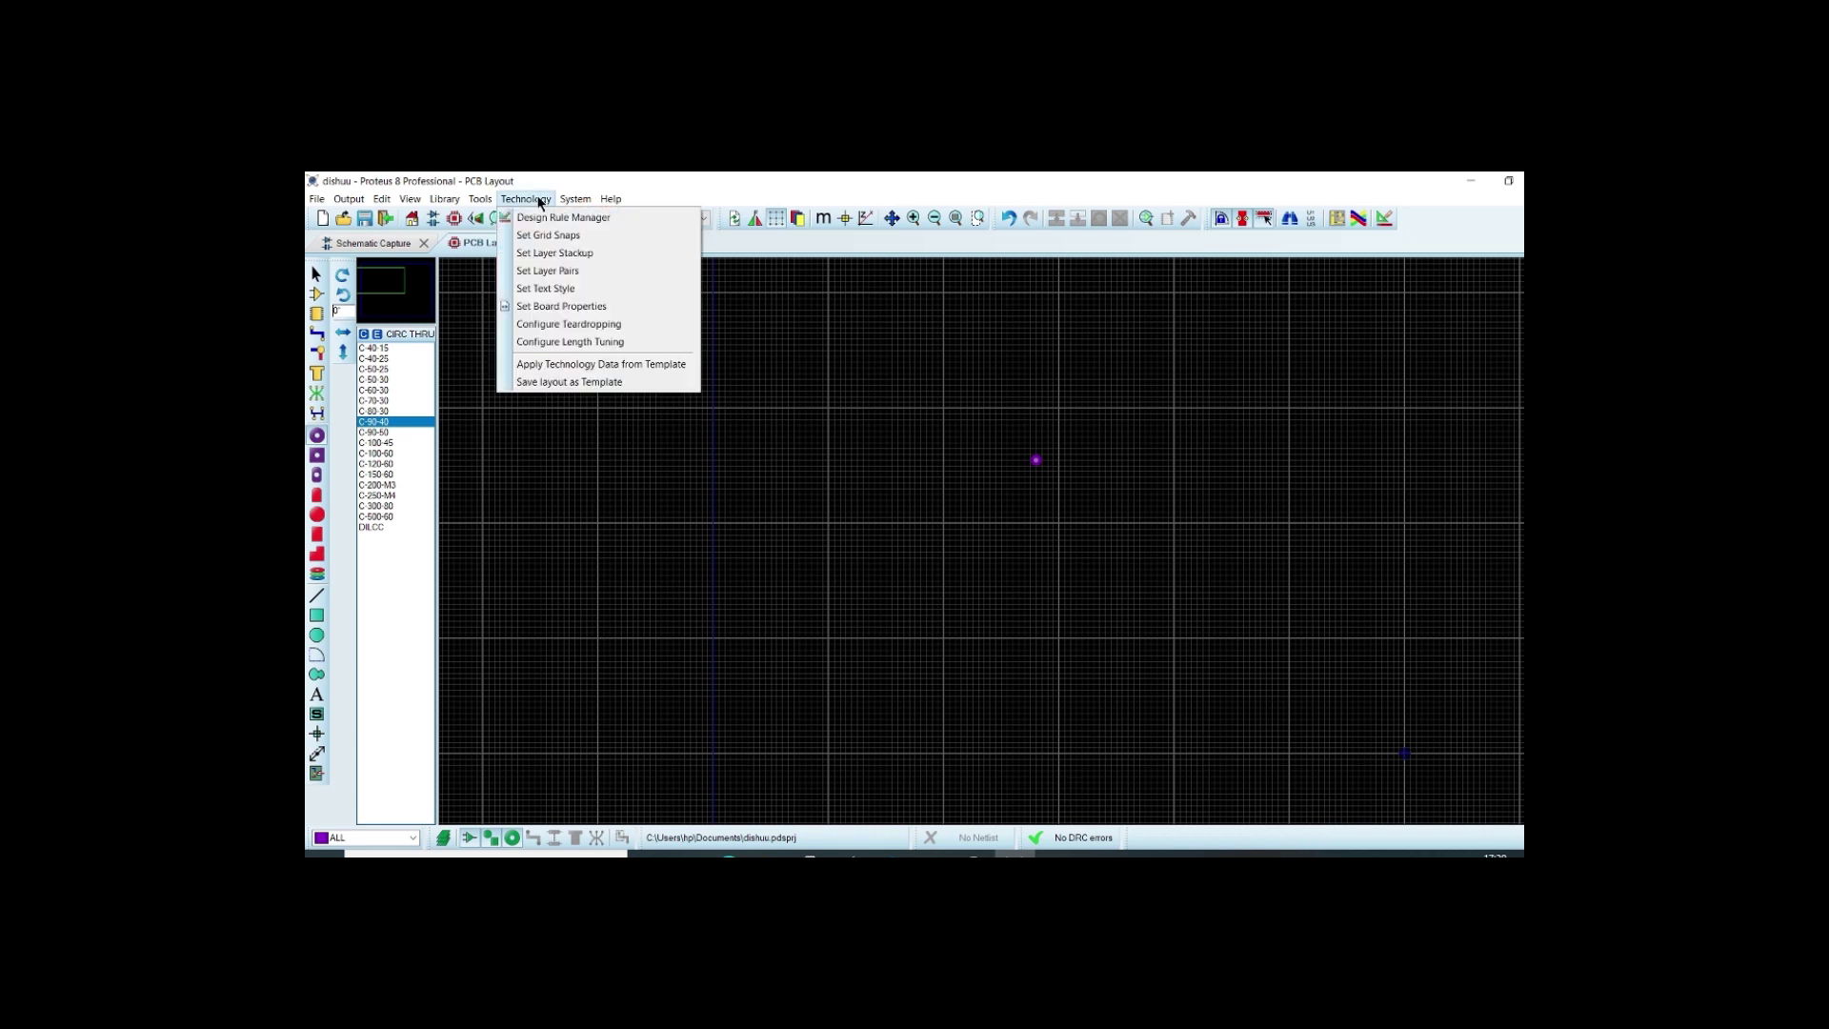
{"action": "left_click", "coordinate": [575, 219]}
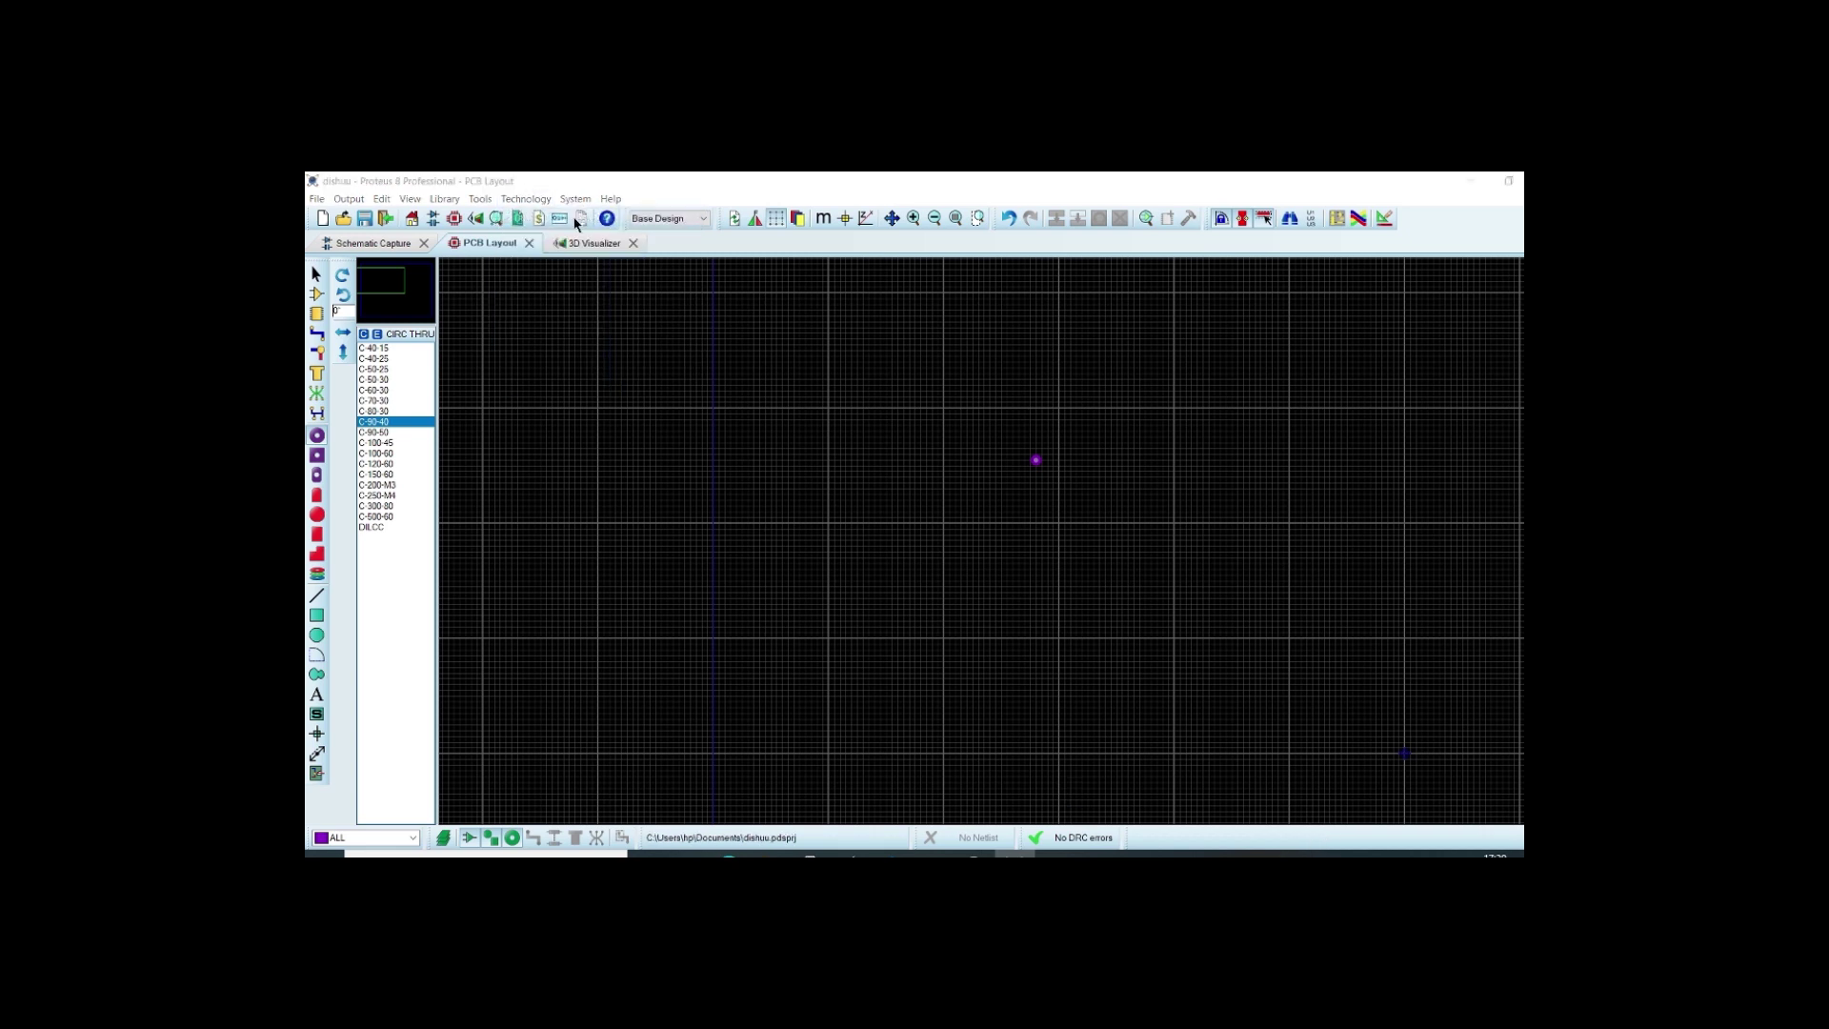